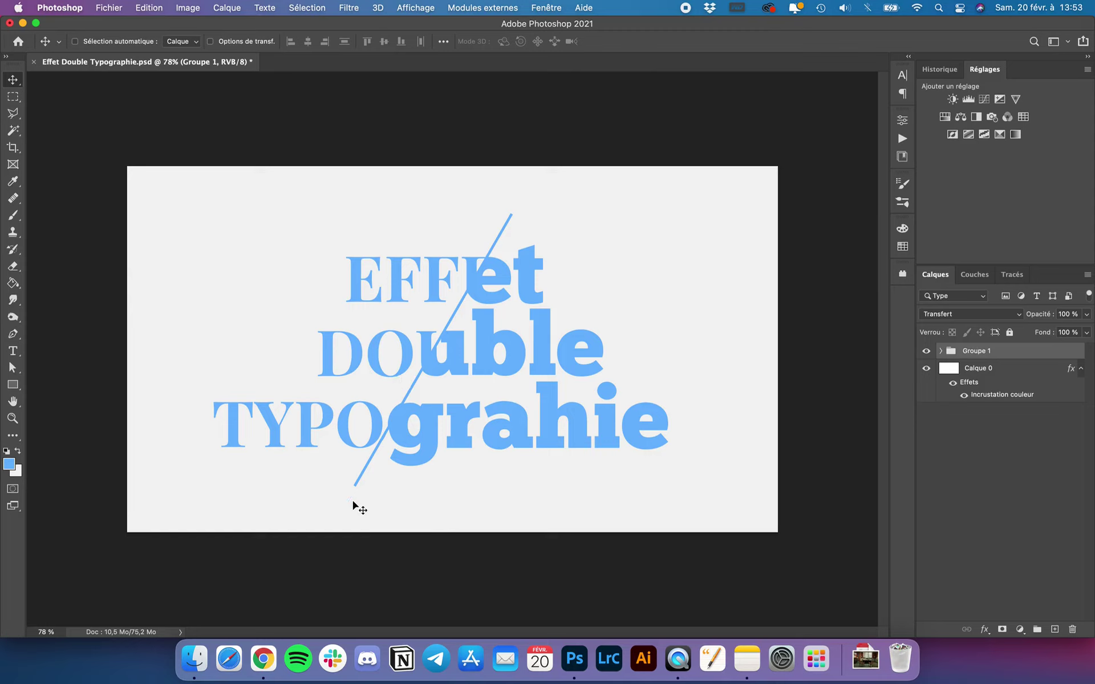
# Create a new blank 2560 × 1440 px document from the default preset
pyautogui.click(109, 8)
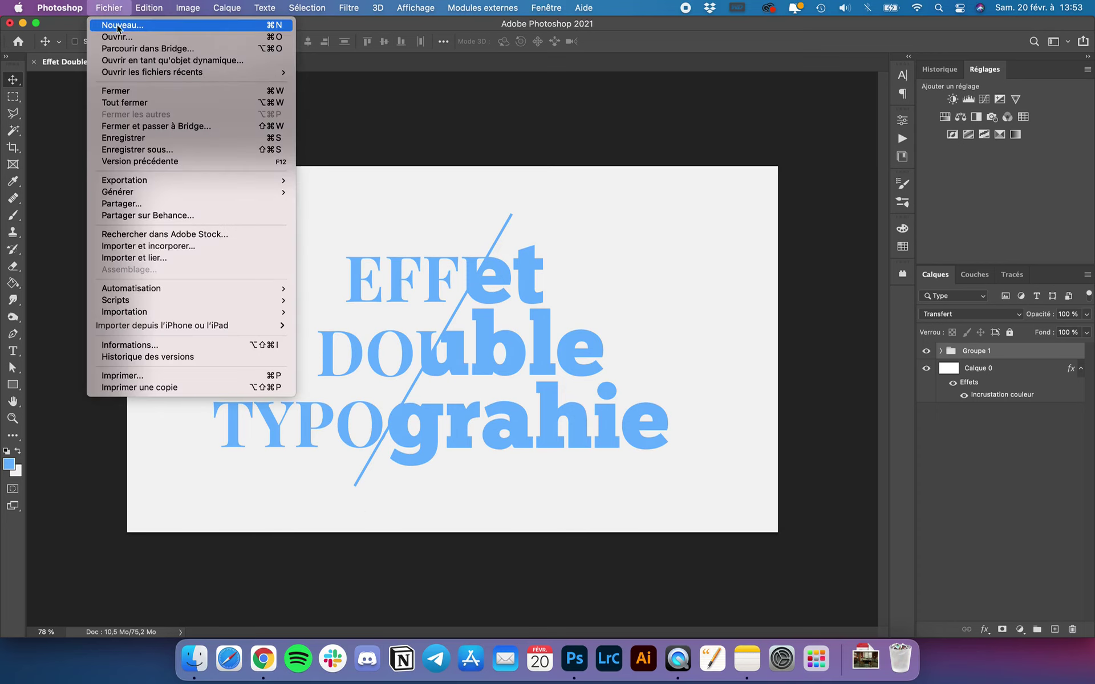
pyautogui.click(117, 26)
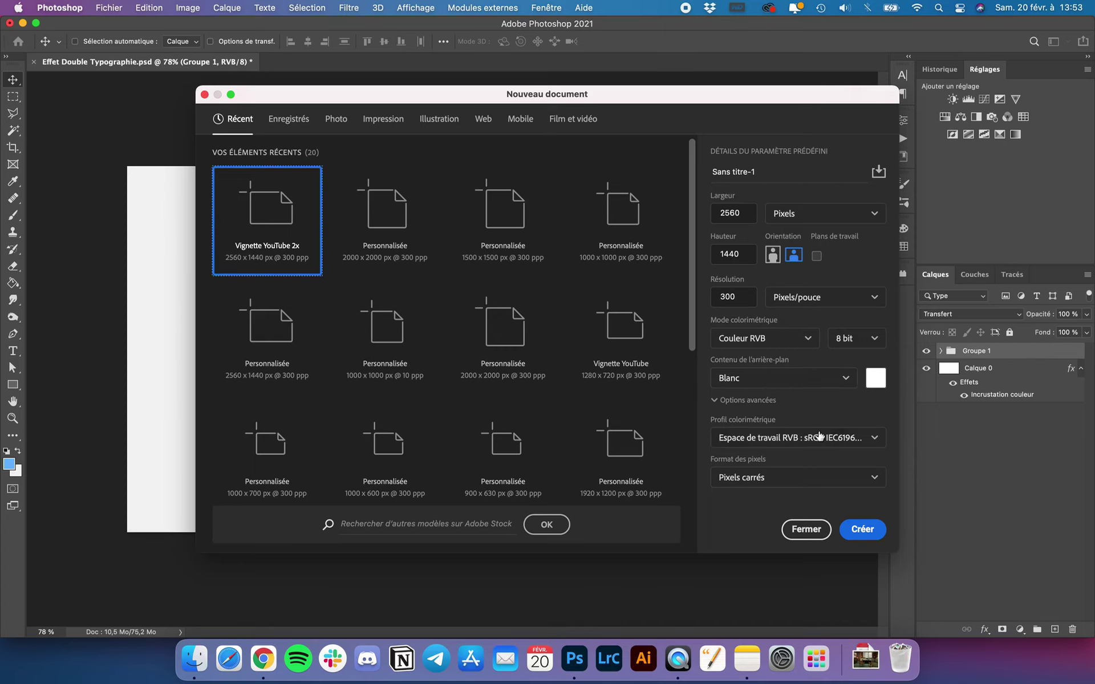
pyautogui.click(870, 532)
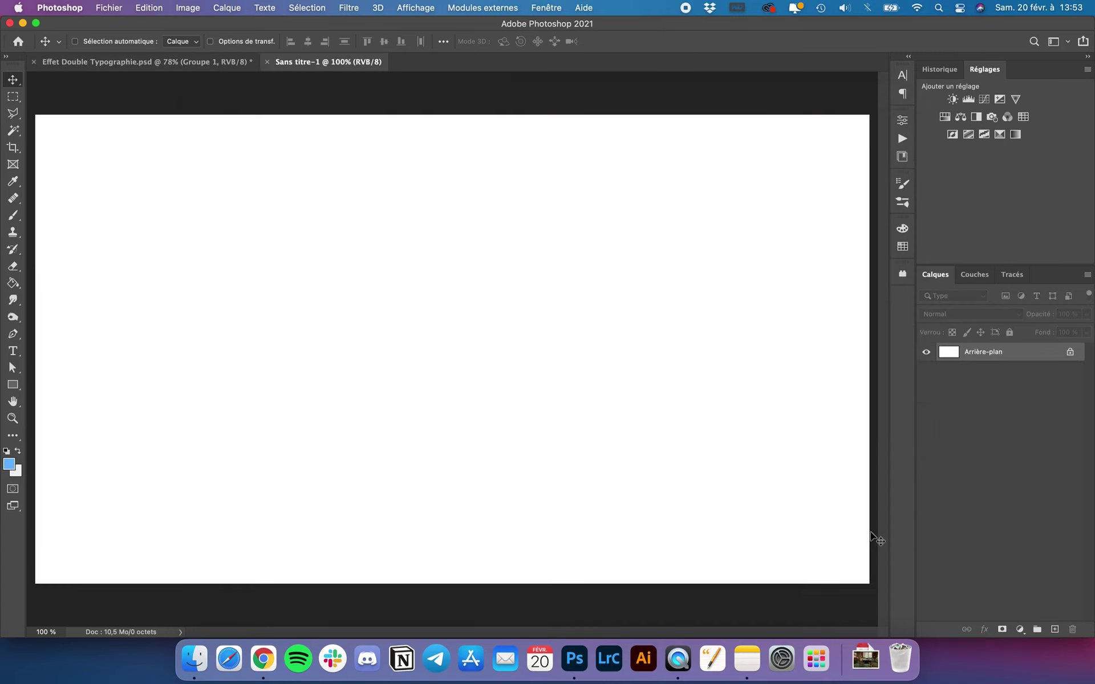
# Fit the canvas to the window and add a light grey #f3f3f3 solid colour fill layer
pyautogui.press('super+0')
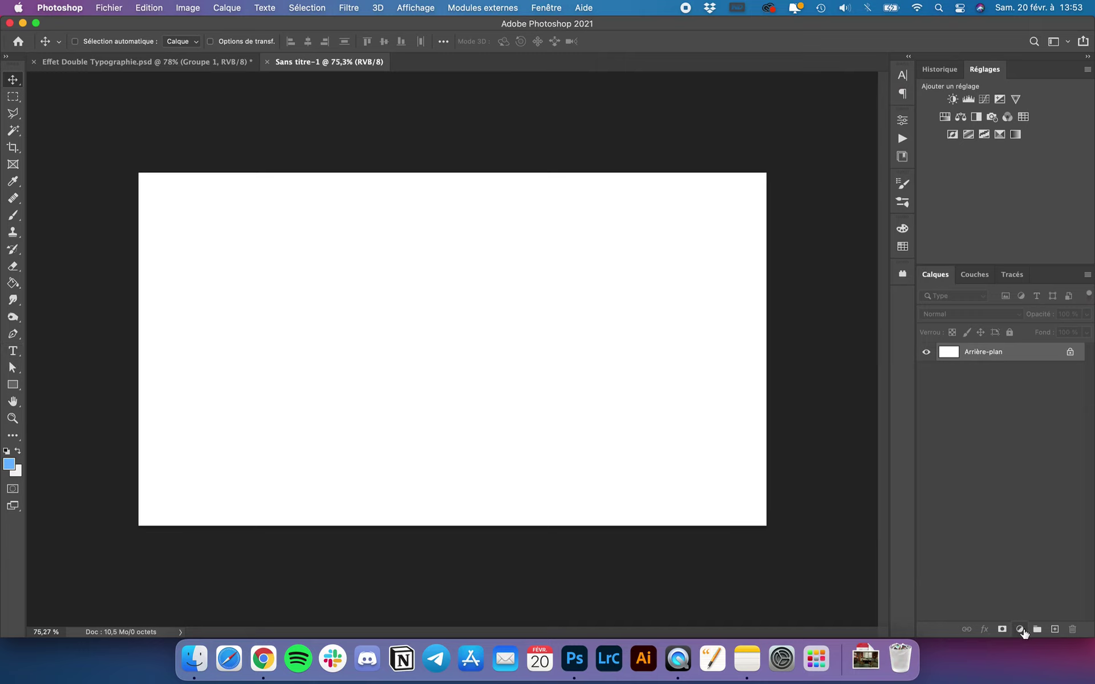
pyautogui.click(1021, 629)
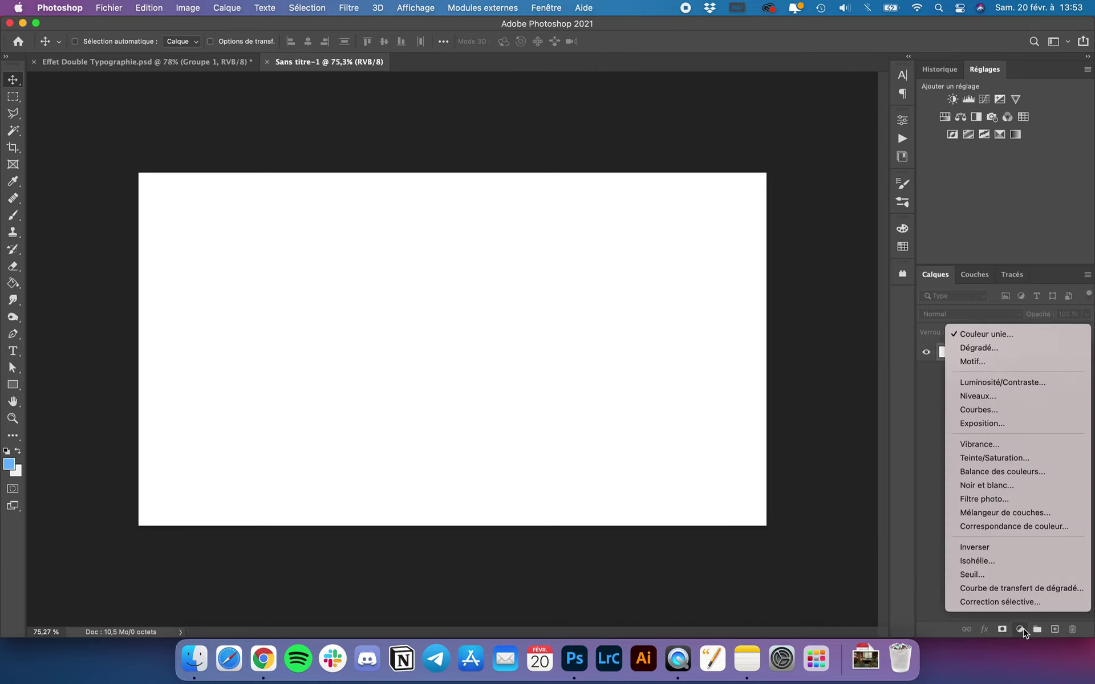
pyautogui.click(1001, 334)
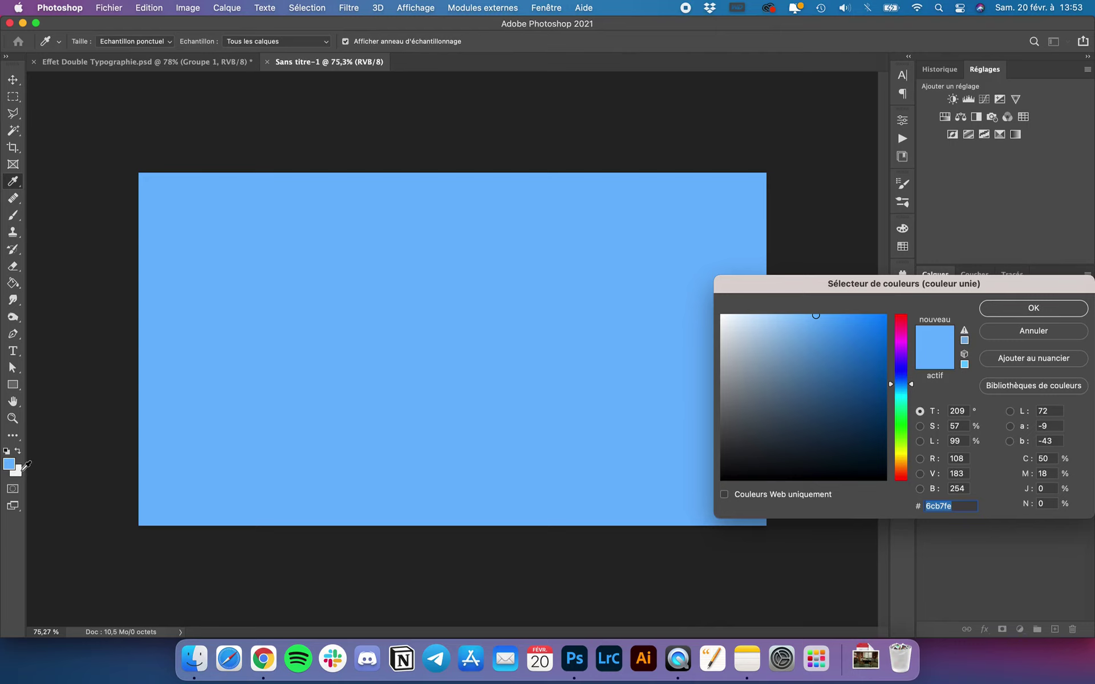
pyautogui.click(23, 468)
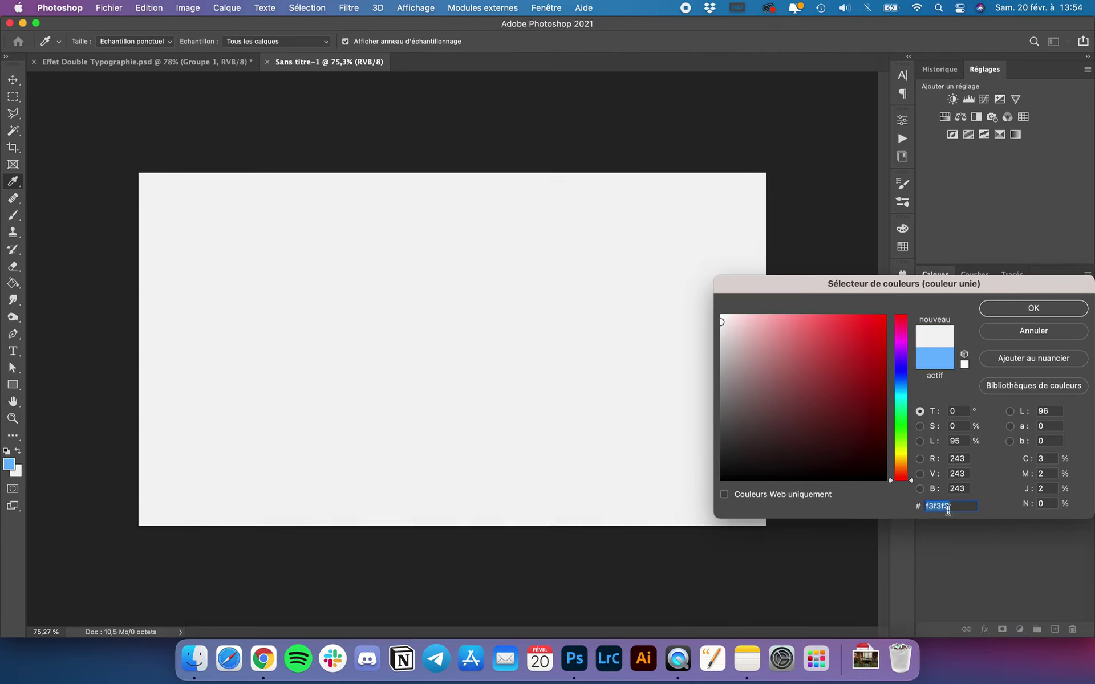
pyautogui.click(966, 506)
pyautogui.click(1015, 308)
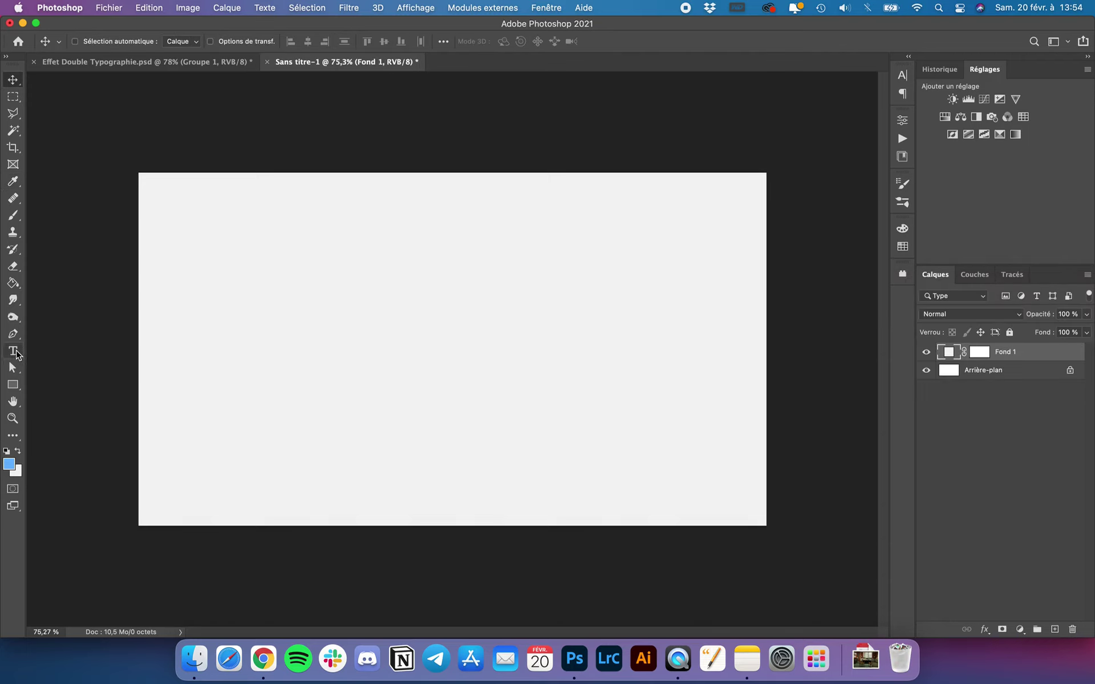
pyautogui.click(14, 351)
# Type 'Effet' on the canvas and drag it right toward the centre
pyautogui.click(303, 304)
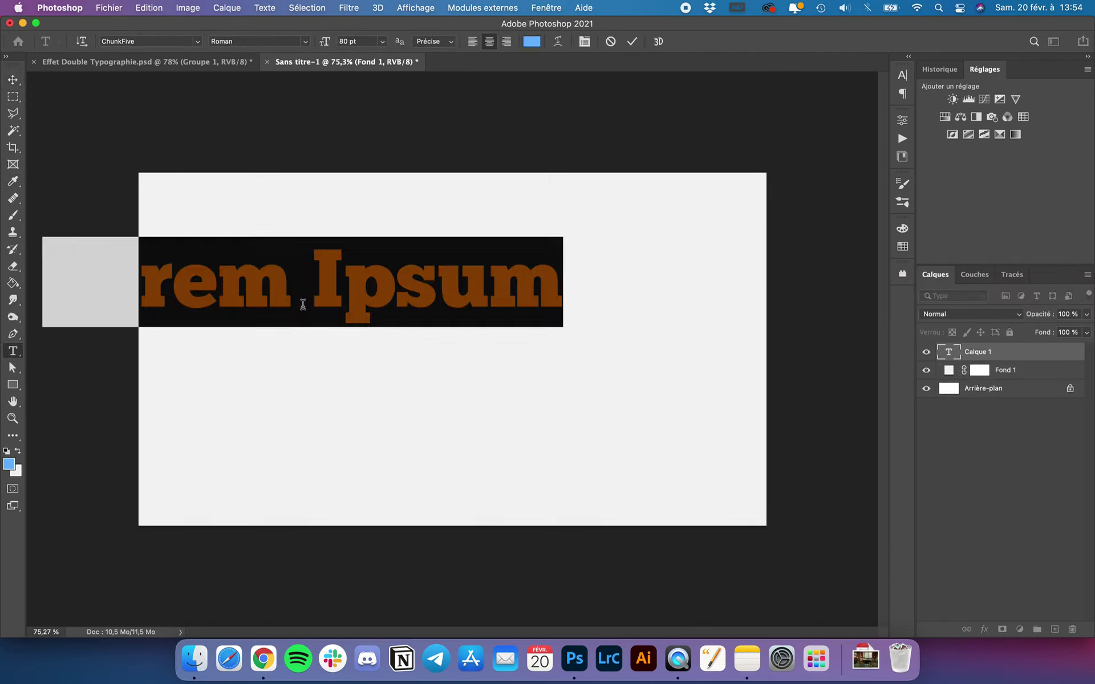
pyautogui.write('Effet')
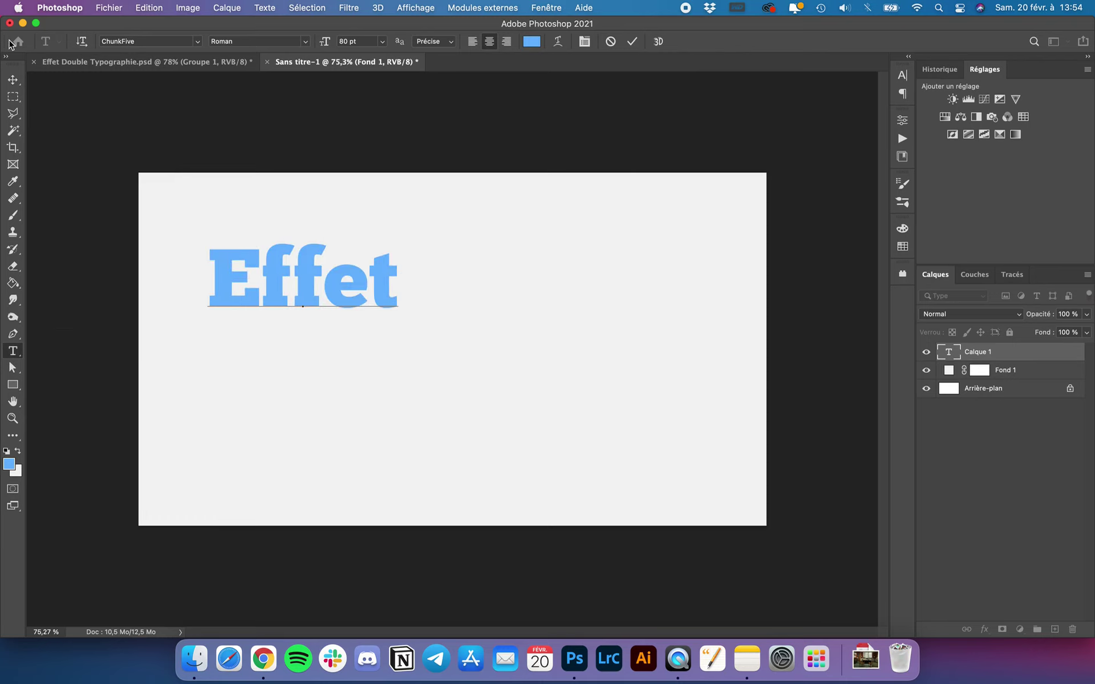
pyautogui.click(12, 79)
pyautogui.moveTo(344, 299); pyautogui.dragTo(468, 300)
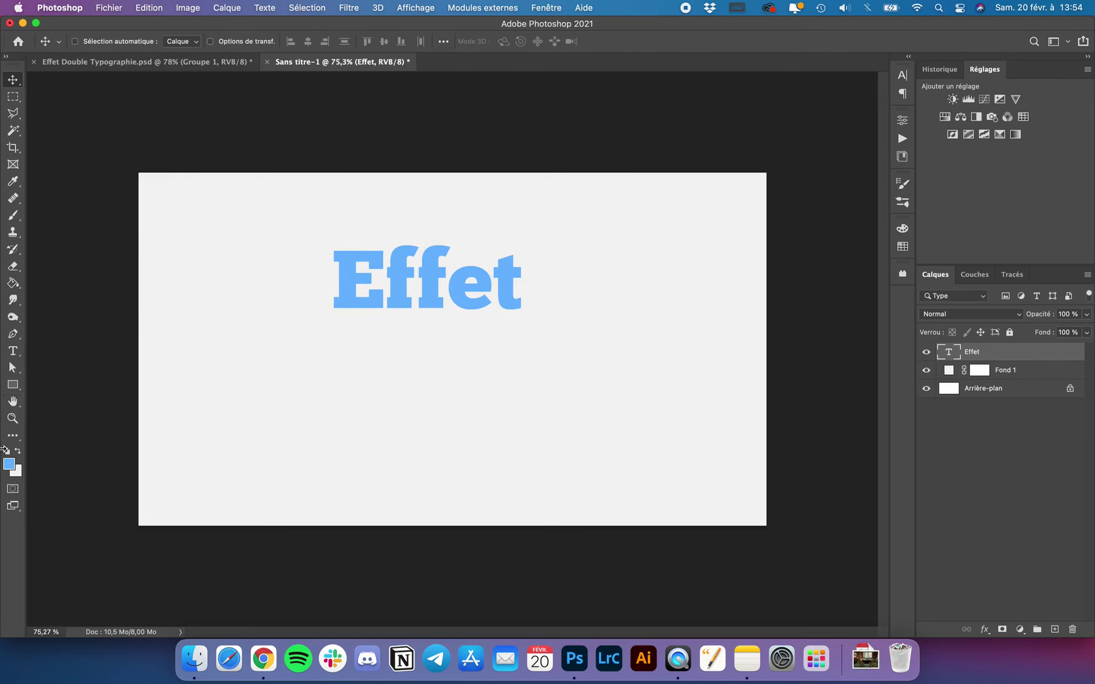
# Check that the foreground colour is light blue #6cb7fe, keeping it unchanged
pyautogui.click(14, 466)
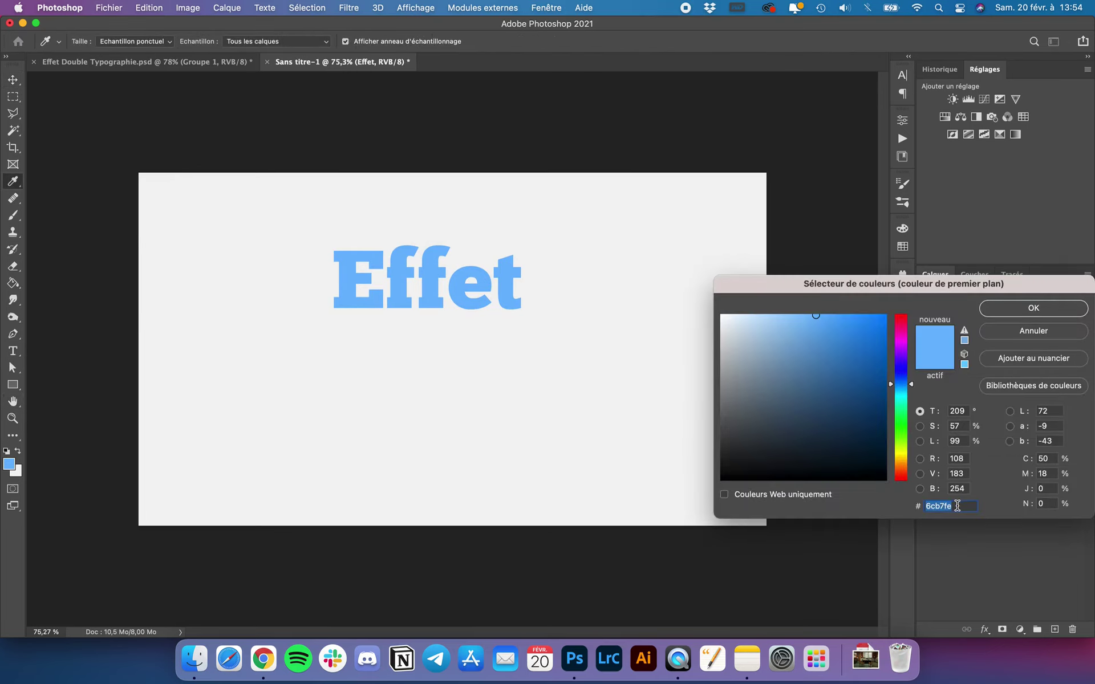
pyautogui.click(958, 506)
pyautogui.click(1018, 311)
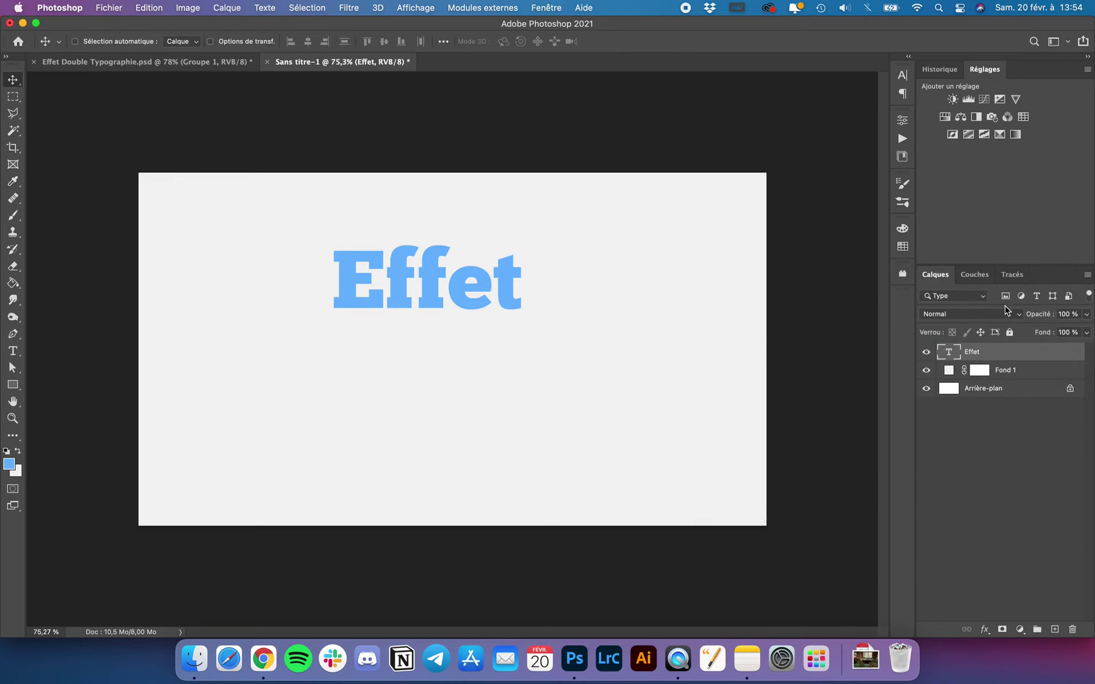
# Show the Character panel and set the text to Playfair Display in all caps
pyautogui.click(903, 75)
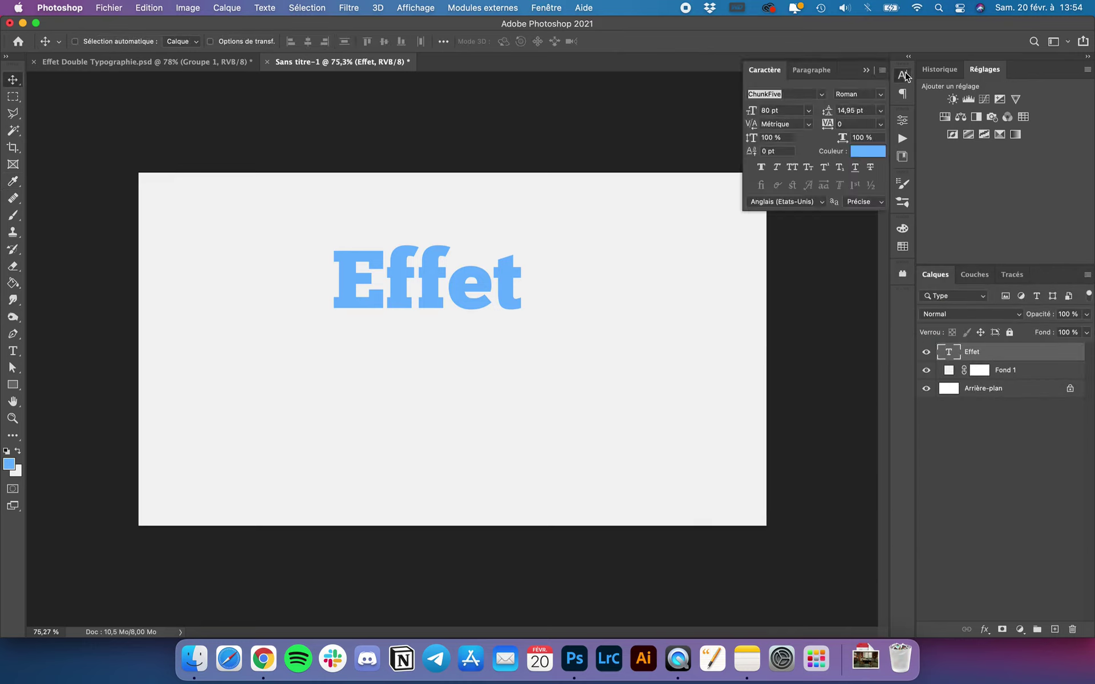
pyautogui.click(545, 8)
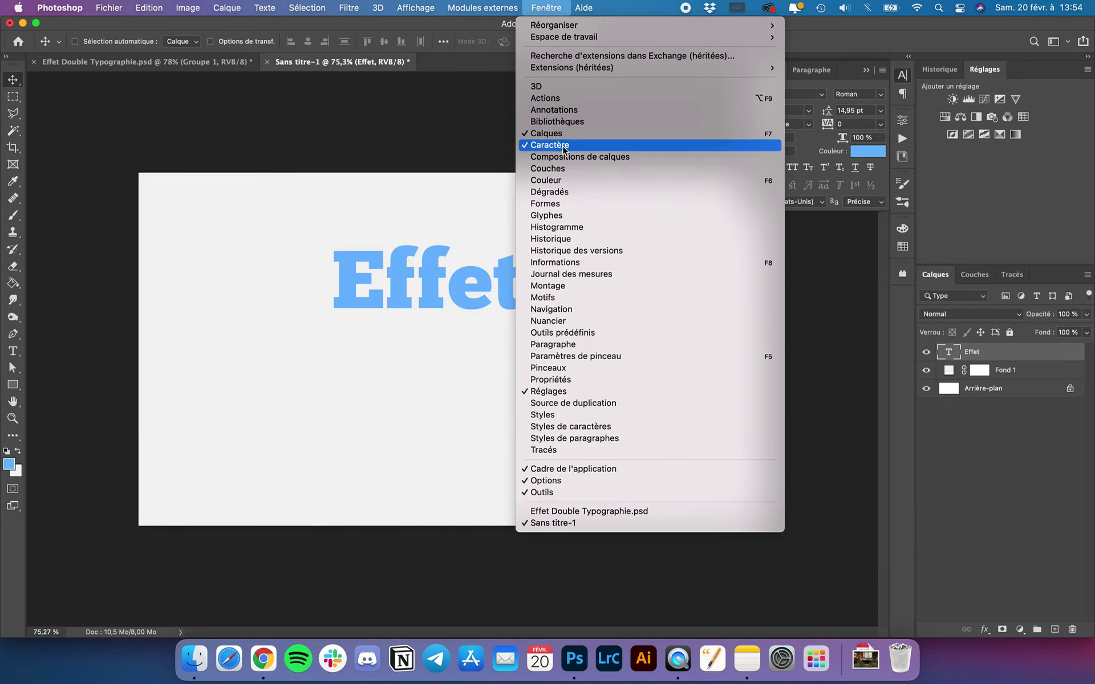
pyautogui.click(562, 145)
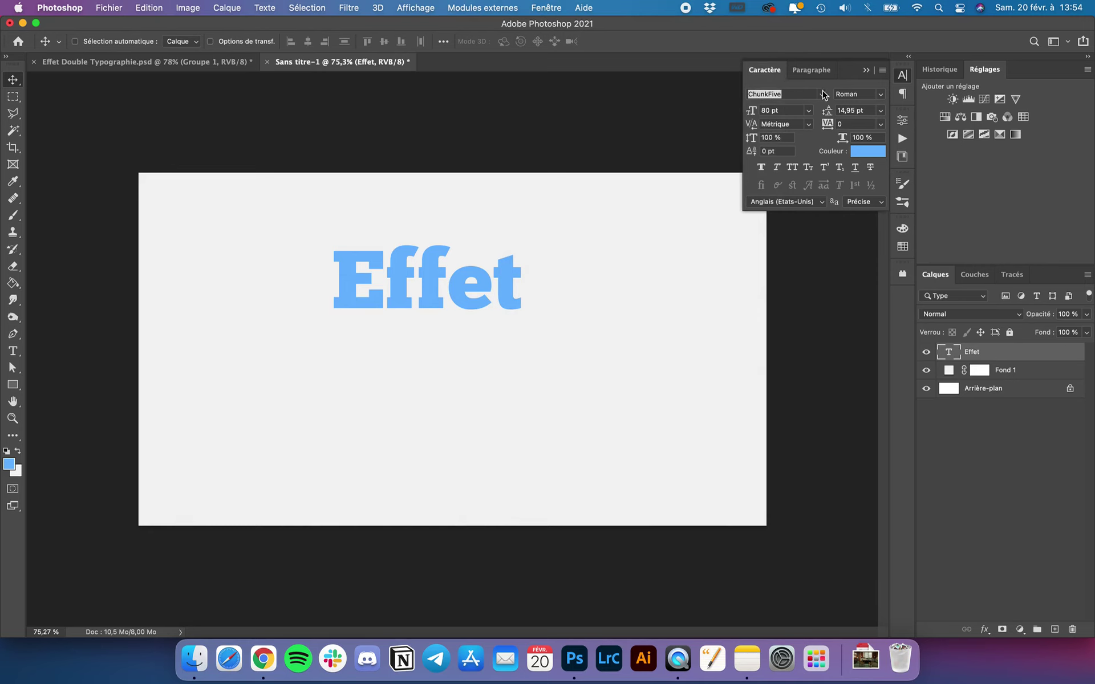
pyautogui.click(824, 95)
pyautogui.click(813, 146)
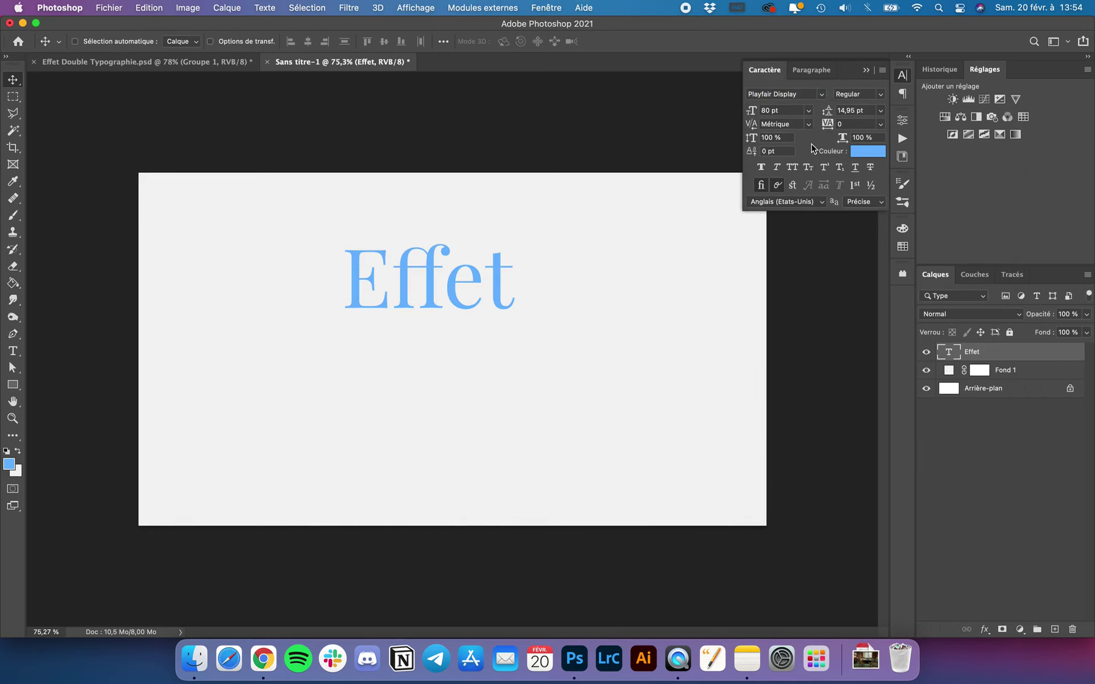
pyautogui.click(794, 168)
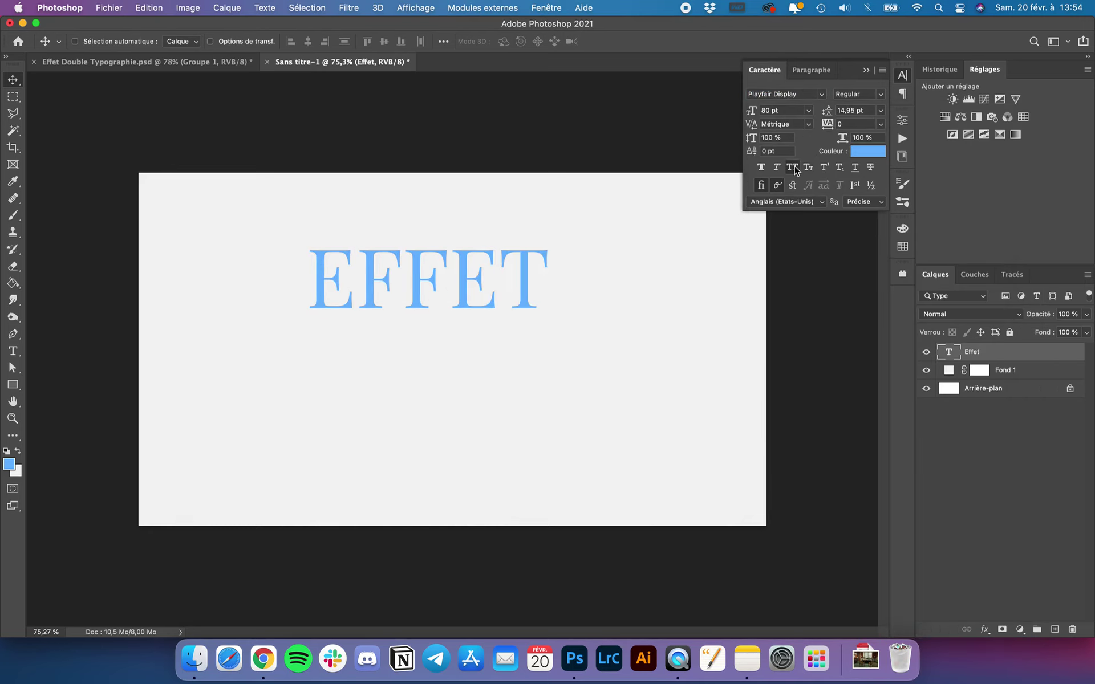
# Make EFFET Bold at 60 pt and nudge it up toward the top centre
pyautogui.click(882, 98)
pyautogui.click(871, 107)
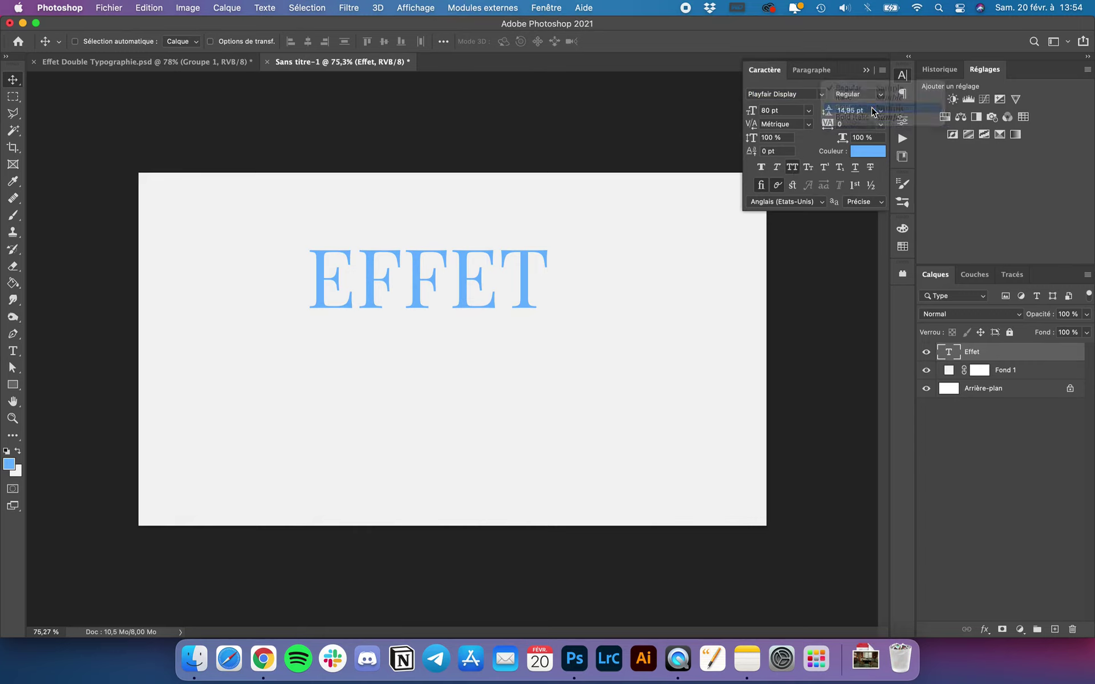
pyautogui.doubleClick(774, 109)
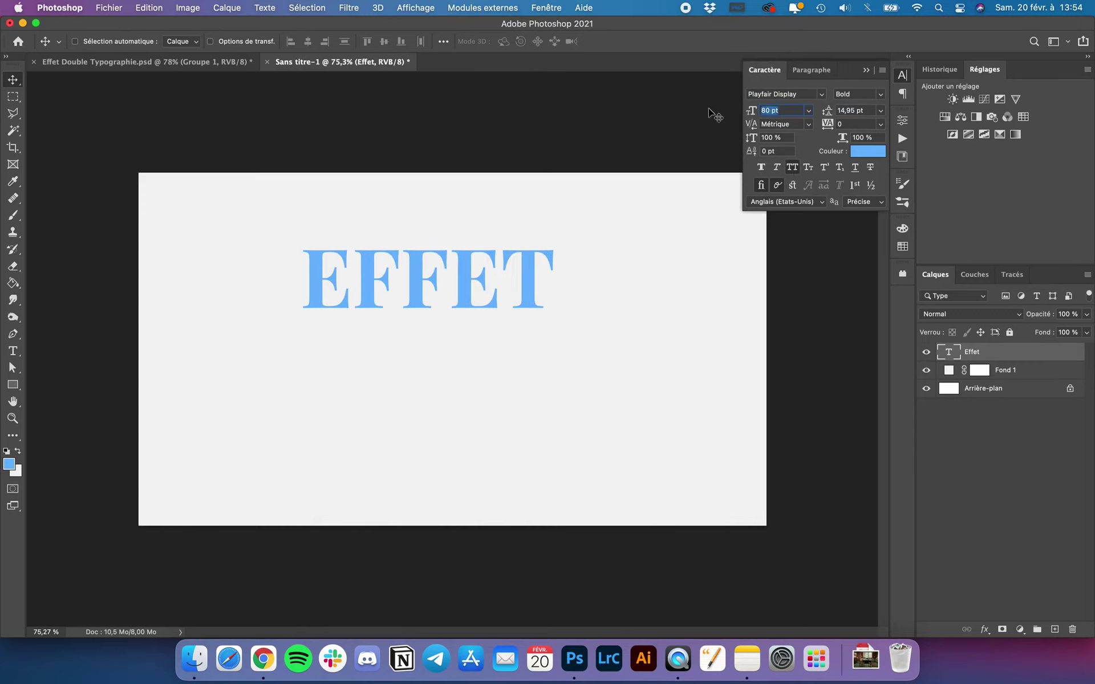
pyautogui.write('60')
pyautogui.press('Return')
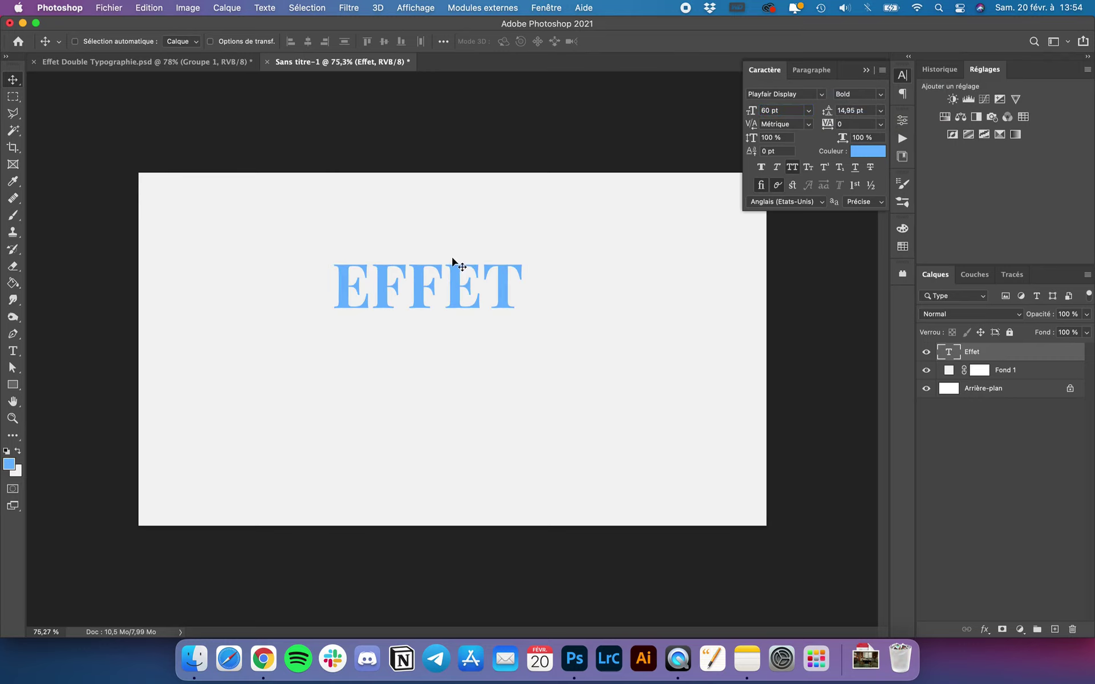
pyautogui.moveTo(442, 287); pyautogui.dragTo(452, 270)
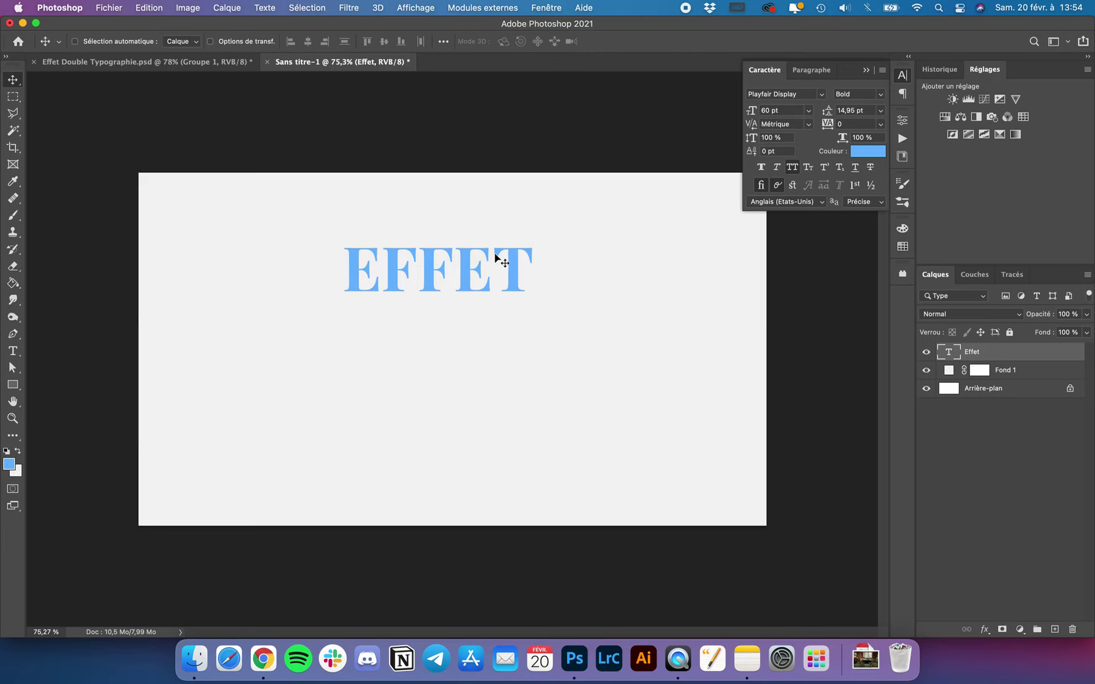
# Reopen the EFFET text for editing and set its leading to Auto
pyautogui.doubleClick(523, 267)
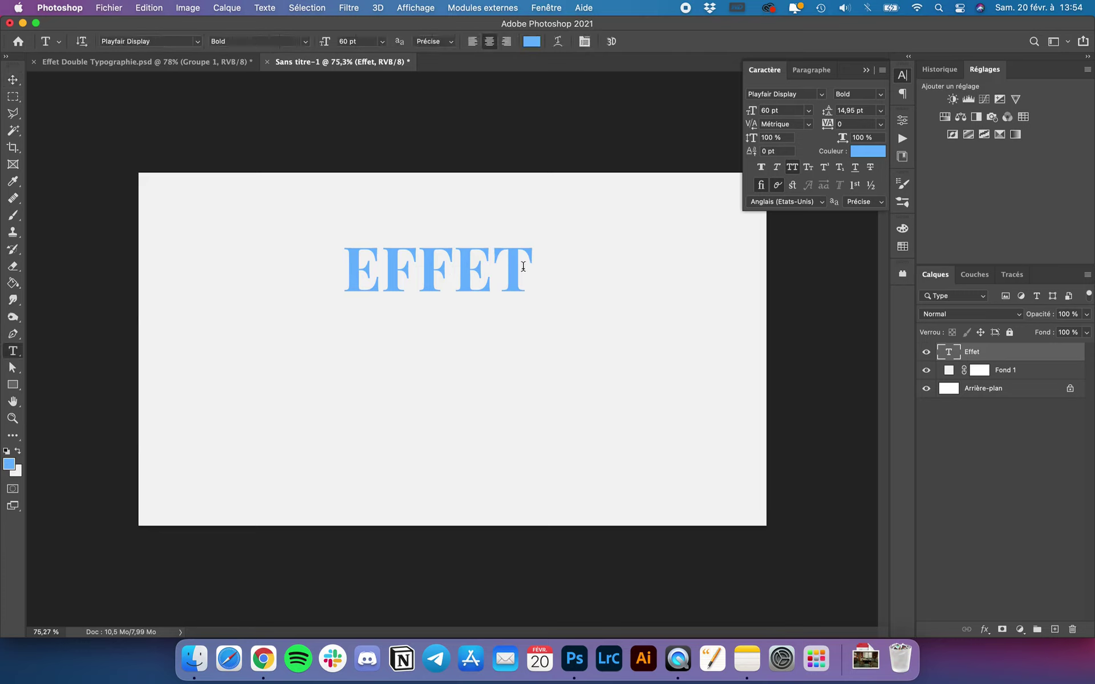
pyautogui.press('Return')
pyautogui.write('D')
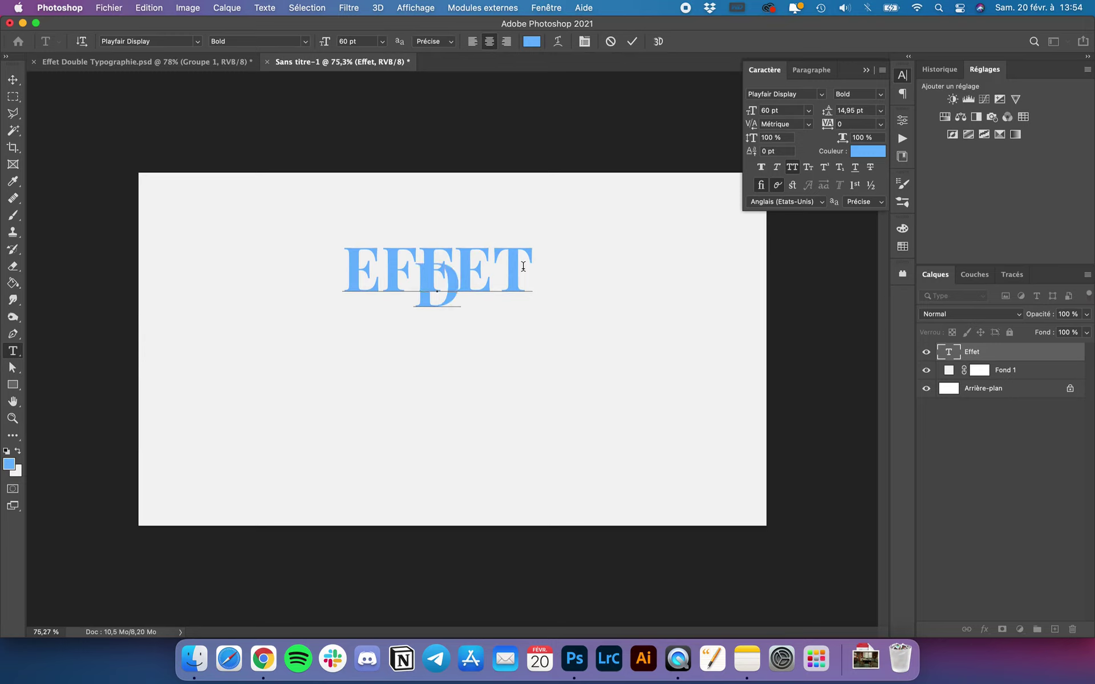
pyautogui.press('BackSpace')
pyautogui.press('BackSpace')
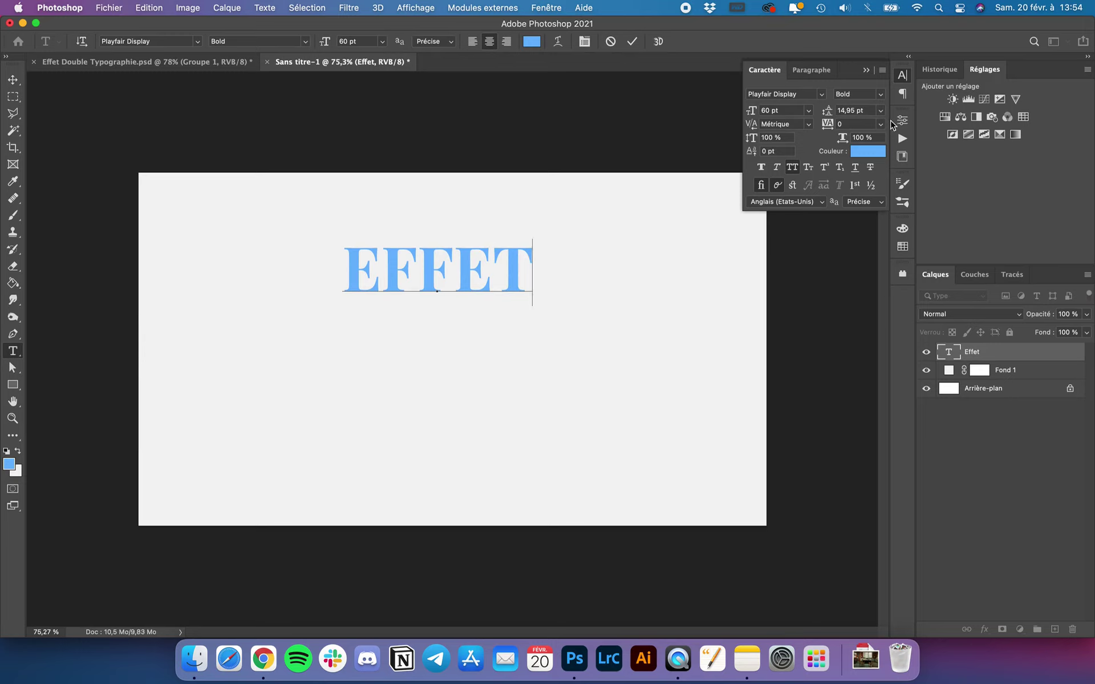
pyautogui.click(880, 111)
pyautogui.click(850, 121)
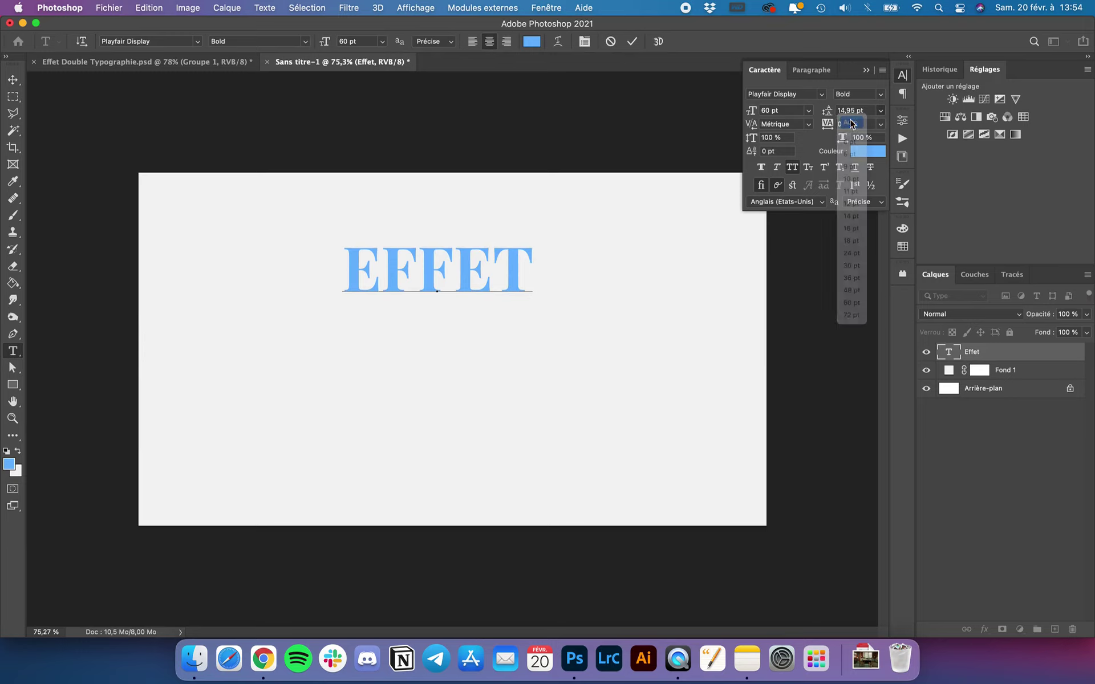
# Add the lines DOUBLE and TYPOGRAPHIE below EFFET and commit the text
pyautogui.write('DO')
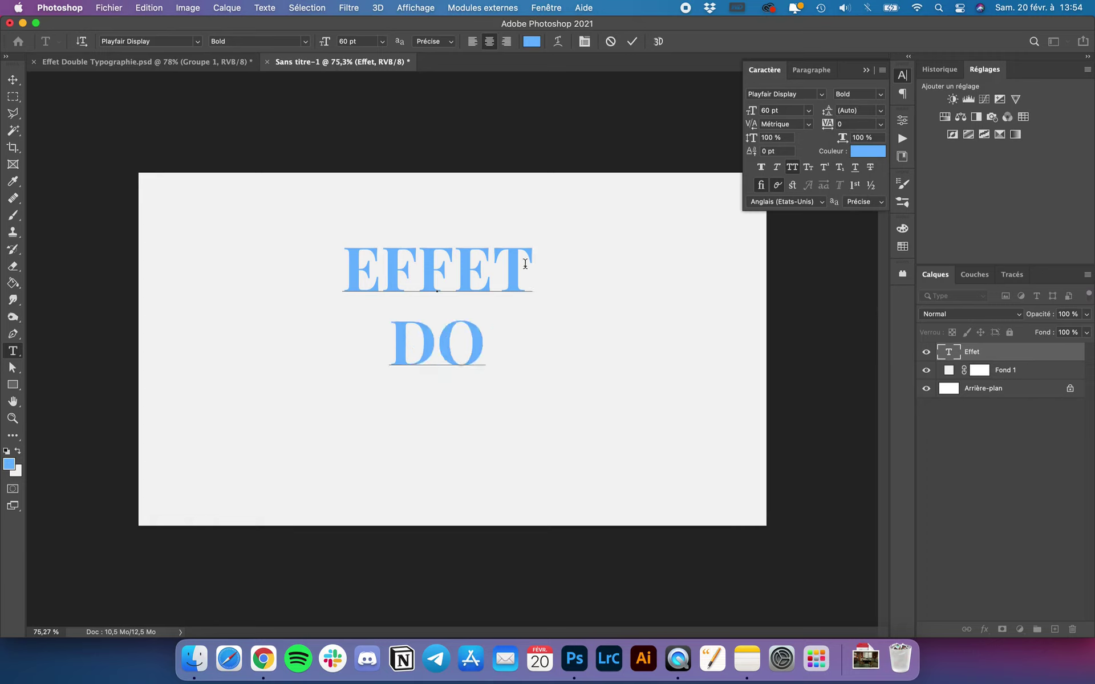
pyautogui.write('UBLE')
pyautogui.press('Return')
pyautogui.write('TYP')
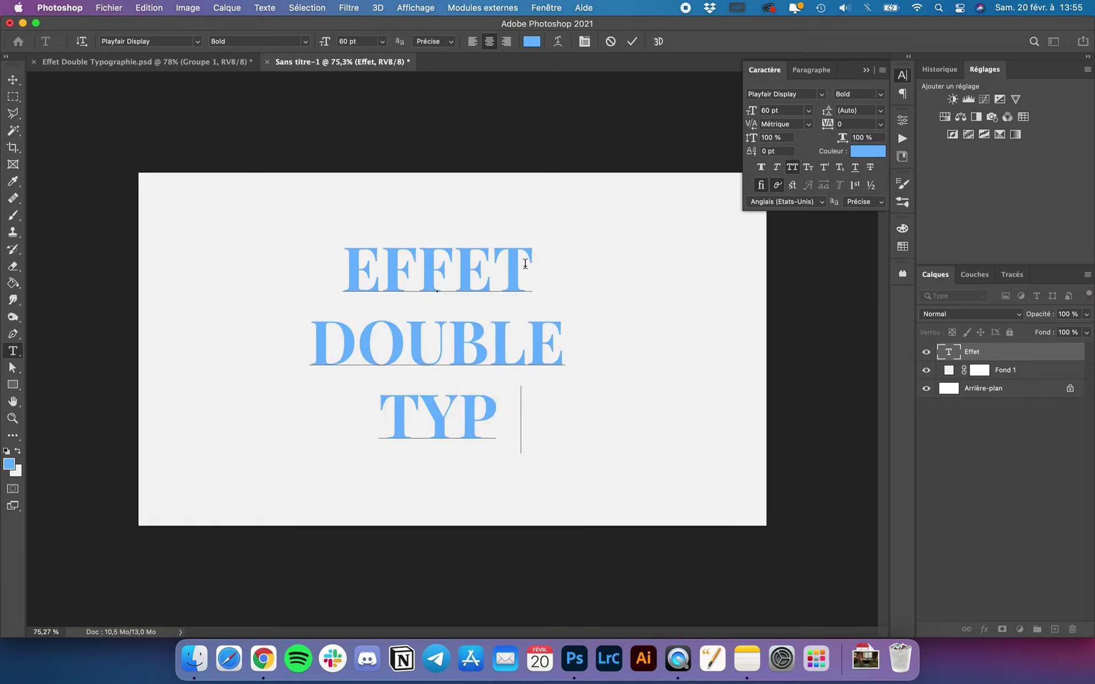
pyautogui.write('OGRAPHIE')
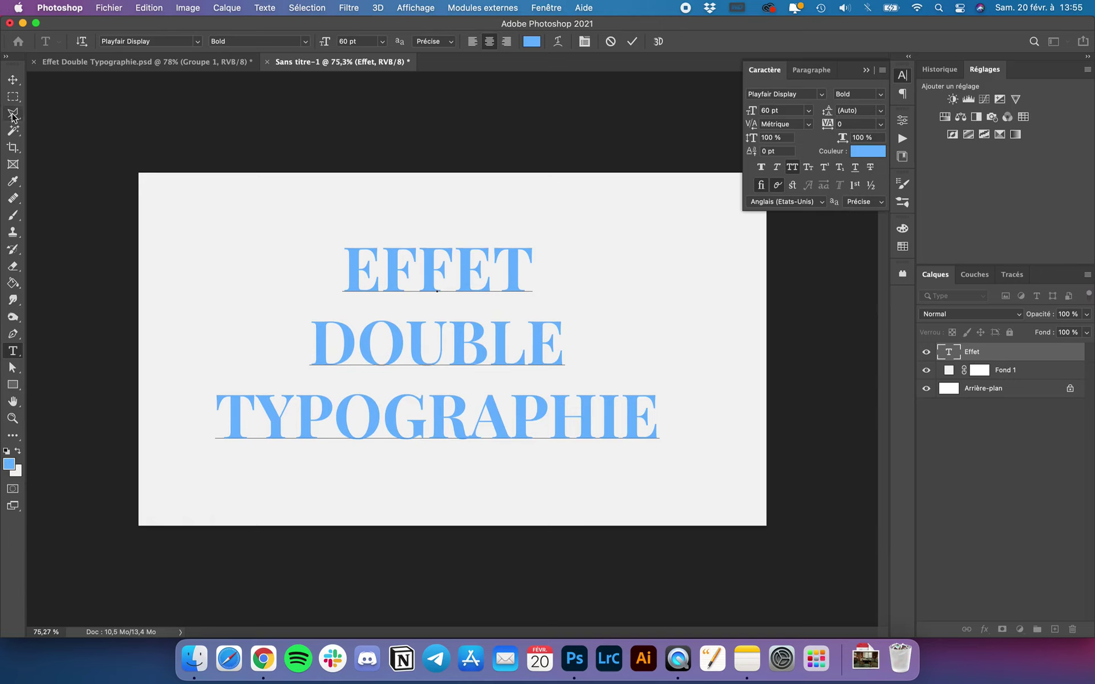
pyautogui.click(13, 80)
# Try leading values of 16 pt, 30 pt and 70 pt on the title
pyautogui.click(882, 111)
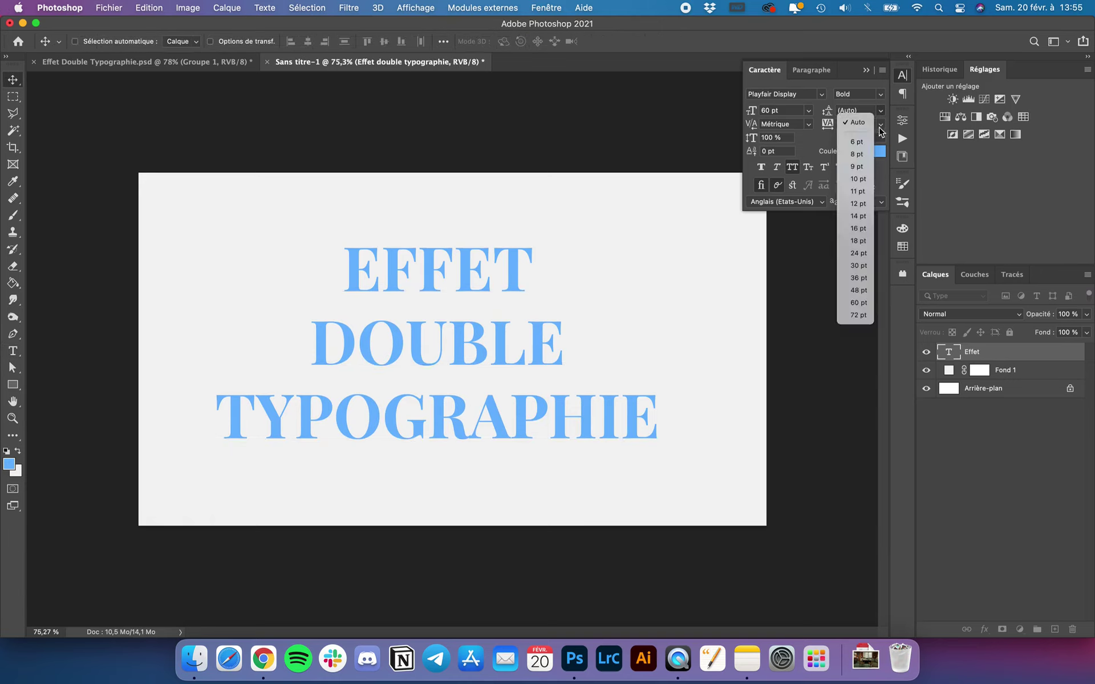
pyautogui.click(866, 230)
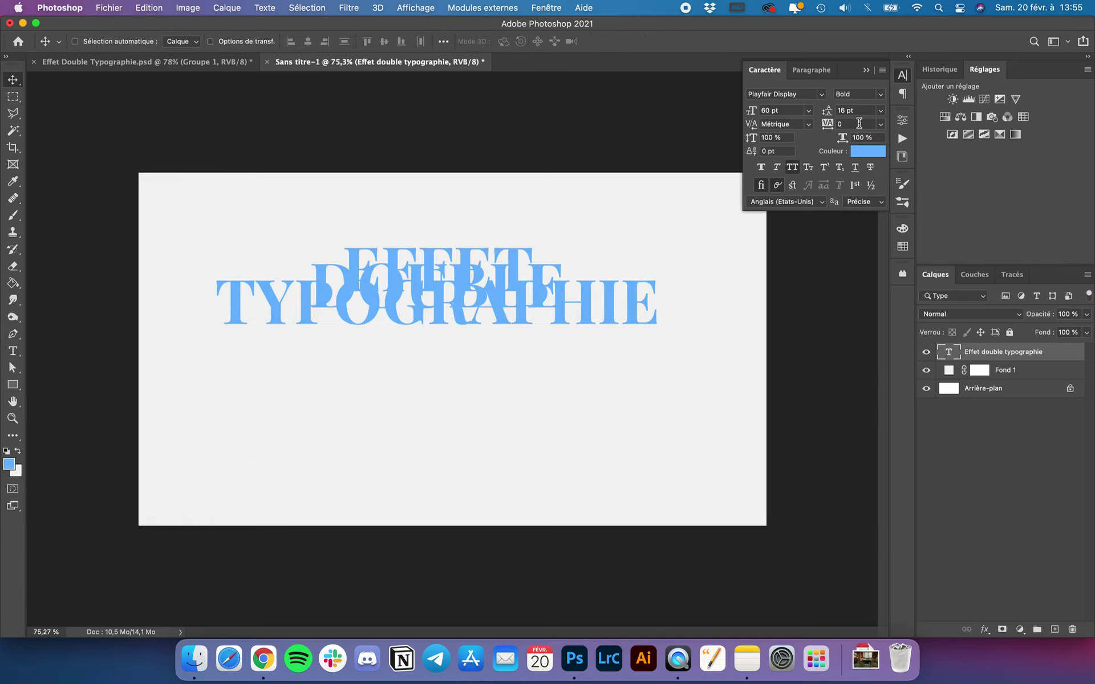
pyautogui.click(870, 110)
pyautogui.click(863, 269)
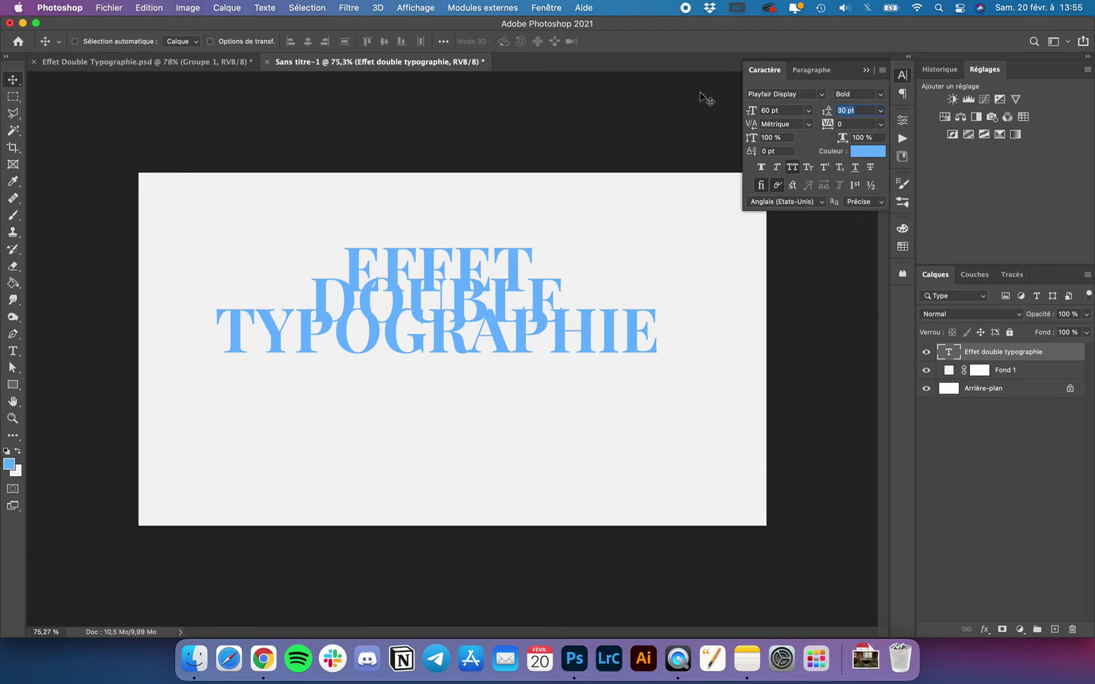
pyautogui.write('70')
pyautogui.press('Return')
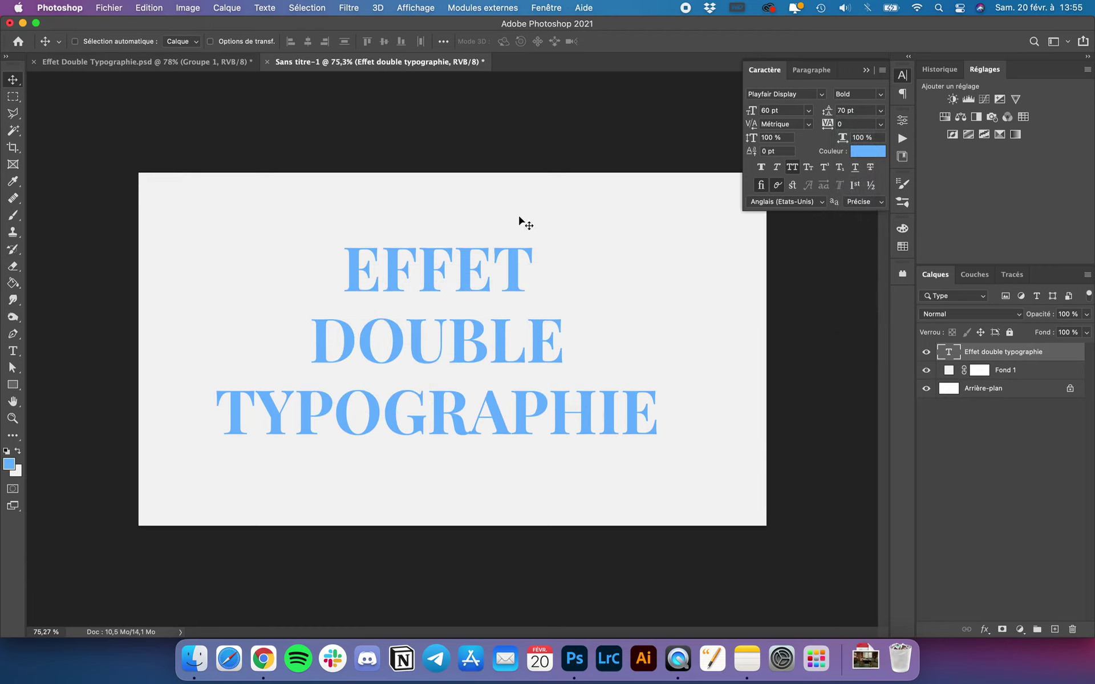
# Reset the leading to Auto, try 50 pt, then settle on 60 pt
pyautogui.click(859, 110)
pyautogui.click(881, 110)
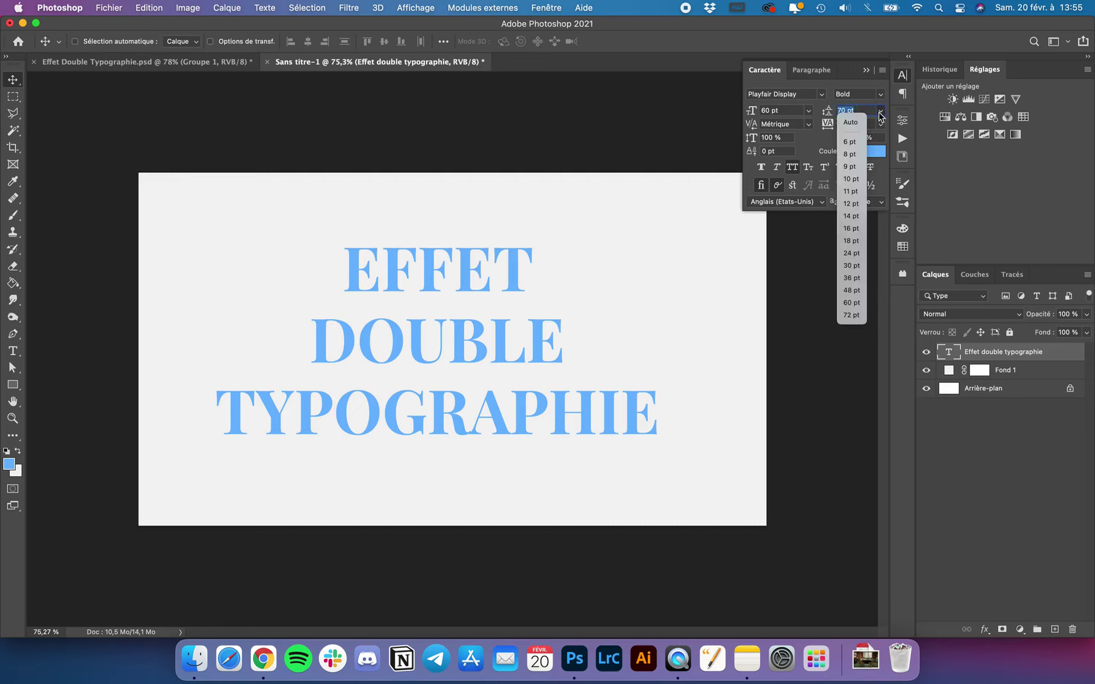
pyautogui.press('Escape')
pyautogui.press('BackSpace')
pyautogui.press('Return')
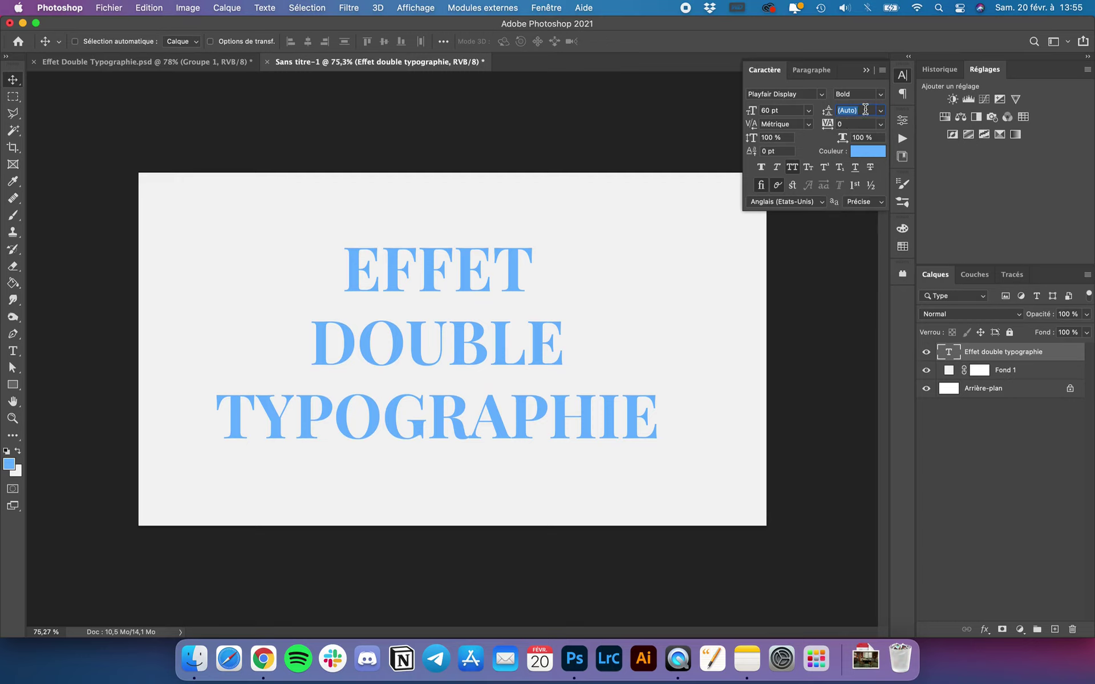
pyautogui.write('50')
pyautogui.press('Return')
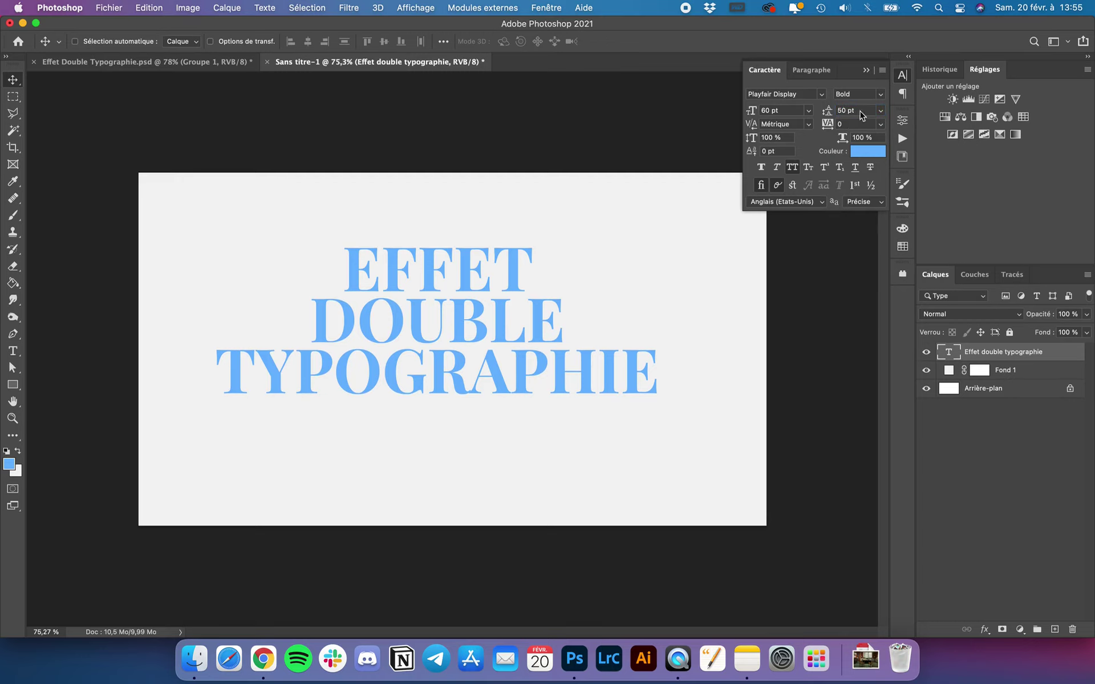
pyautogui.click(850, 110)
pyautogui.write('7')
pyautogui.press('Return')
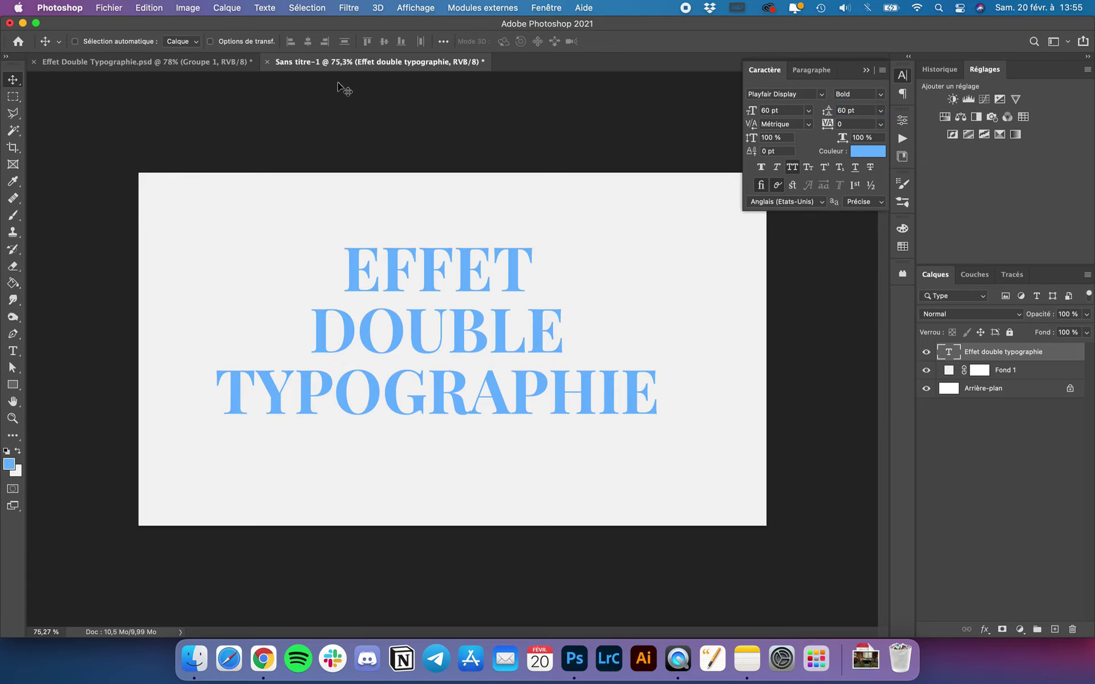
# Centre the title horizontally and vertically on the canvas, then deselect
pyautogui.press('super+a')
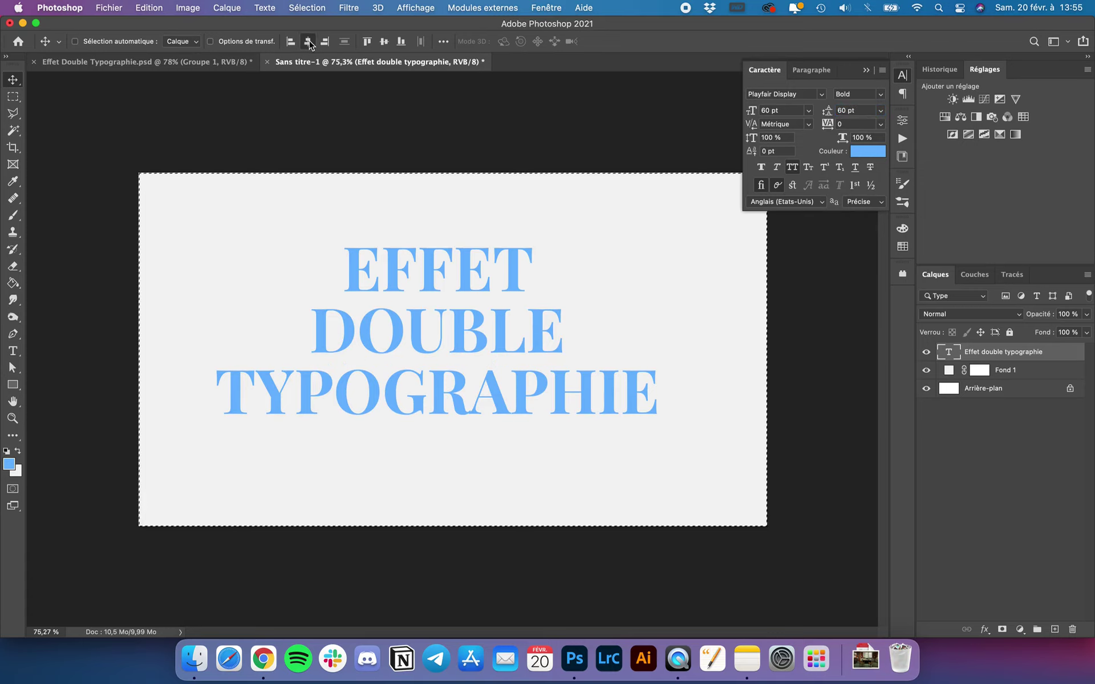
pyautogui.click(308, 42)
pyautogui.click(384, 41)
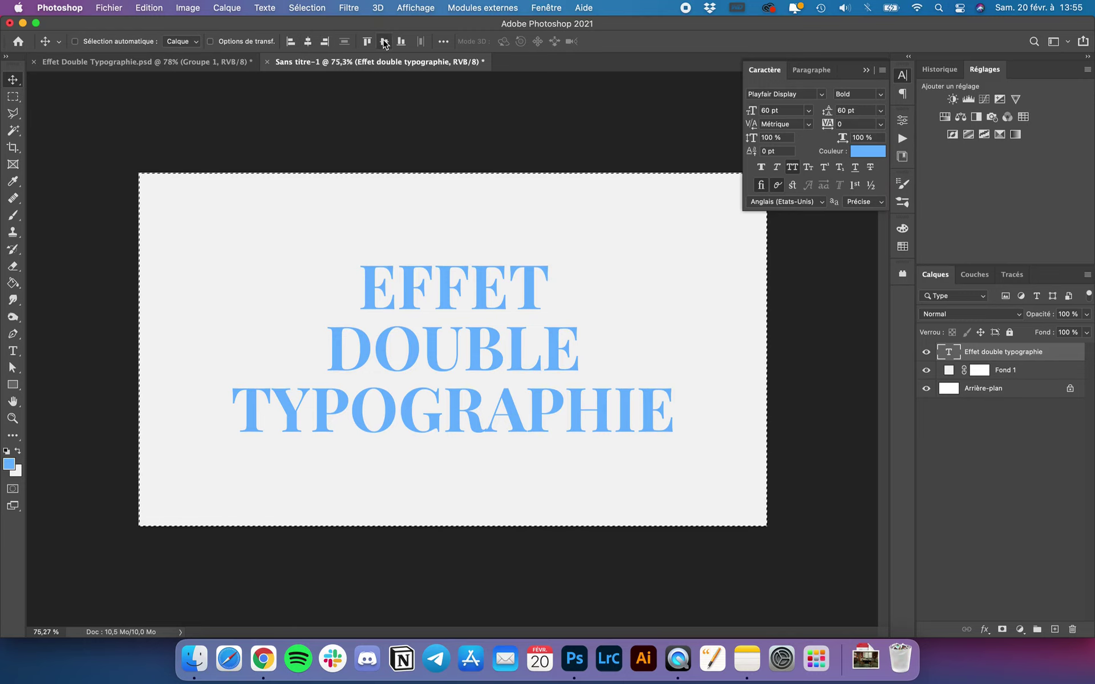
pyautogui.press('super+d')
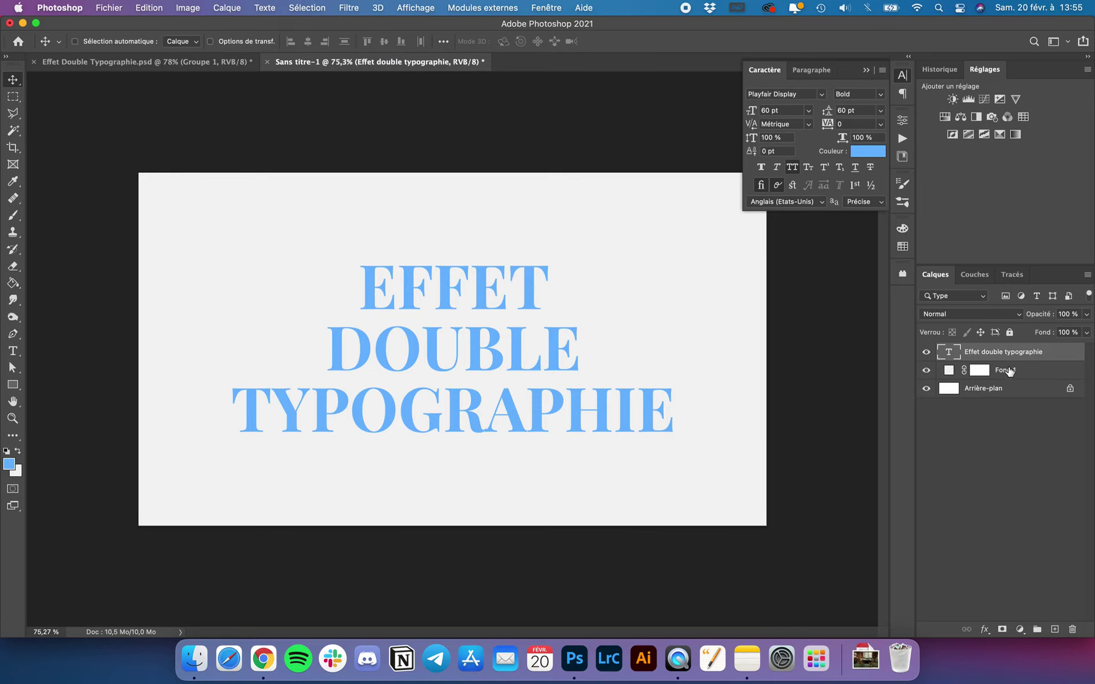
# Draw a thin horizontal rectangle bar just above EFFET
pyautogui.click(12, 385)
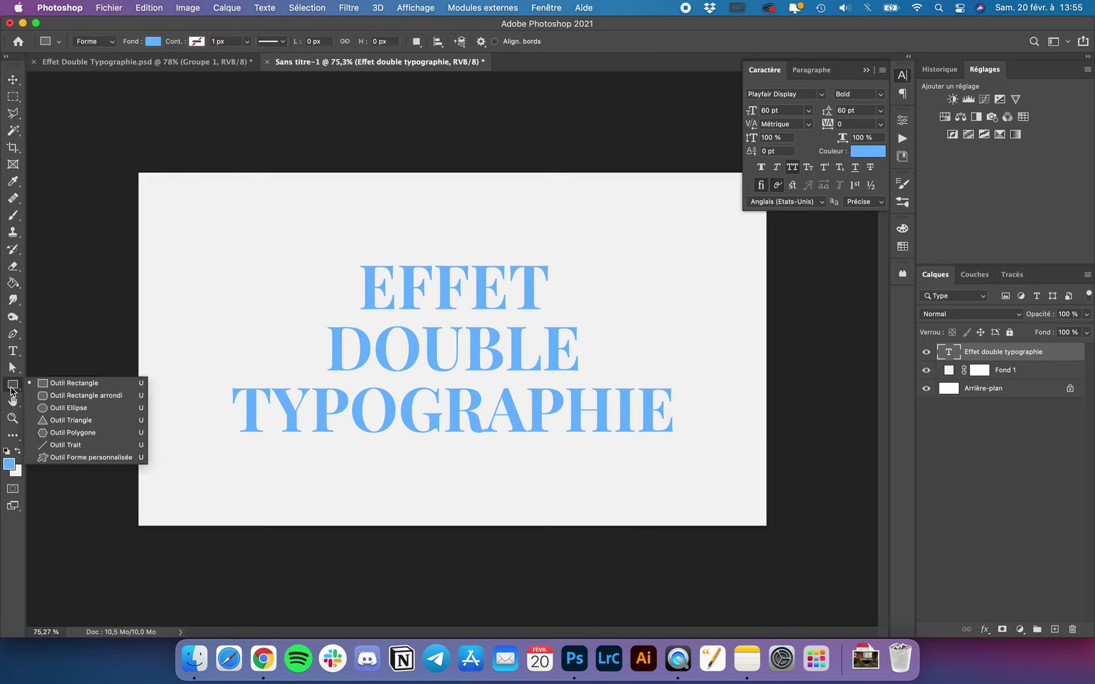
pyautogui.click(70, 382)
pyautogui.moveTo(258, 263)
pyautogui.mouseDown()
pyautogui.moveTo(656, 265)
pyautogui.moveTo(608, 263)
pyautogui.mouseUp()
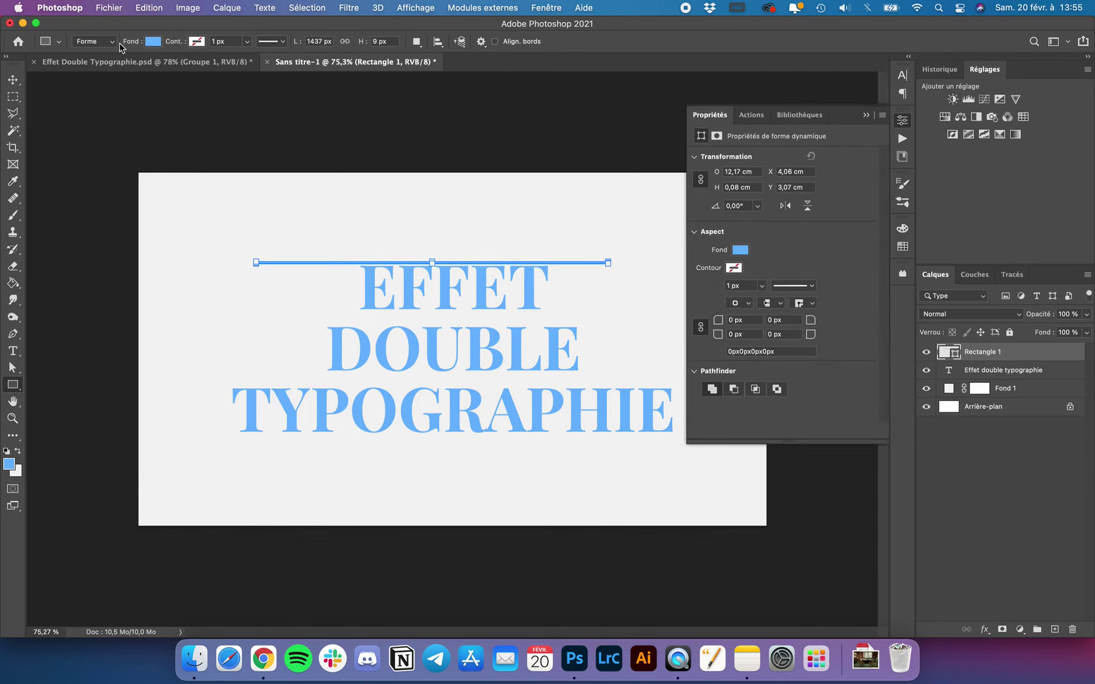
# Set the bar's stroke to none so it is a plain blue line
pyautogui.click(153, 43)
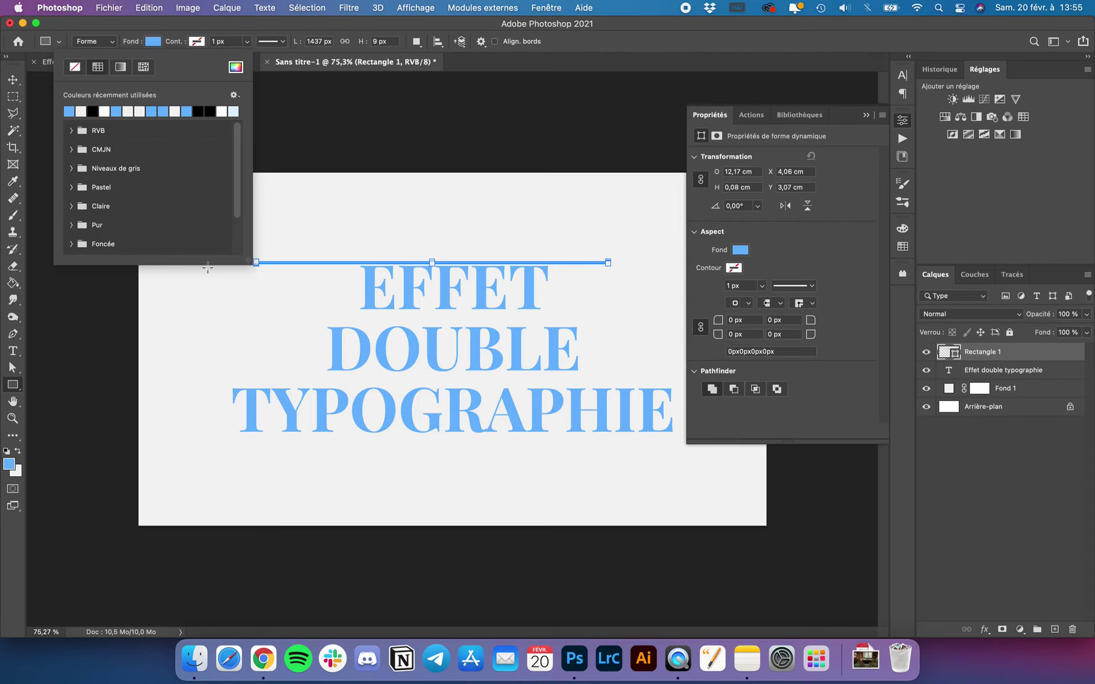
pyautogui.click(197, 42)
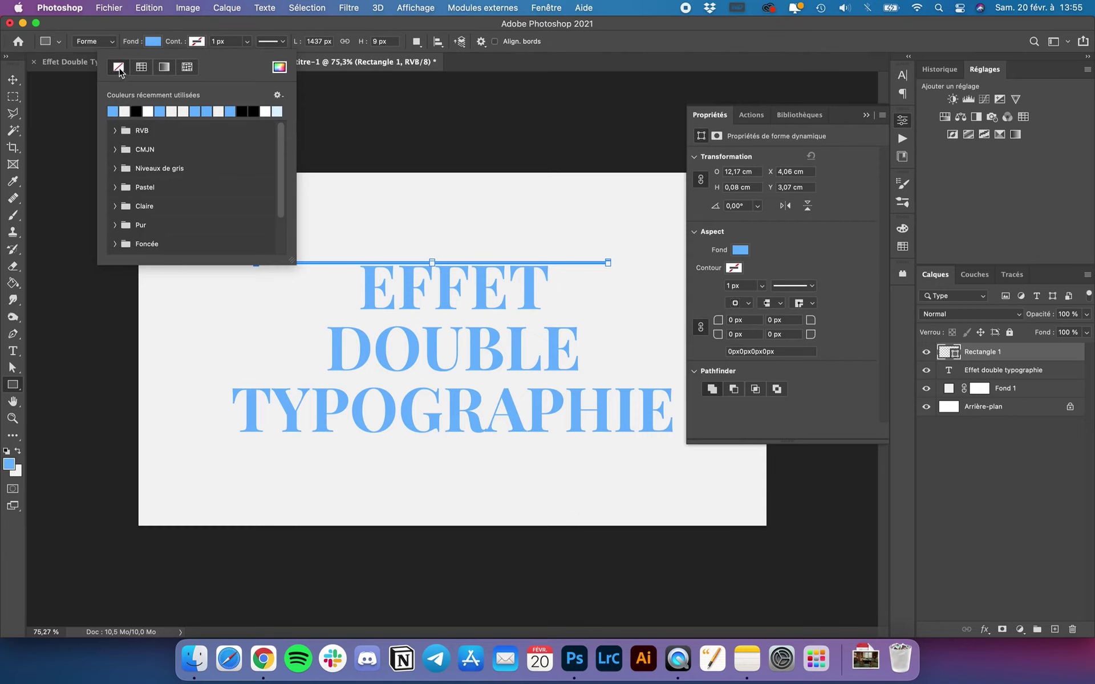
pyautogui.click(130, 40)
pyautogui.click(13, 80)
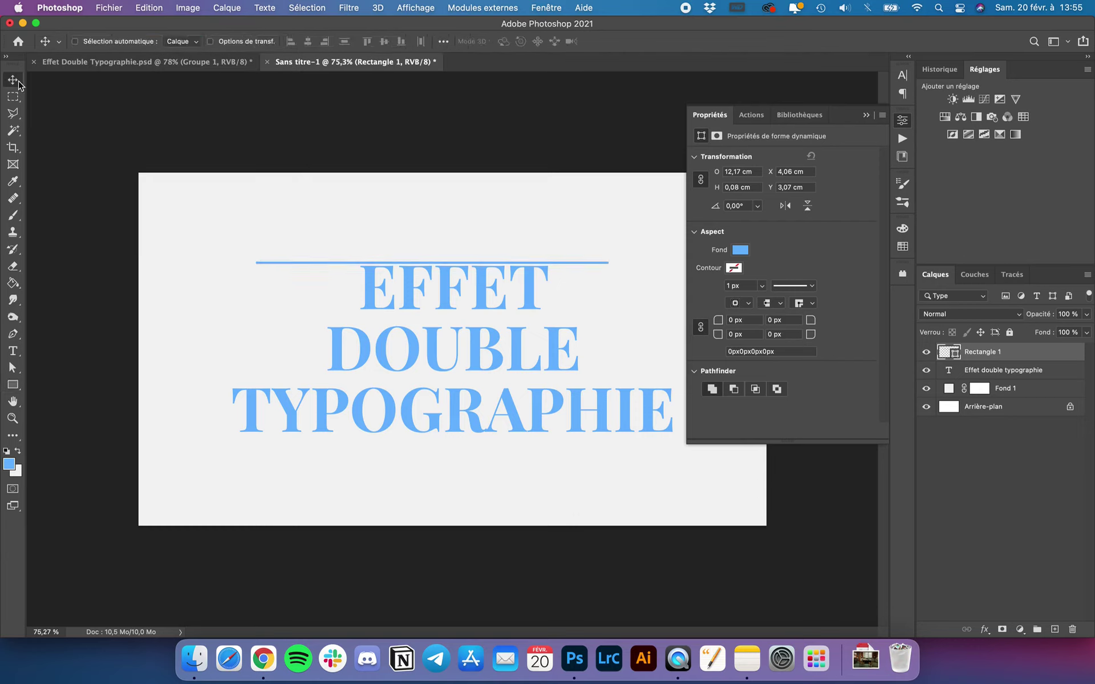
# Rotate the bar into a steep diagonal and drag it down over the title
pyautogui.click(710, 115)
pyautogui.press('super+t')
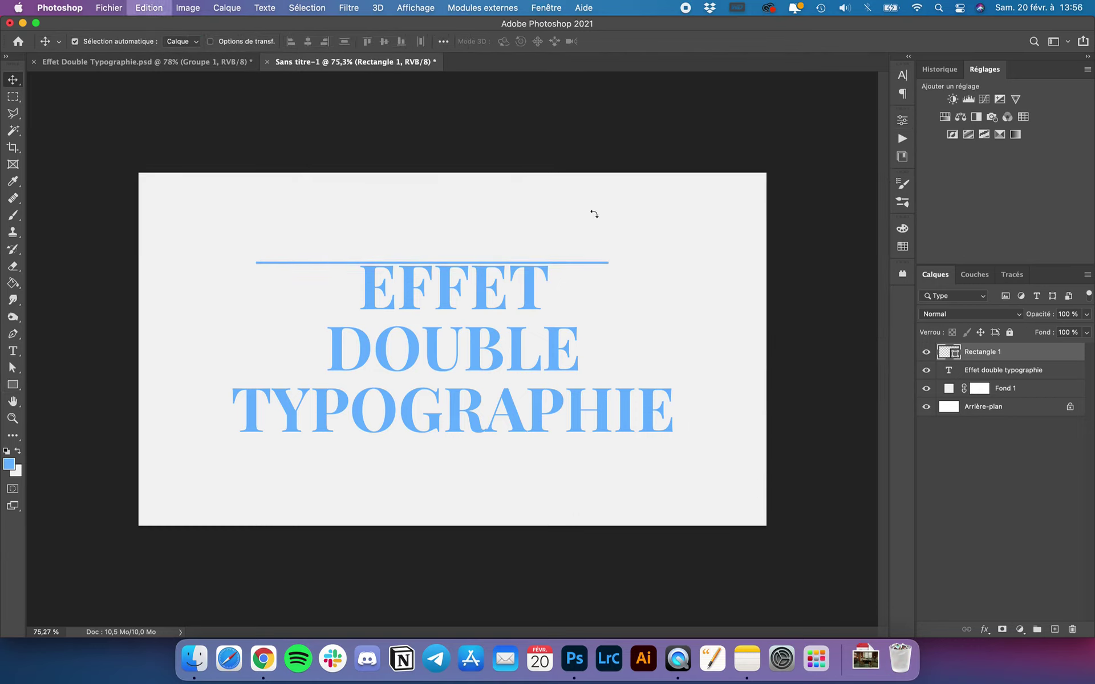
pyautogui.moveTo(642, 256)
pyautogui.mouseDown()
pyautogui.moveTo(641, 213)
pyautogui.moveTo(496, 123)
pyautogui.mouseUp()
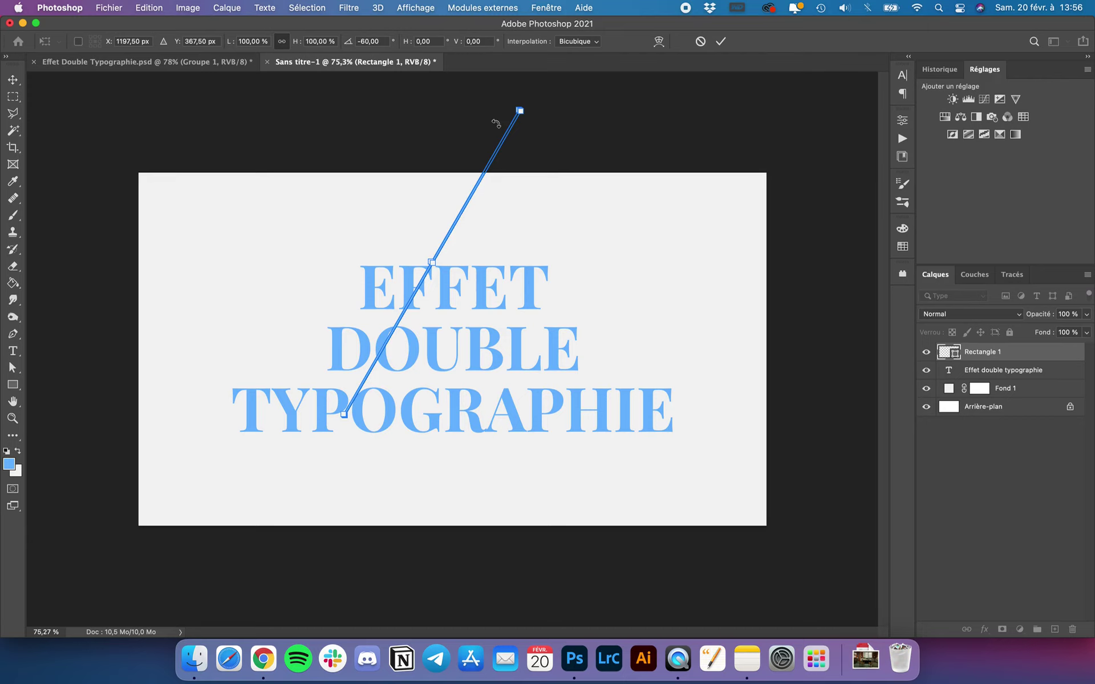
pyautogui.press('Return')
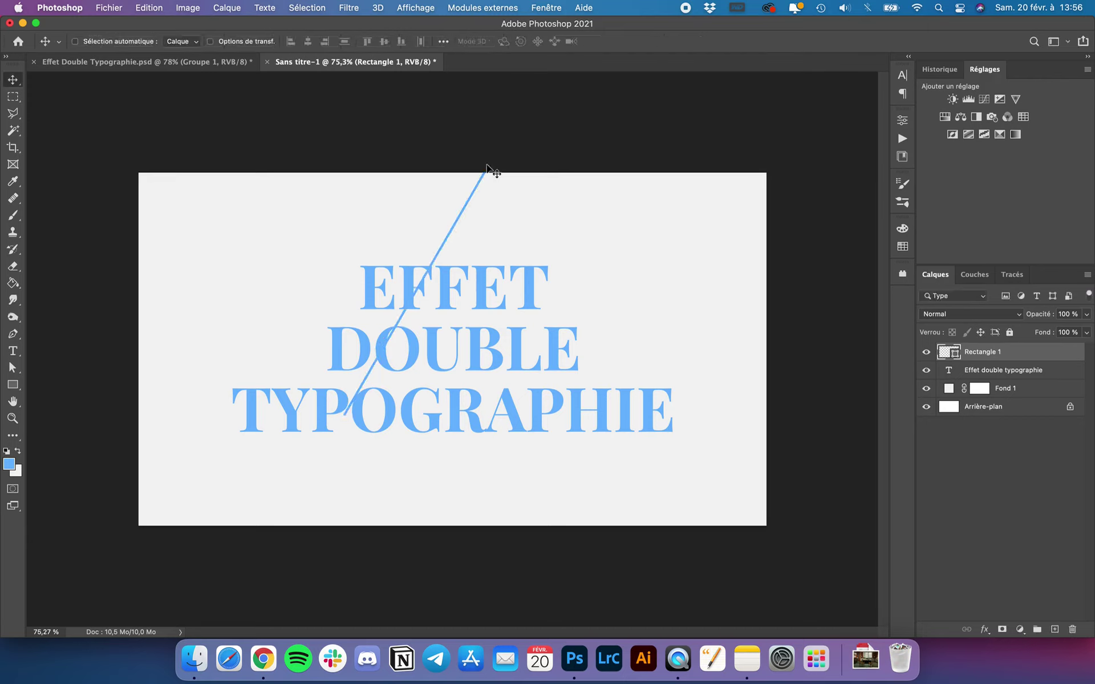
pyautogui.moveTo(476, 183); pyautogui.dragTo(472, 273)
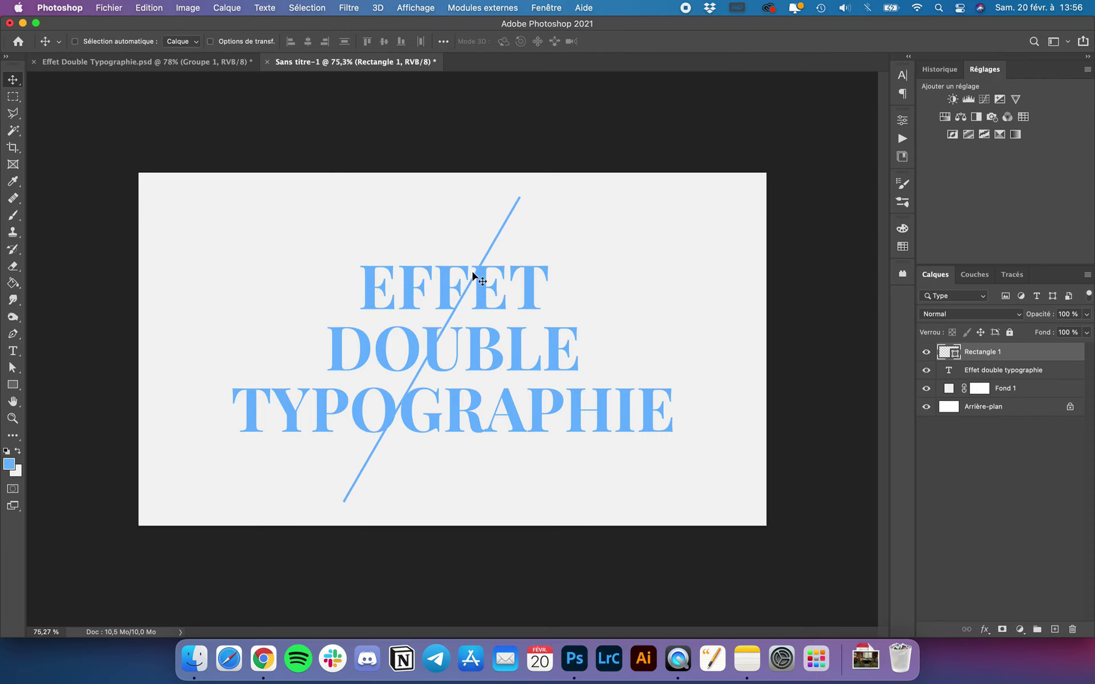
# Re-adjust the line's rotation, then undo back to the horizontal bar
pyautogui.press('super+t')
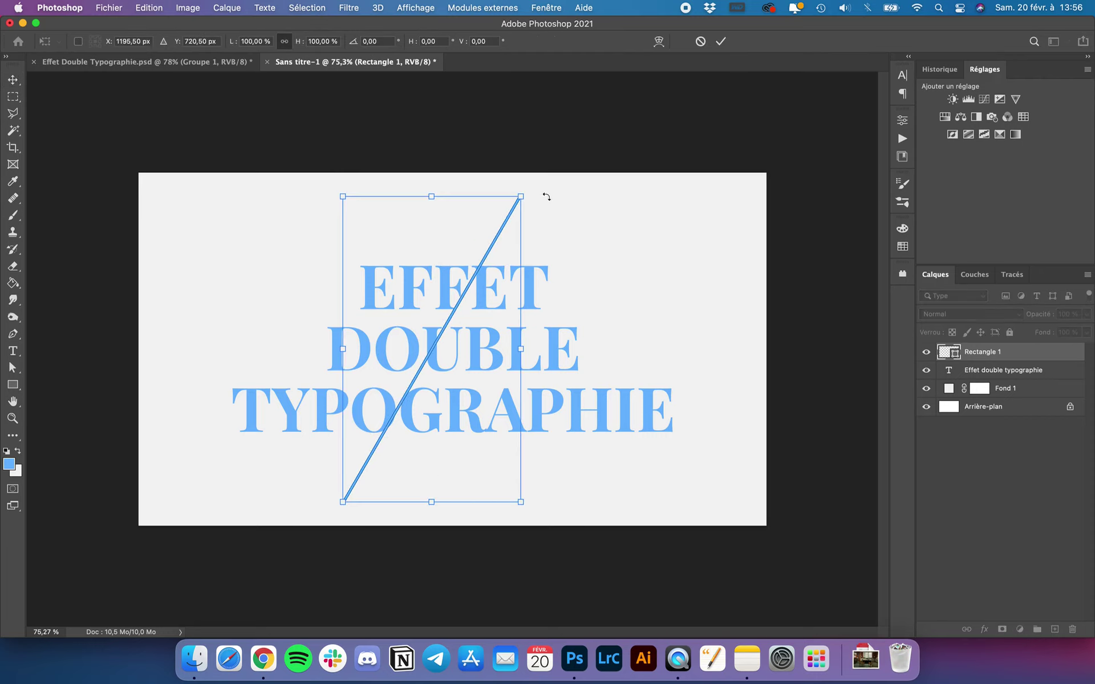
pyautogui.moveTo(546, 197); pyautogui.dragTo(615, 341)
pyautogui.press('Return')
pyautogui.press('super+z')
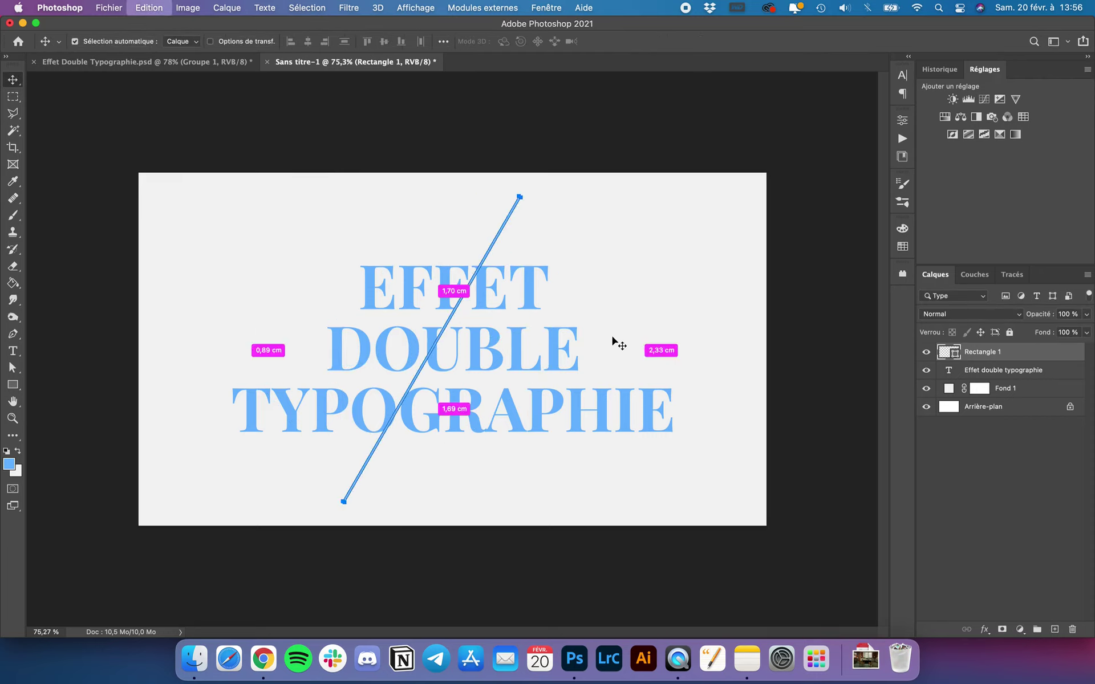
pyautogui.press('super+z')
pyautogui.press('Escape')
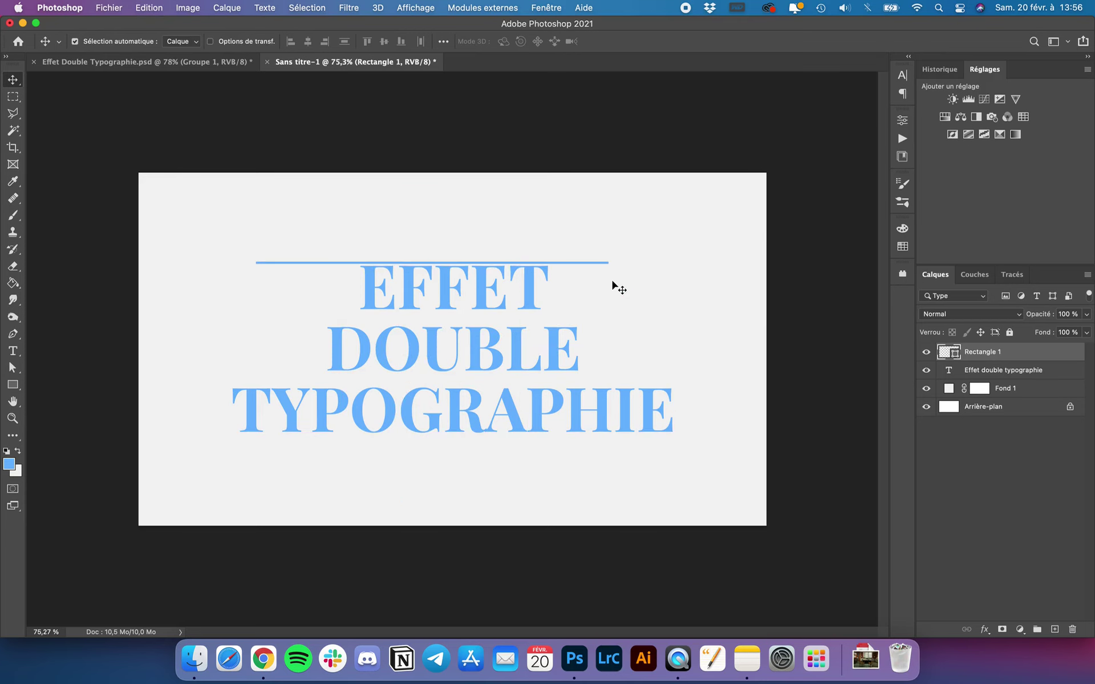
# Shorten the horizontal bar slightly from its right end
pyautogui.press('super+t')
pyautogui.press('super+plus')
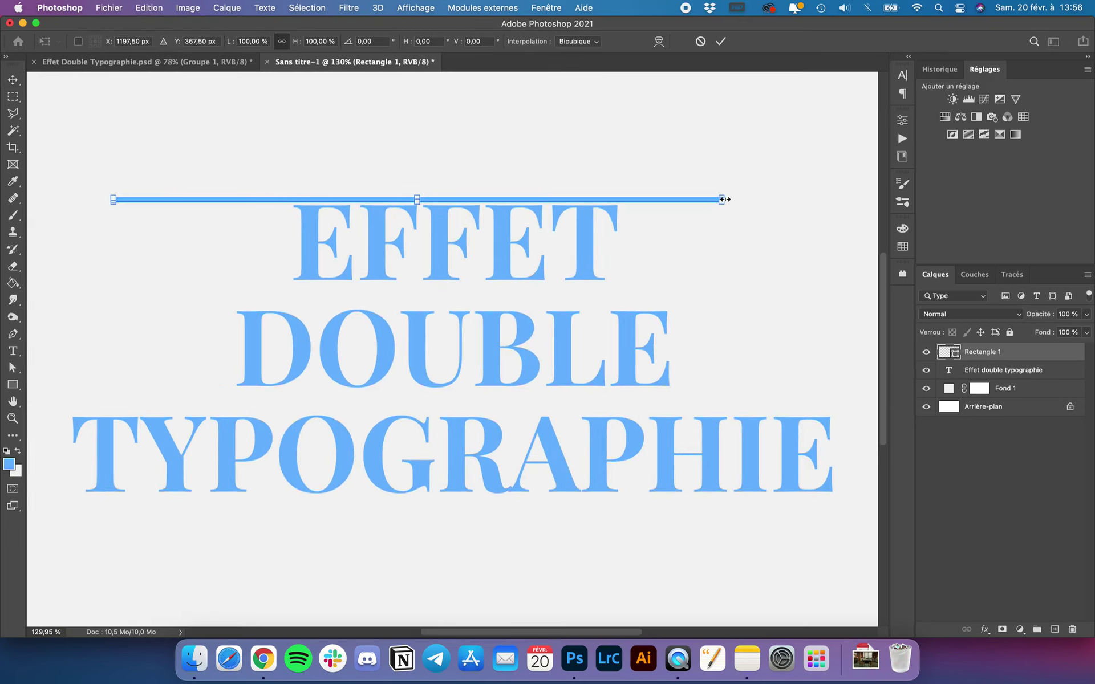
pyautogui.moveTo(723, 199); pyautogui.dragTo(665, 203)
pyautogui.press('Return')
pyautogui.press('super+minus')
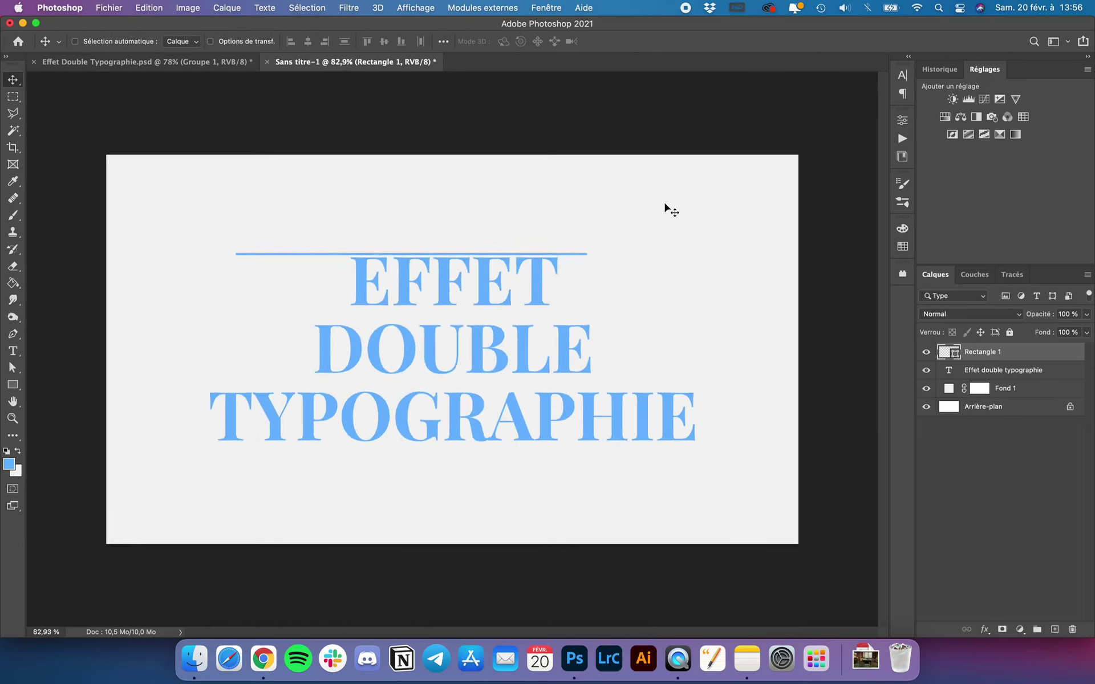
# Tilt the bar into a diagonal and position it across the title
pyautogui.press('super+t')
pyautogui.moveTo(622, 247); pyautogui.dragTo(473, 138)
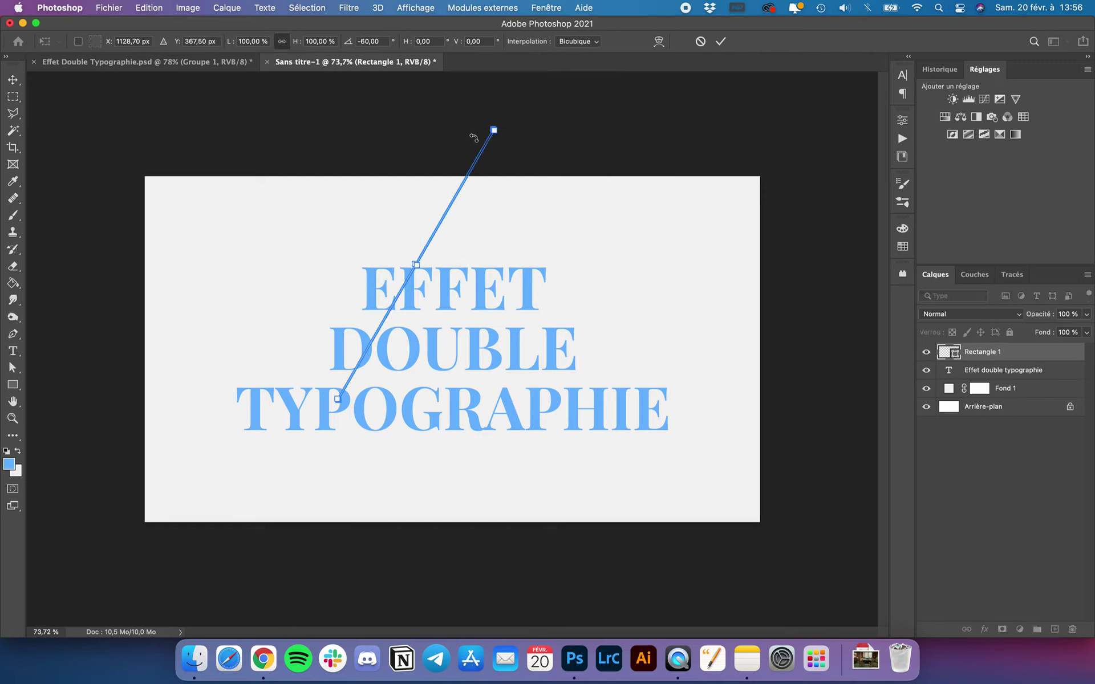
pyautogui.press('Return')
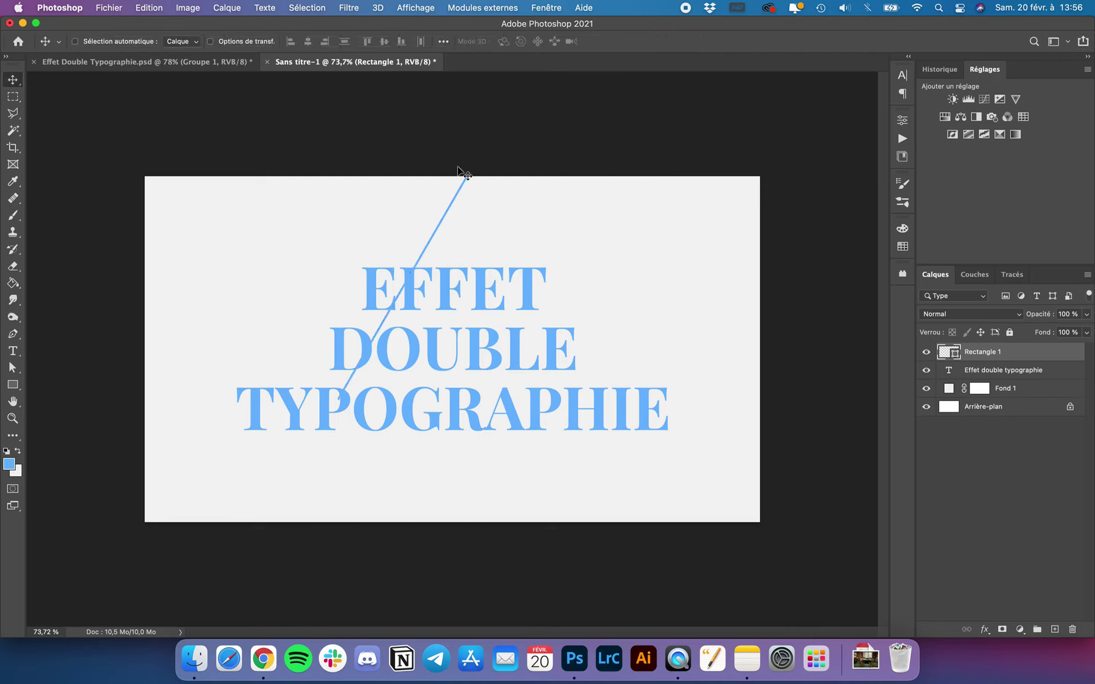
pyautogui.moveTo(465, 171)
pyautogui.mouseDown()
pyautogui.moveTo(481, 257)
pyautogui.moveTo(470, 264)
pyautogui.mouseUp()
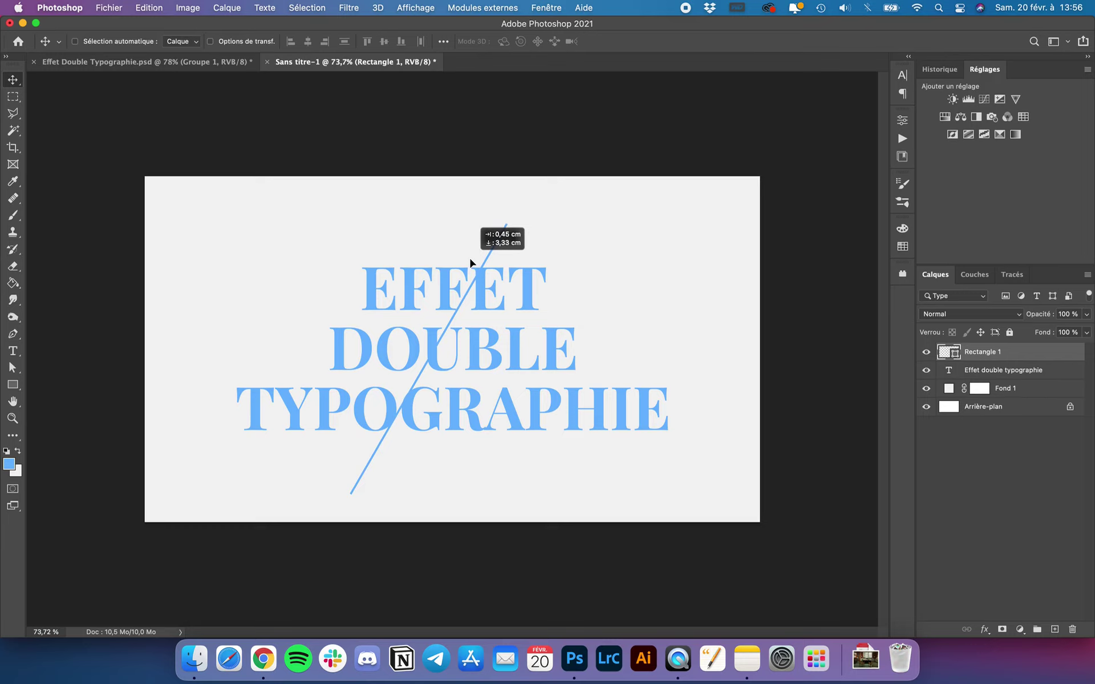
pyautogui.moveTo(469, 260); pyautogui.dragTo(494, 248)
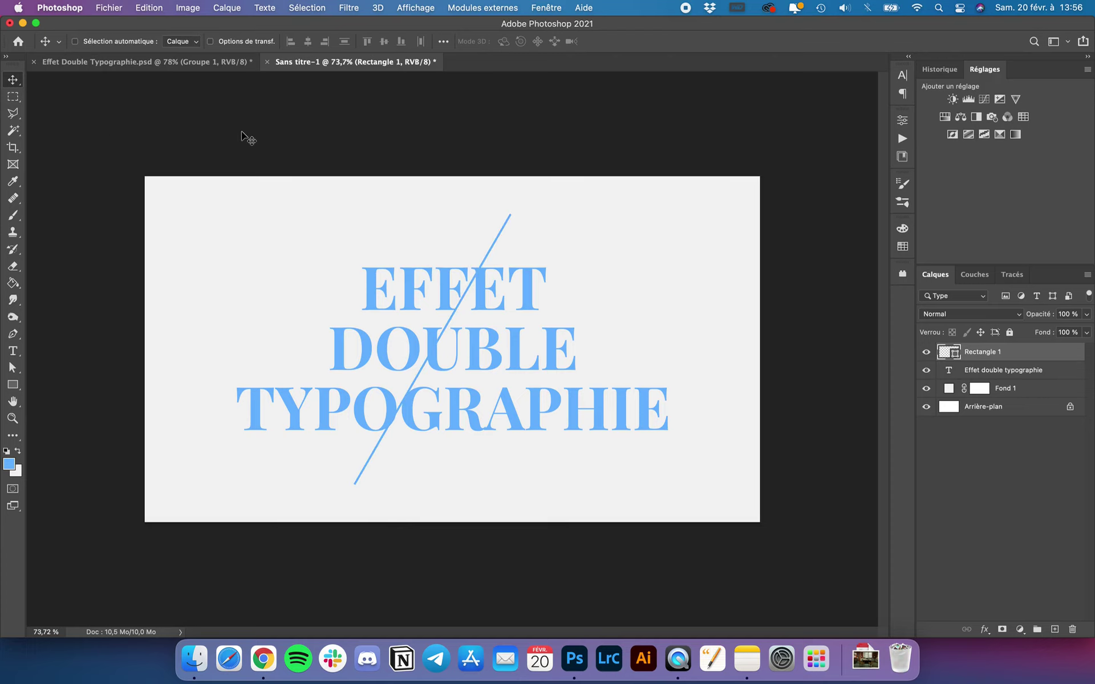
# Deselect and nudge the diagonal line two steps to the right
pyautogui.press('super+d')
pyautogui.press('super+a')
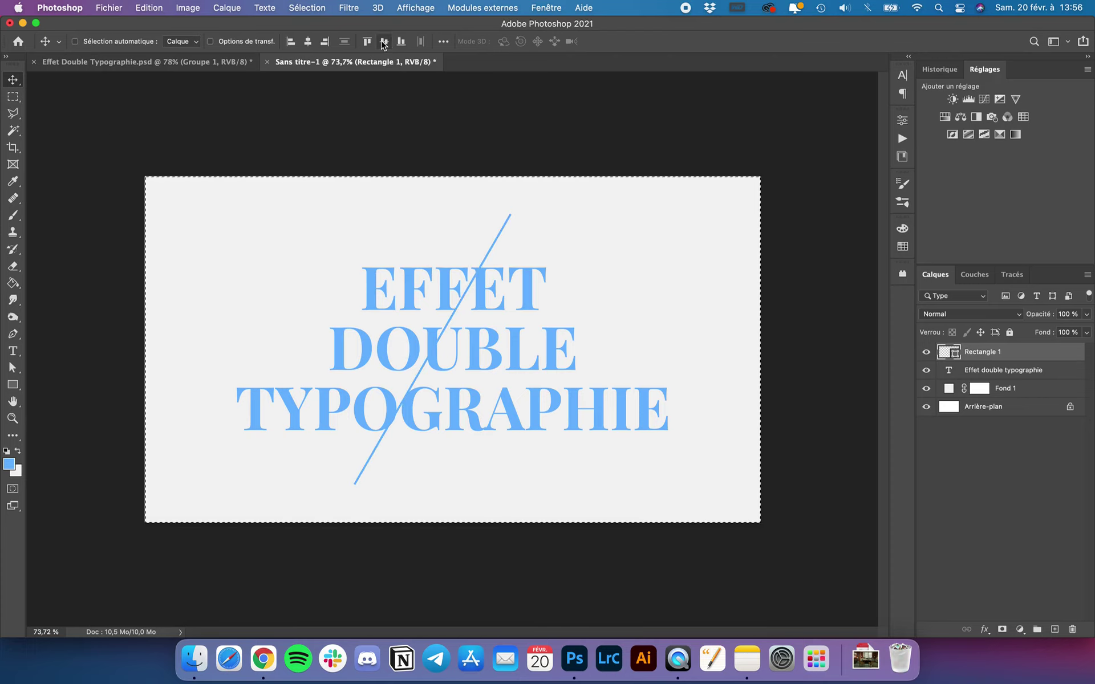
pyautogui.press('super+d')
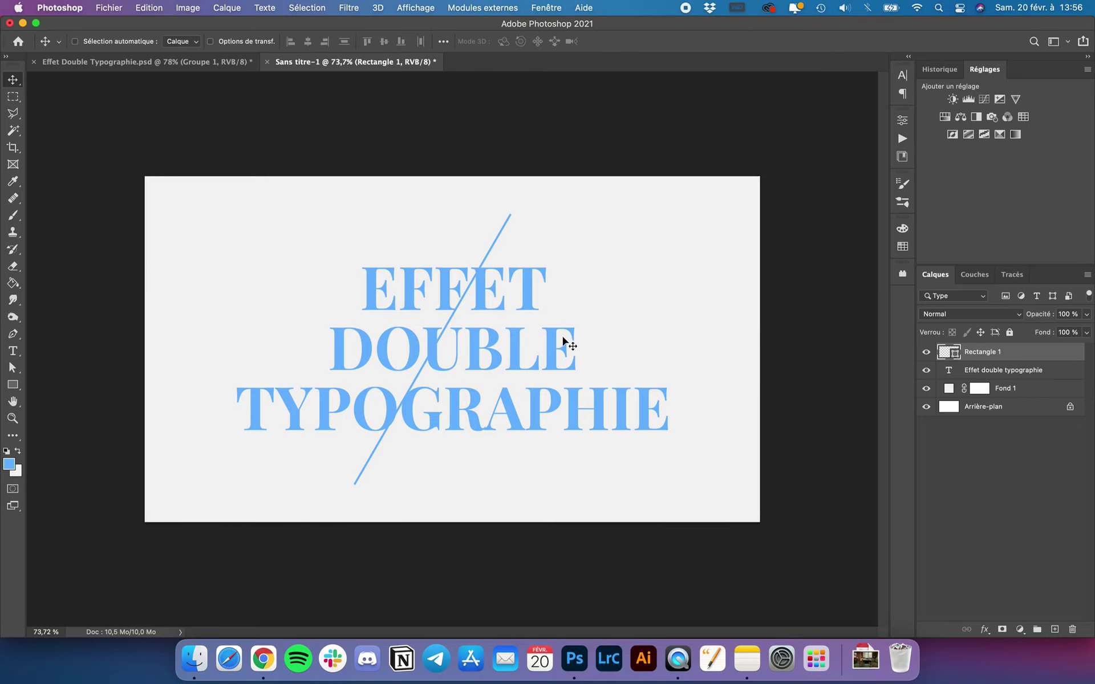
pyautogui.press('Right')
pyautogui.press('Right')
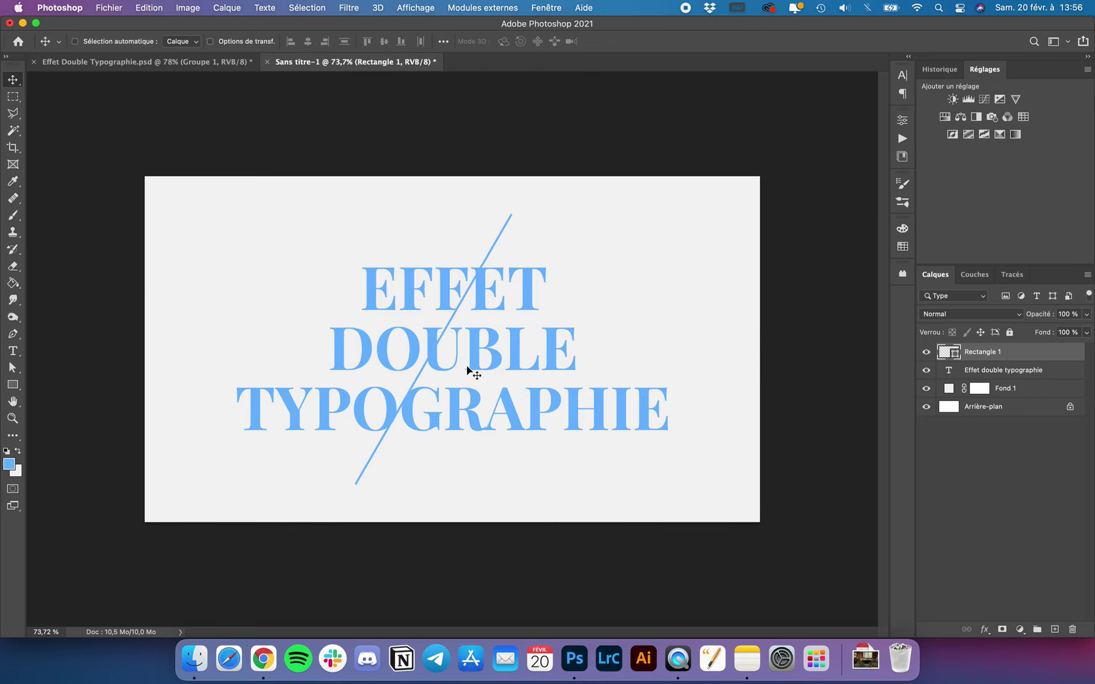
pyautogui.press('Right')
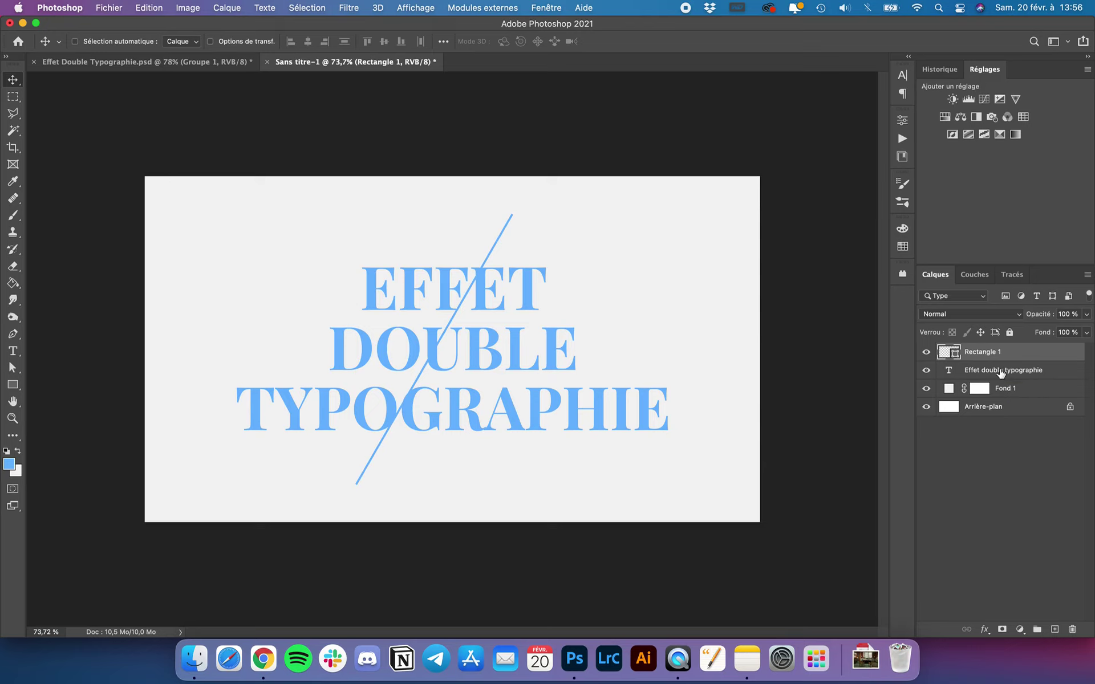
# Select the title text layer, choose the Polygonal Lasso, and zoom in on the title
pyautogui.click(989, 372)
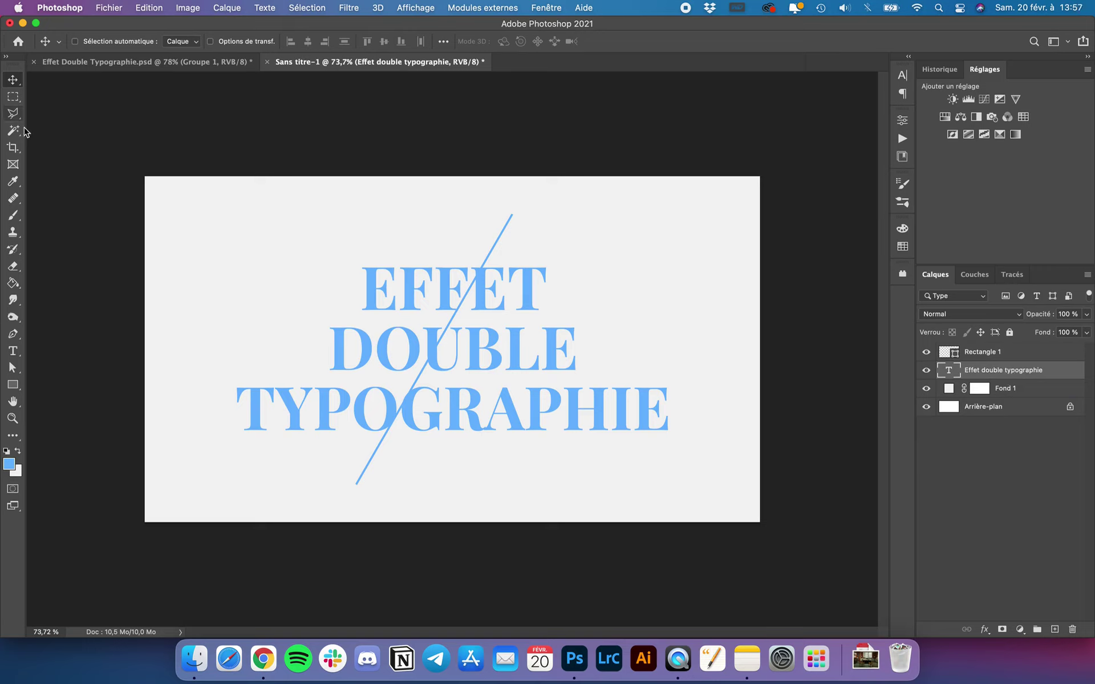
pyautogui.click(13, 113)
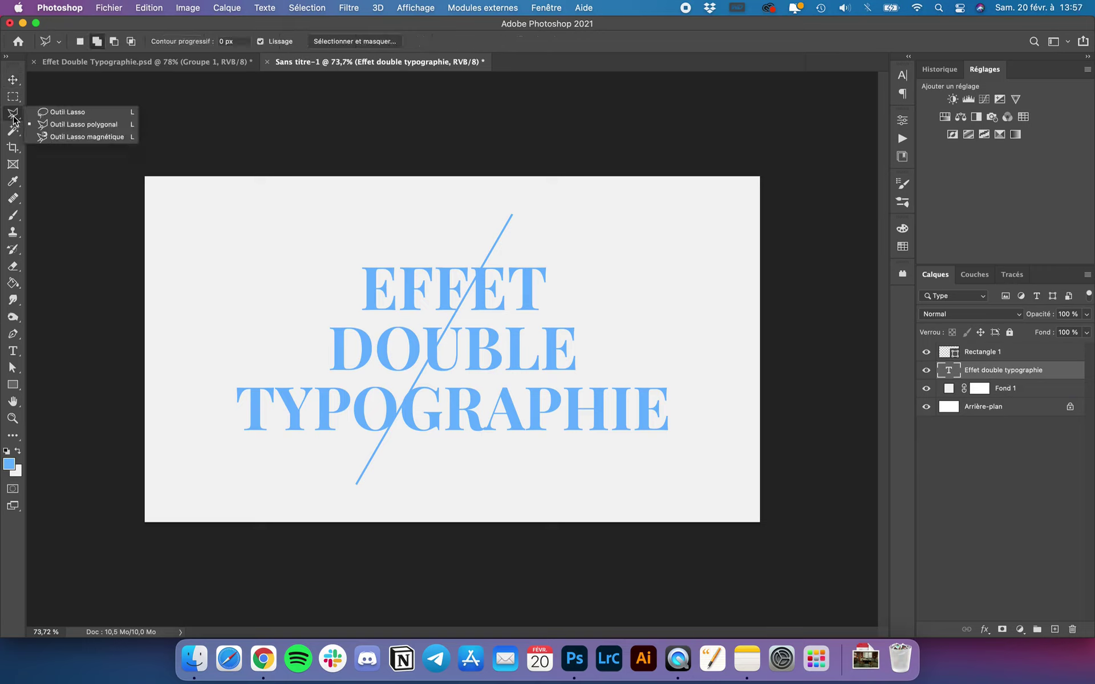
pyautogui.click(75, 122)
pyautogui.press('super+plus')
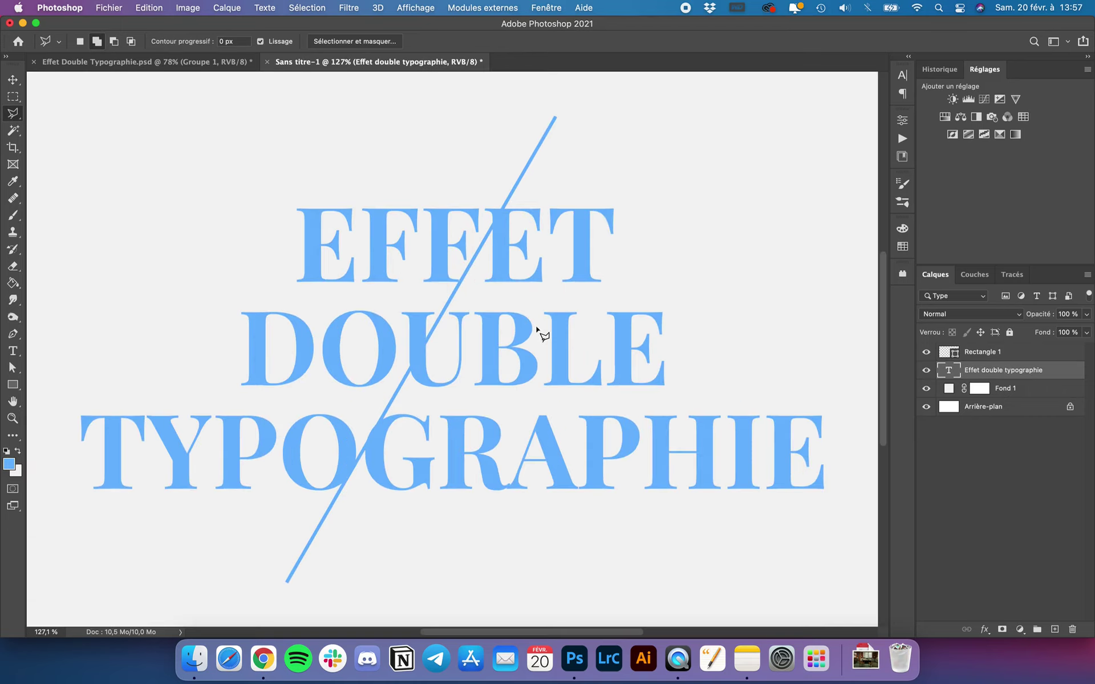
pyautogui.scroll(5, 513, 233)
pyautogui.scroll(-1, 556, 83)
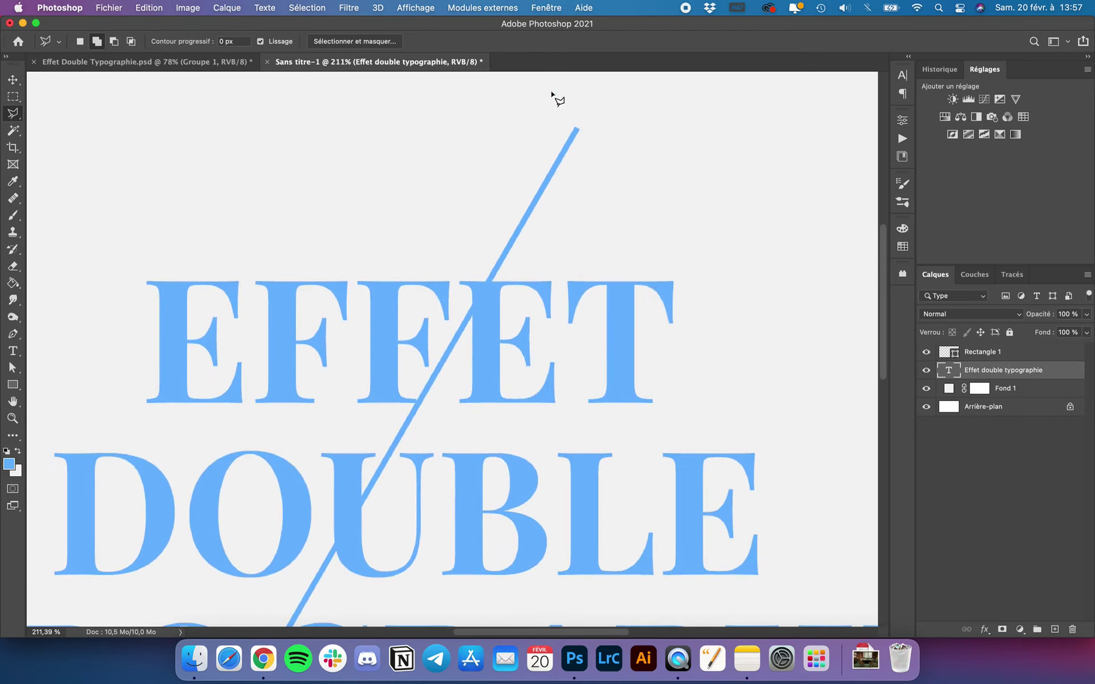
# Trace the selection edge along the blue line from its top end to below the canvas
pyautogui.click(576, 131)
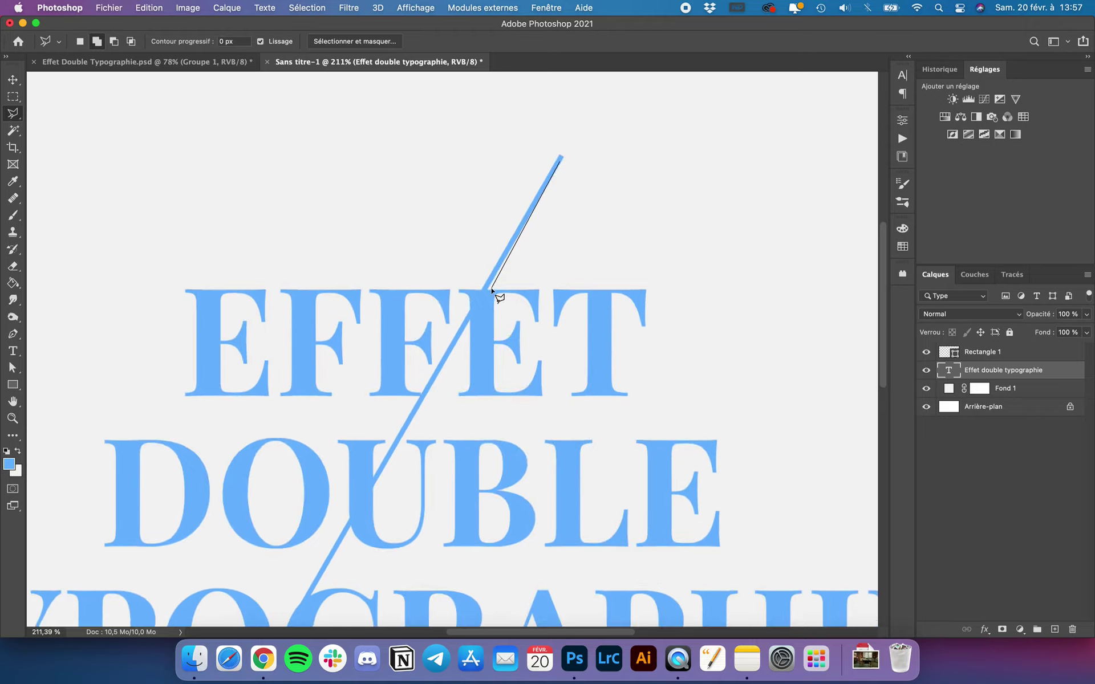
pyautogui.scroll(-10, 491, 290)
pyautogui.hscroll(-5, 492, 289)
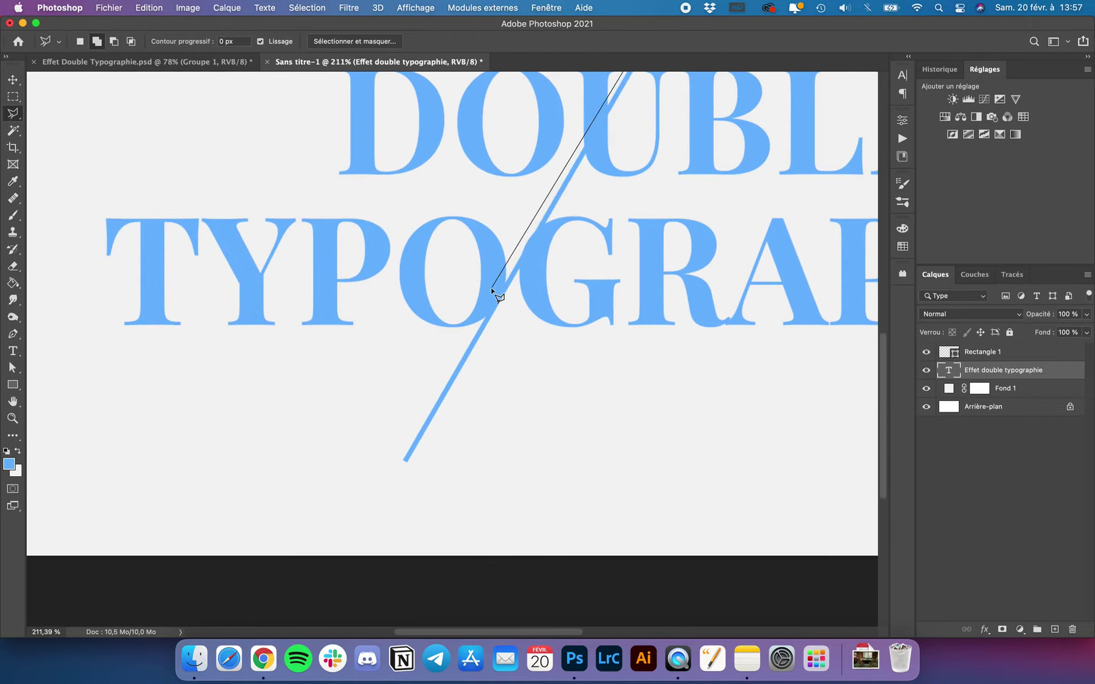
pyautogui.click(408, 459)
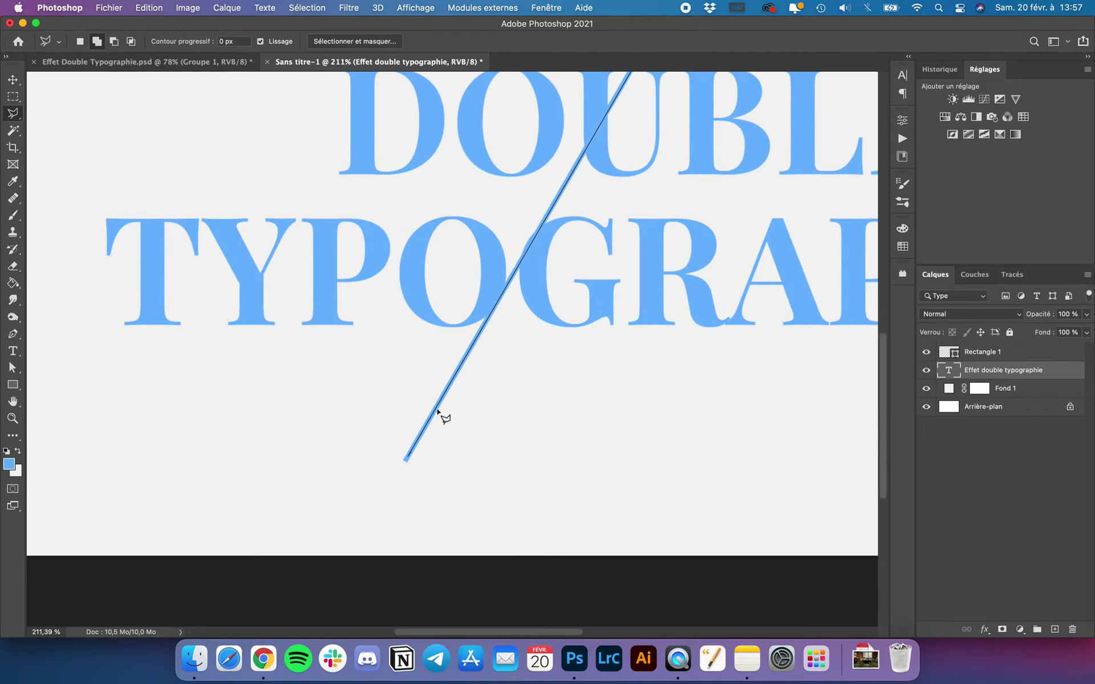
pyautogui.scroll(-3, 445, 348)
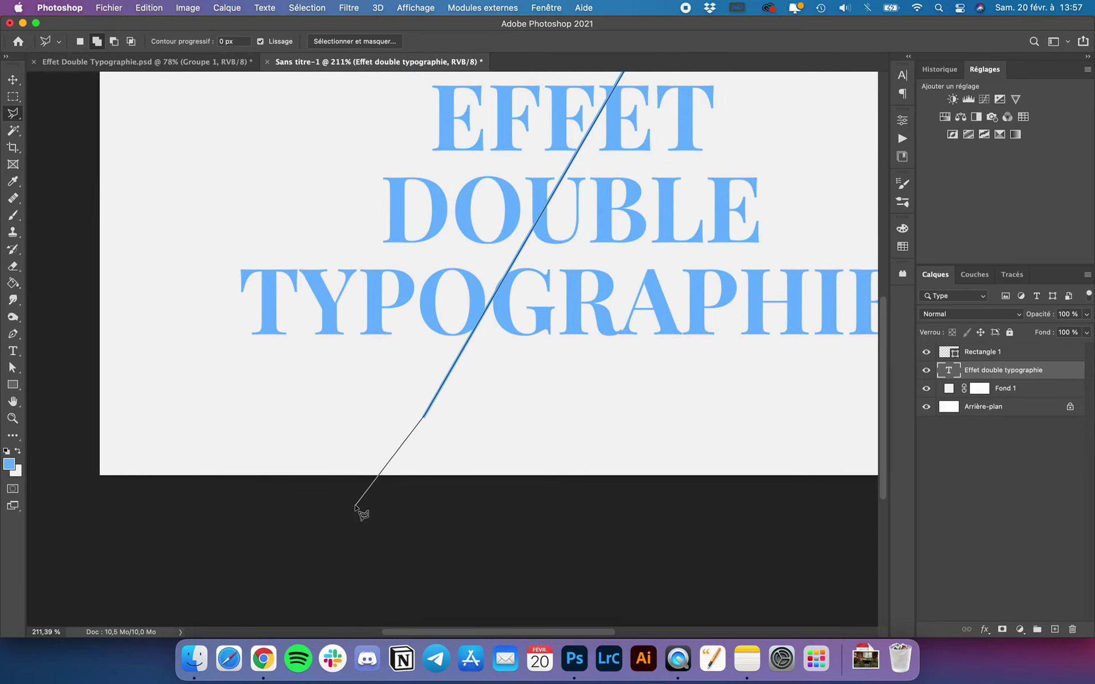
pyautogui.click(356, 507)
pyautogui.scroll(-2, 220, 509)
# Close the outline around the canvas's left side into a selection
pyautogui.click(115, 535)
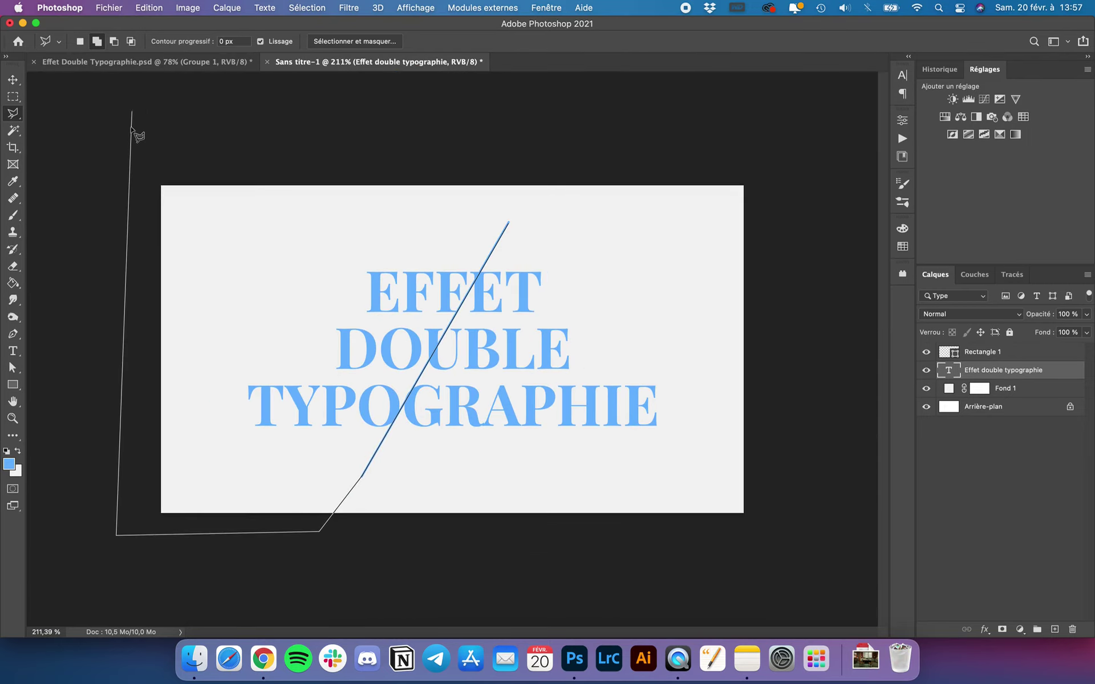
pyautogui.click(131, 135)
pyautogui.click(478, 124)
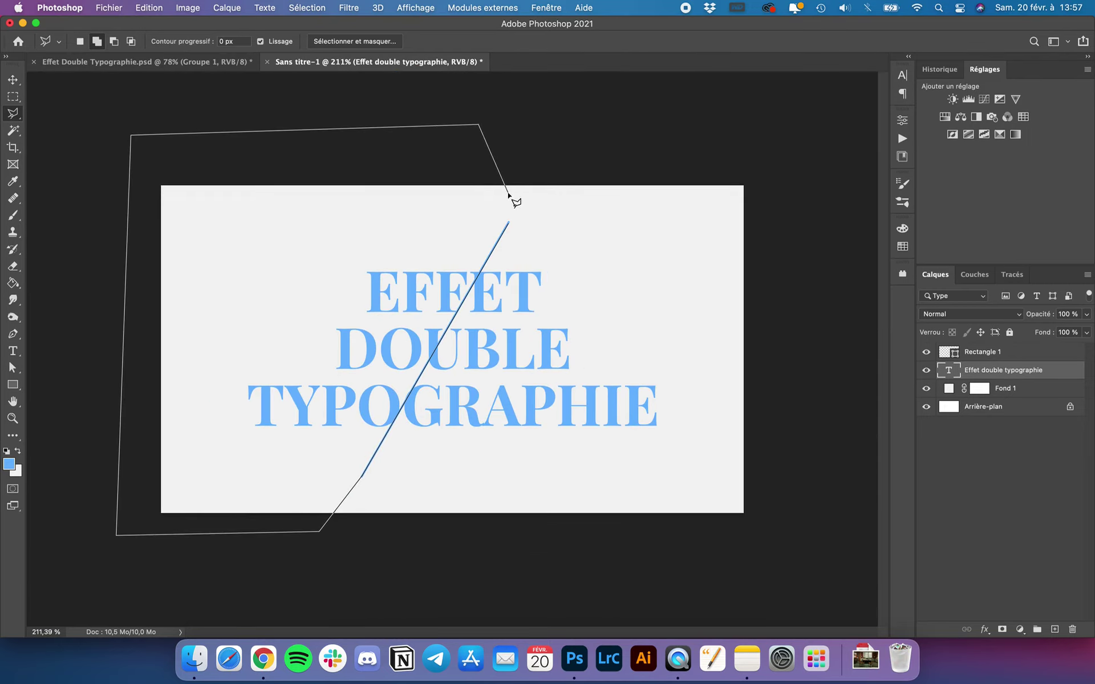
pyautogui.doubleClick(510, 194)
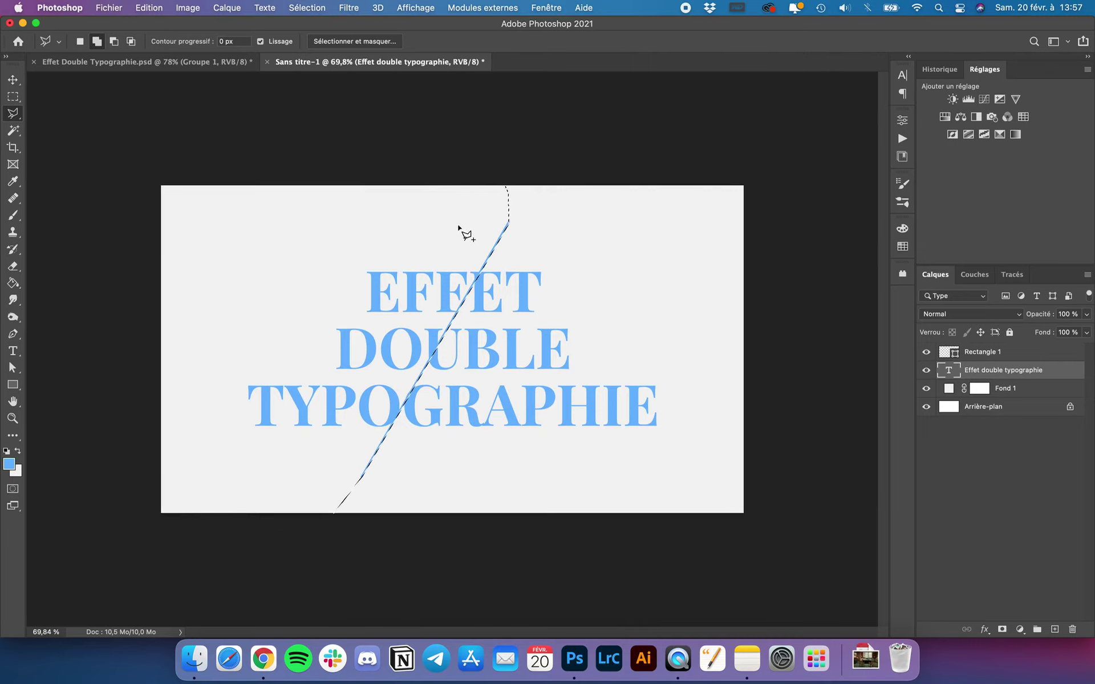
pyautogui.scroll(-1, 320, 318)
pyautogui.scroll(1, 333, 311)
pyautogui.scroll(1, 339, 318)
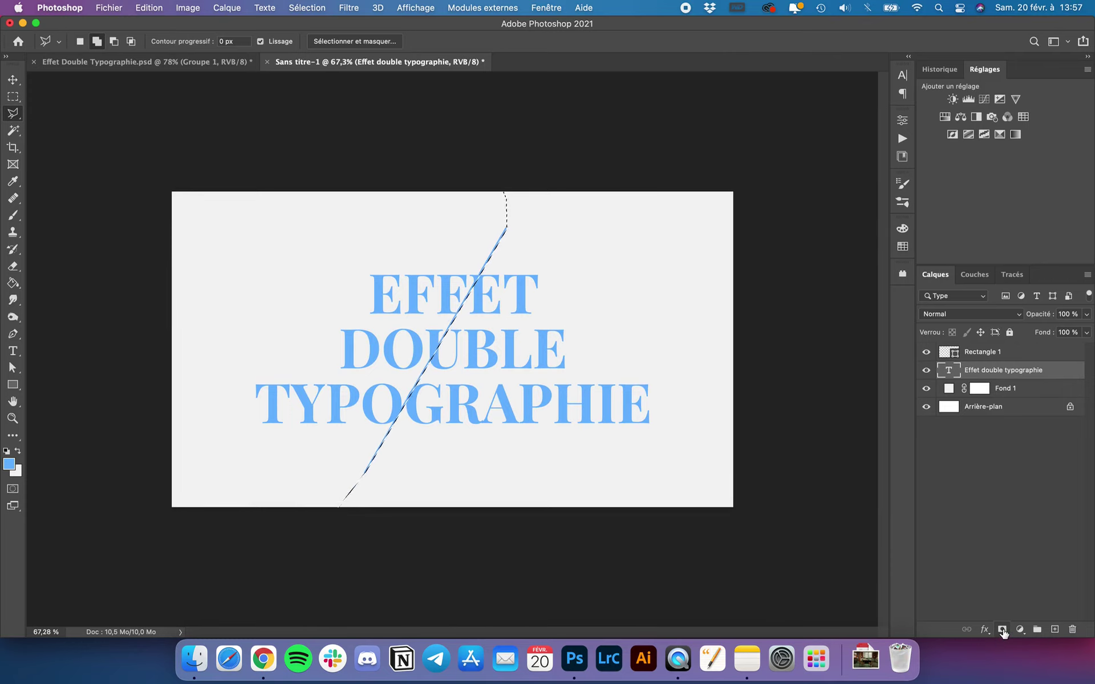
# Add a layer mask to the title layer hiding the lettering right of the blue line
pyautogui.click(1002, 631)
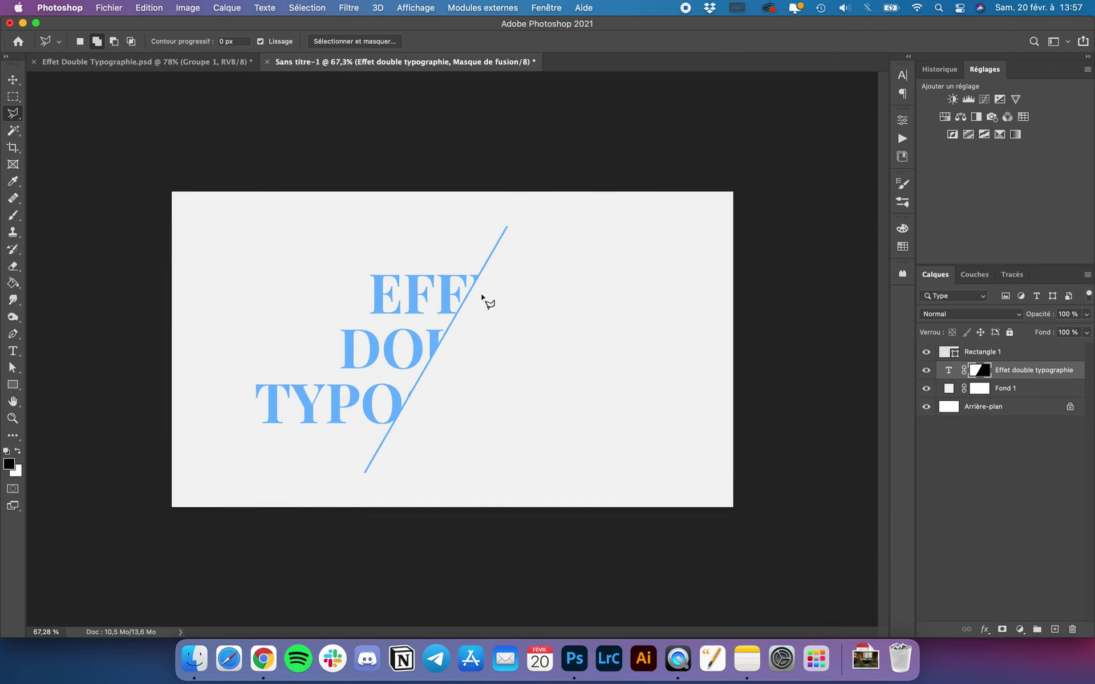
pyautogui.press('v')
pyautogui.scroll(3, 397, 485)
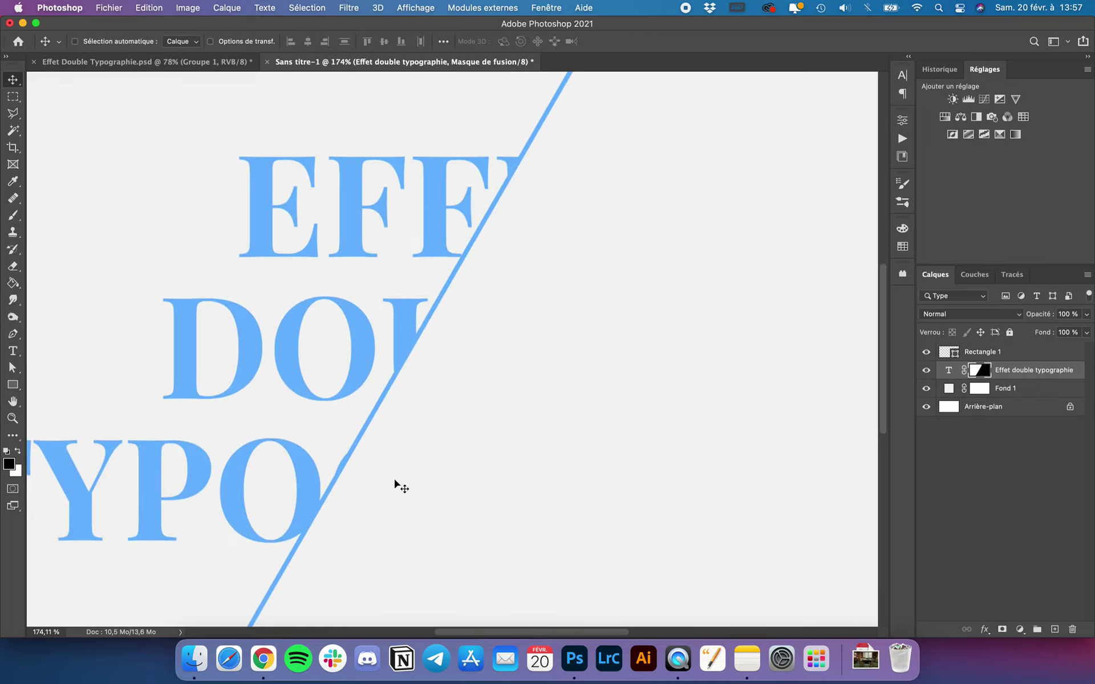
pyautogui.scroll(5, 397, 485)
pyautogui.scroll(3, 395, 482)
pyautogui.scroll(3, 386, 440)
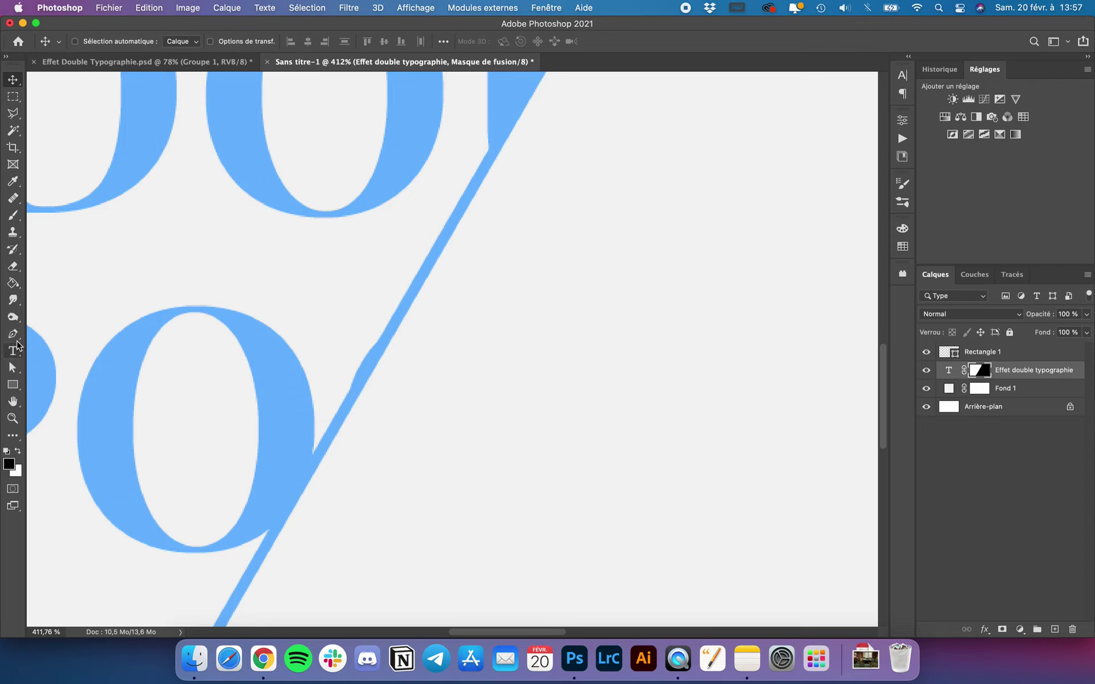
# Brush black on the mask to paint out the bulge where a letter meets the line
pyautogui.click(14, 219)
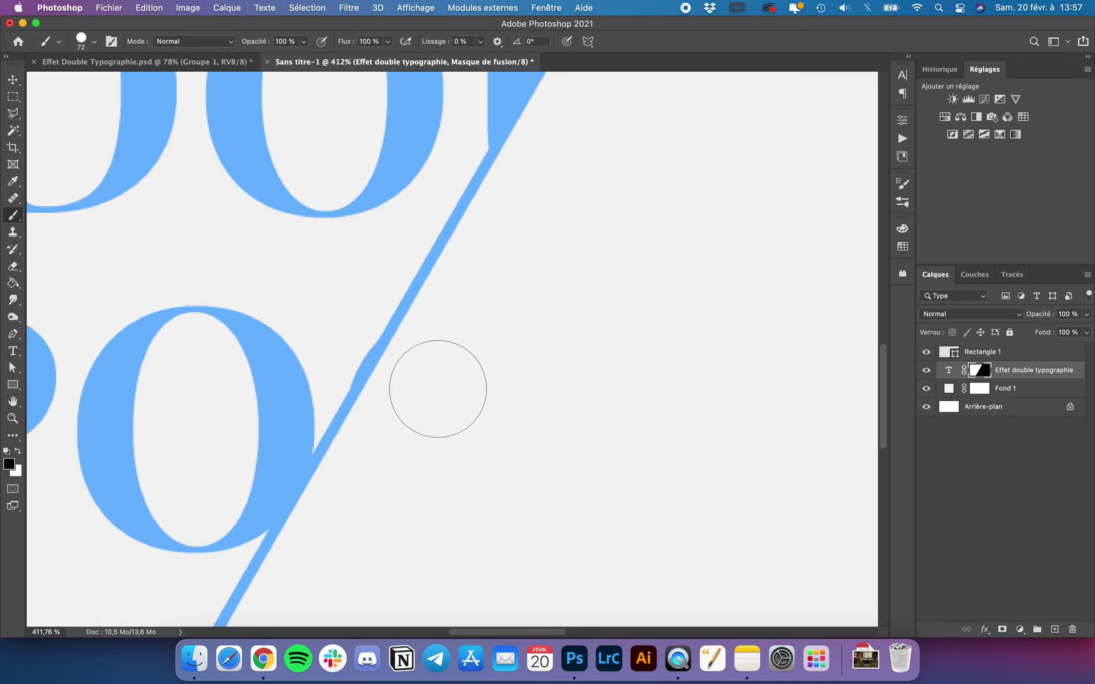
pyautogui.click(381, 368)
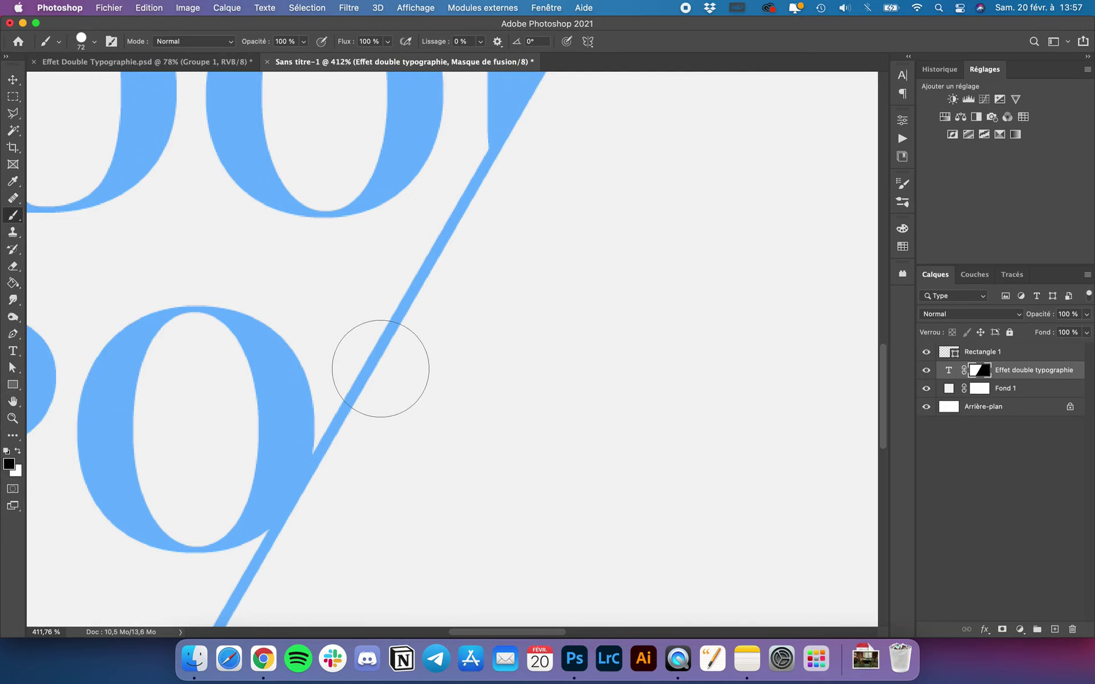
pyautogui.scroll(-5, 371, 391)
pyautogui.scroll(5, 371, 384)
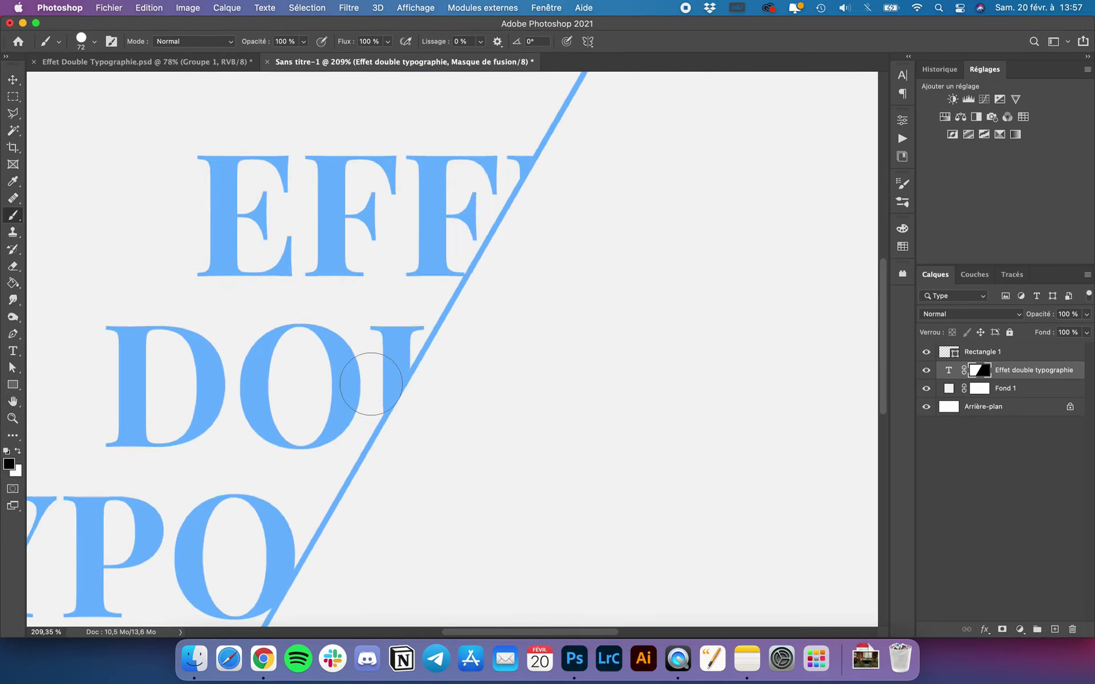
pyautogui.scroll(-2, 368, 380)
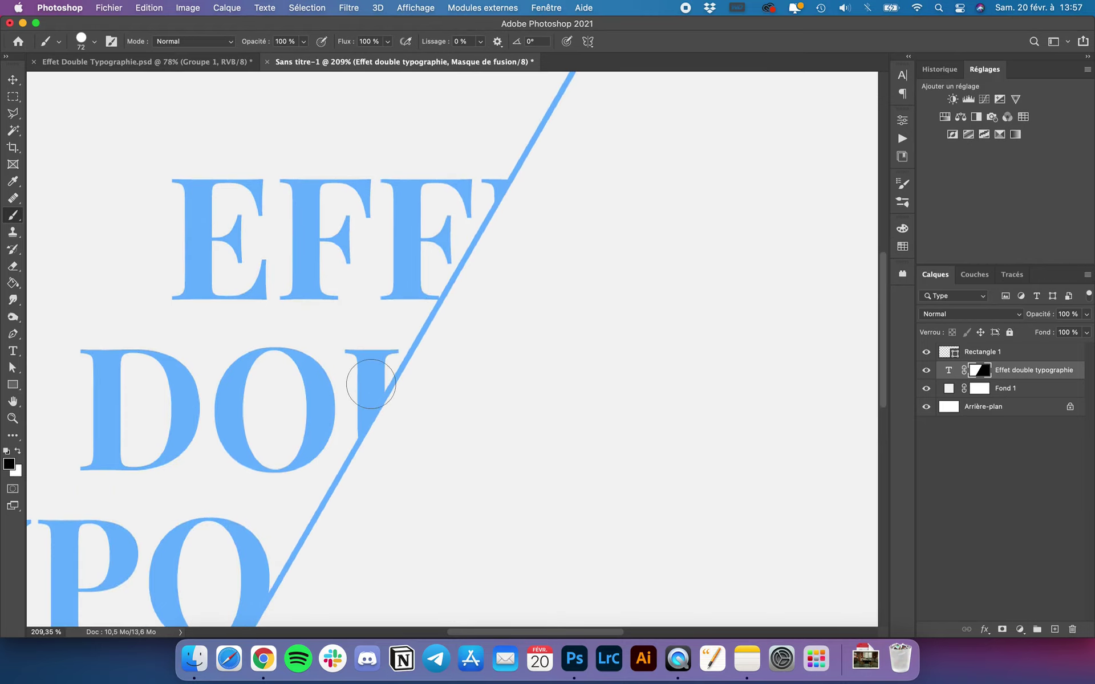
pyautogui.scroll(-3, 377, 394)
pyautogui.scroll(-2, 399, 434)
pyautogui.press('v')
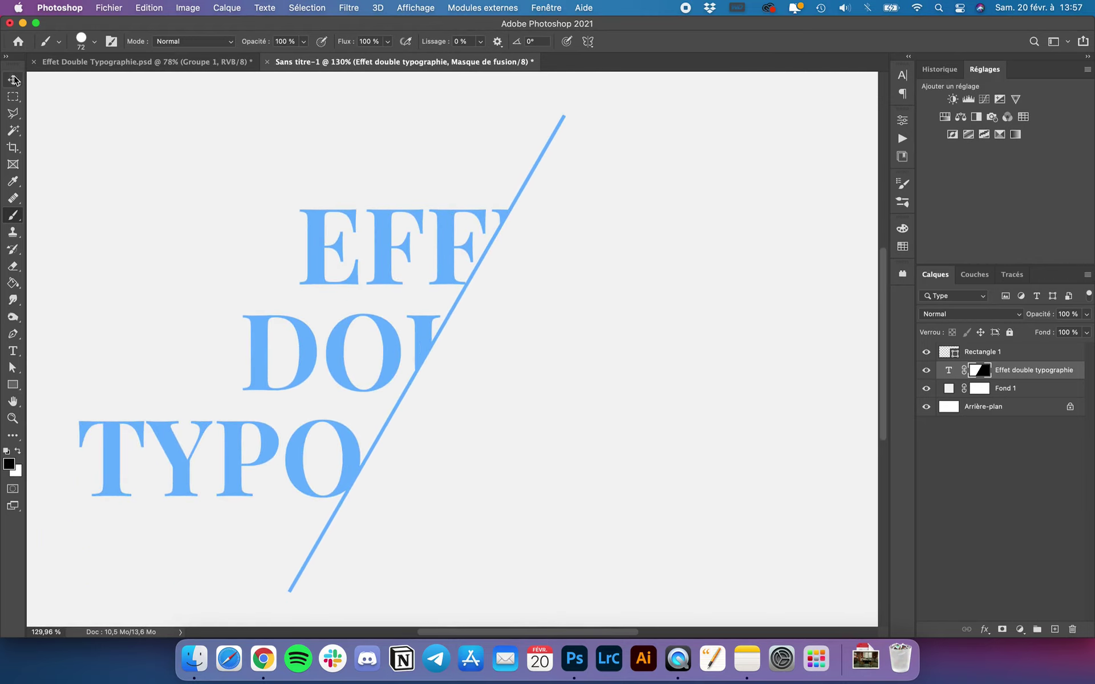
pyautogui.scroll(-2, 425, 281)
pyautogui.scroll(-2, 425, 284)
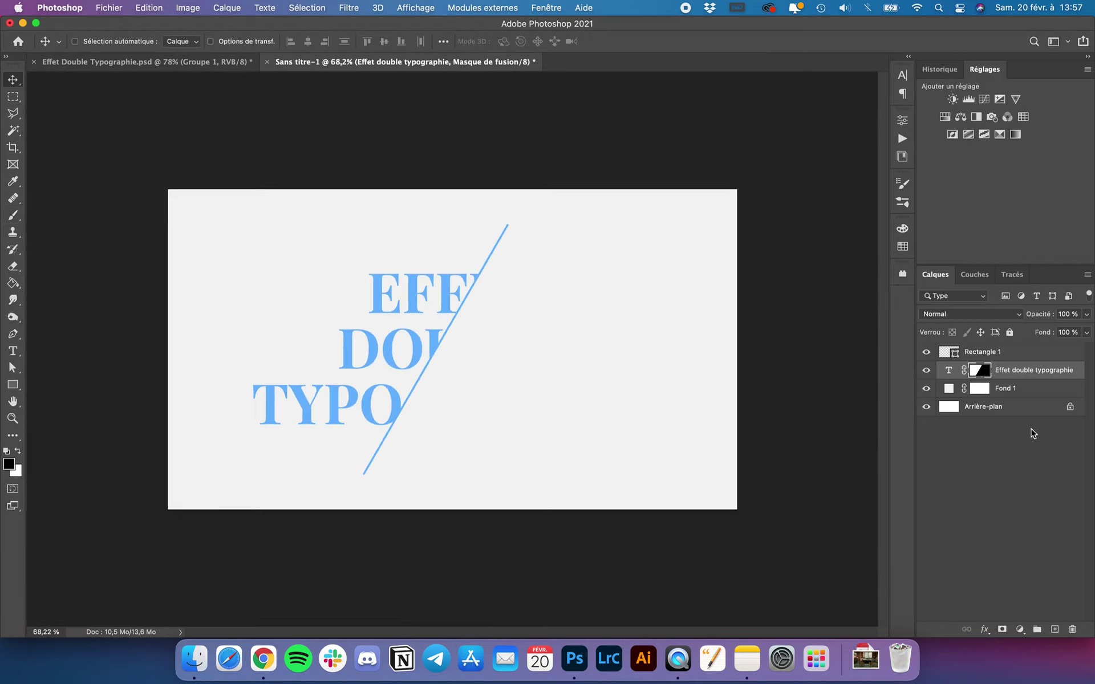
# Type EFFET as a new text layer and drag it just right of the diagonal line
pyautogui.press('t')
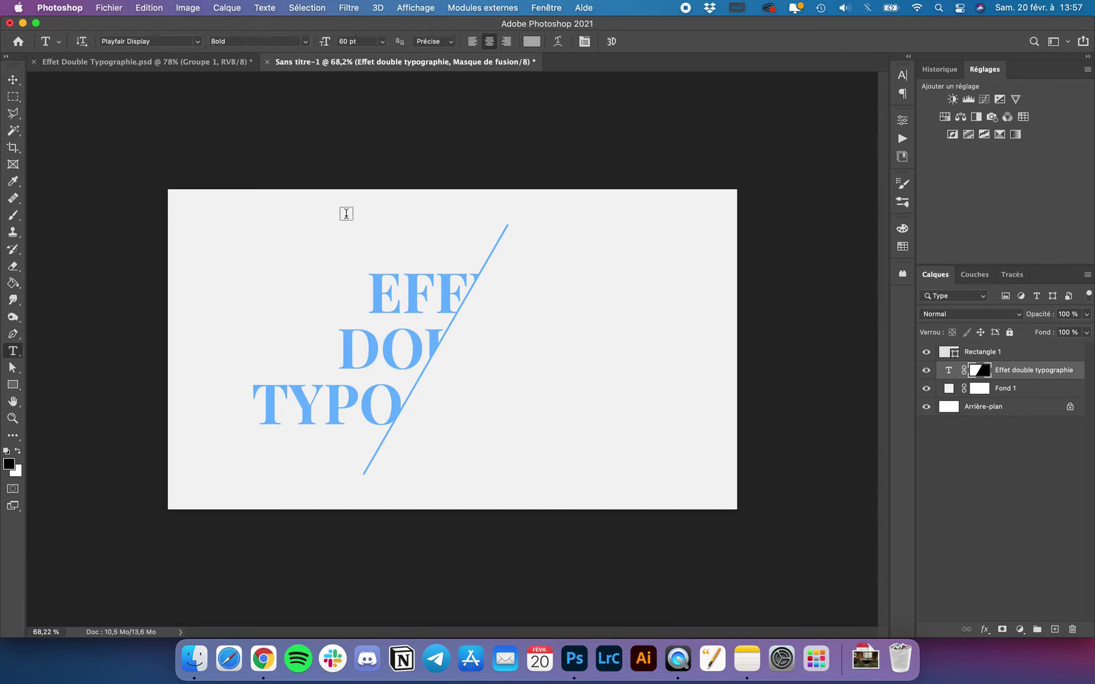
pyautogui.click(287, 209)
pyautogui.write('E')
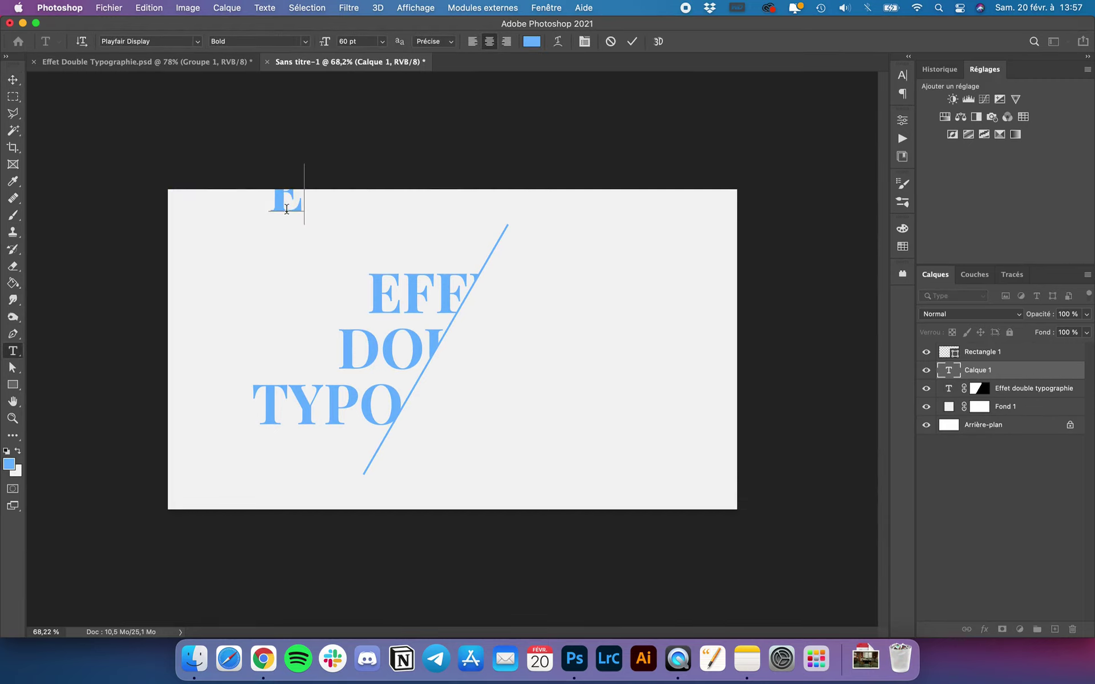
pyautogui.write('FFET')
pyautogui.click(12, 79)
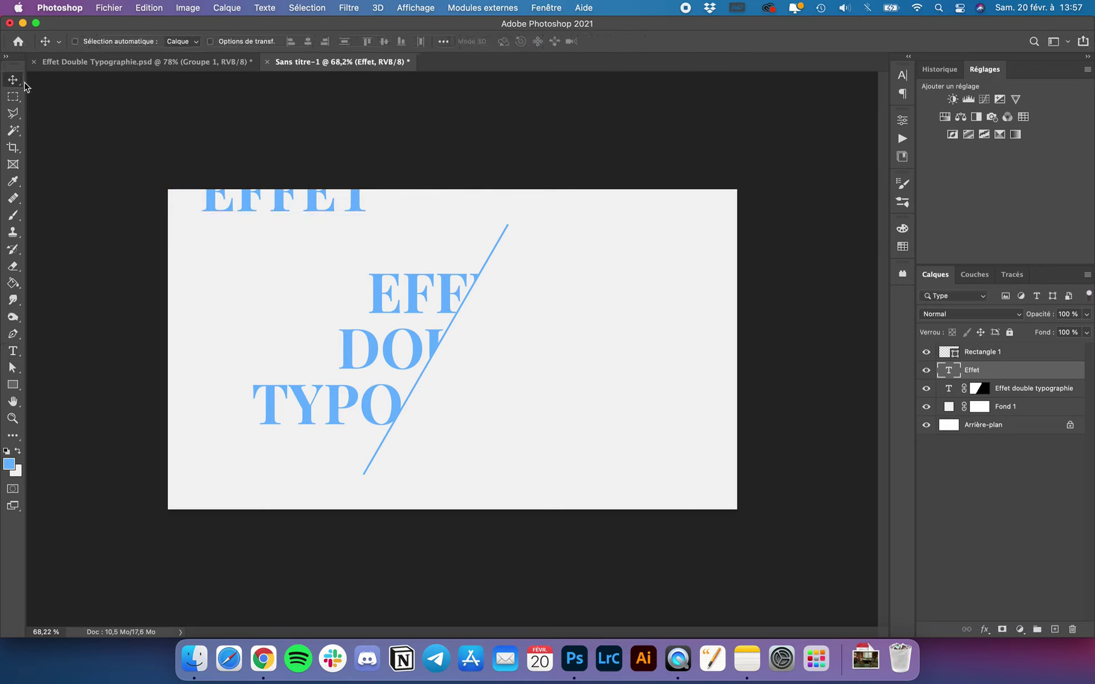
pyautogui.moveTo(301, 210)
pyautogui.mouseDown()
pyautogui.moveTo(564, 320)
pyautogui.moveTo(552, 339)
pyautogui.mouseUp()
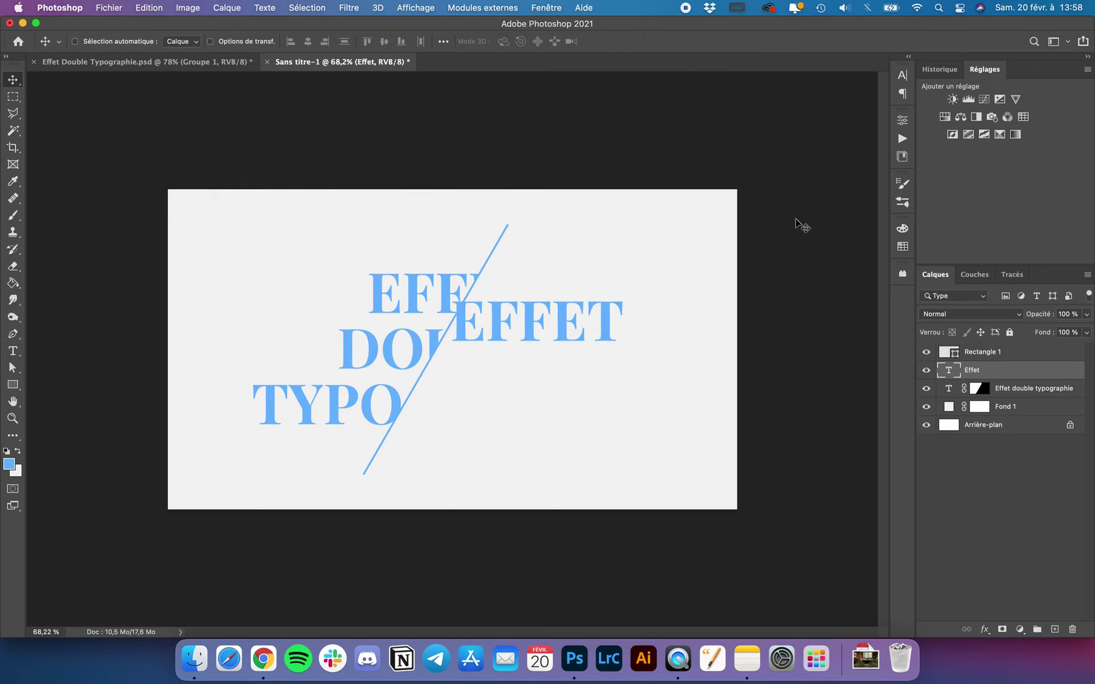
# Set the new text to ChunkFive Roman at 80 pt with All Caps turned off
pyautogui.click(906, 77)
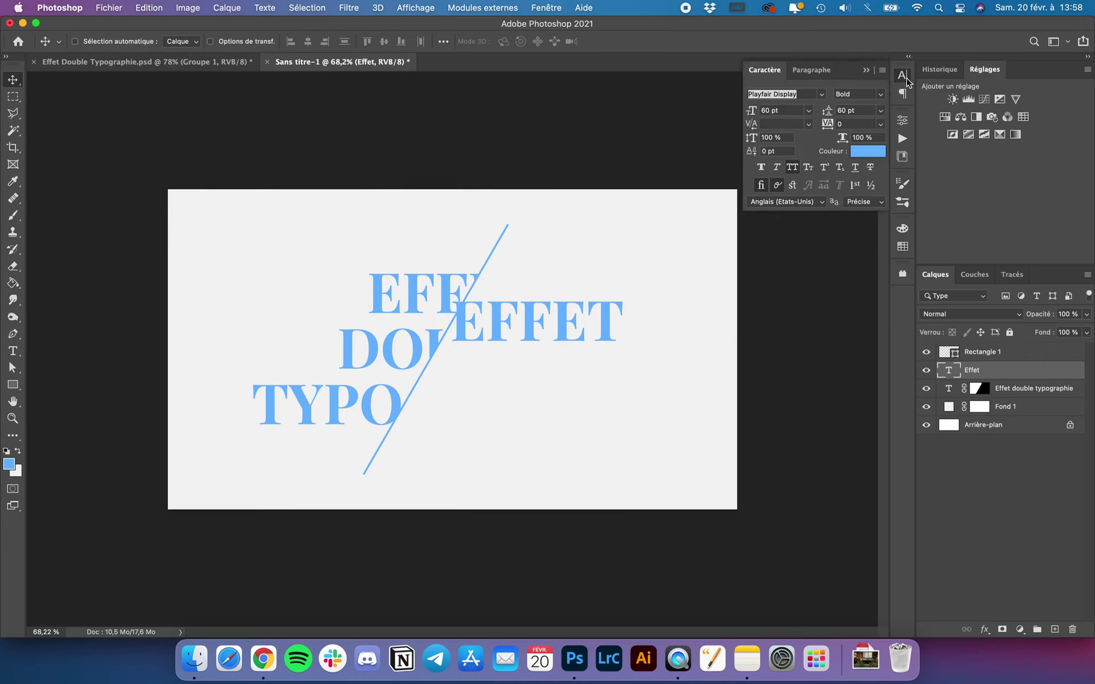
pyautogui.doubleClick(794, 94)
pyautogui.press('super+a')
pyautogui.write('chu')
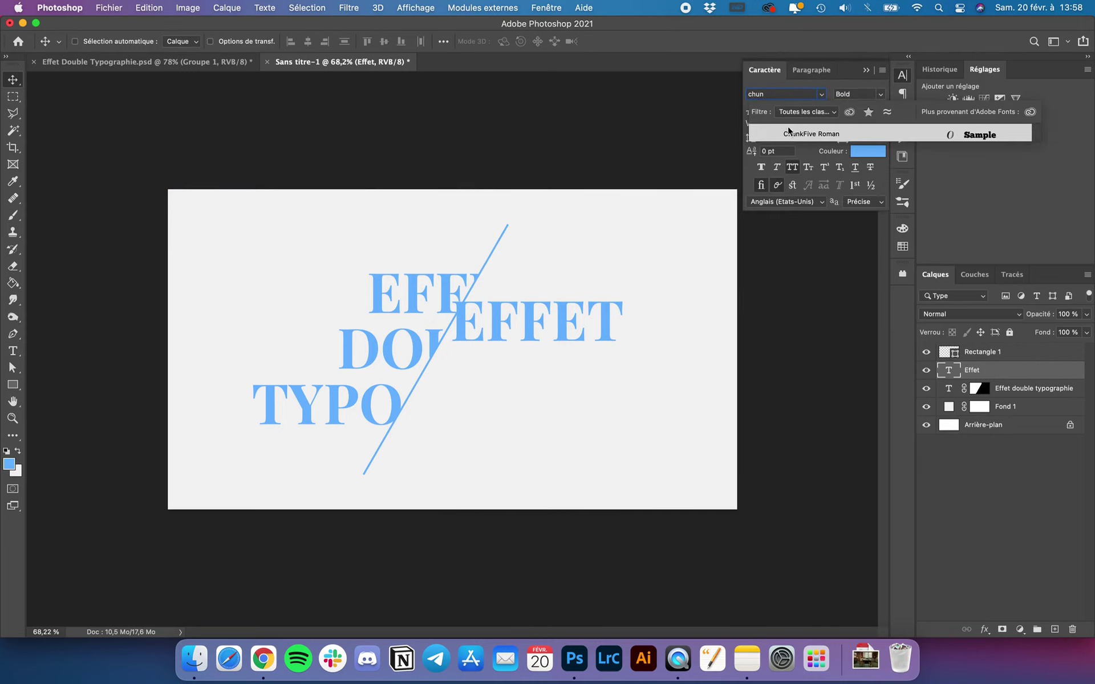
pyautogui.click(789, 133)
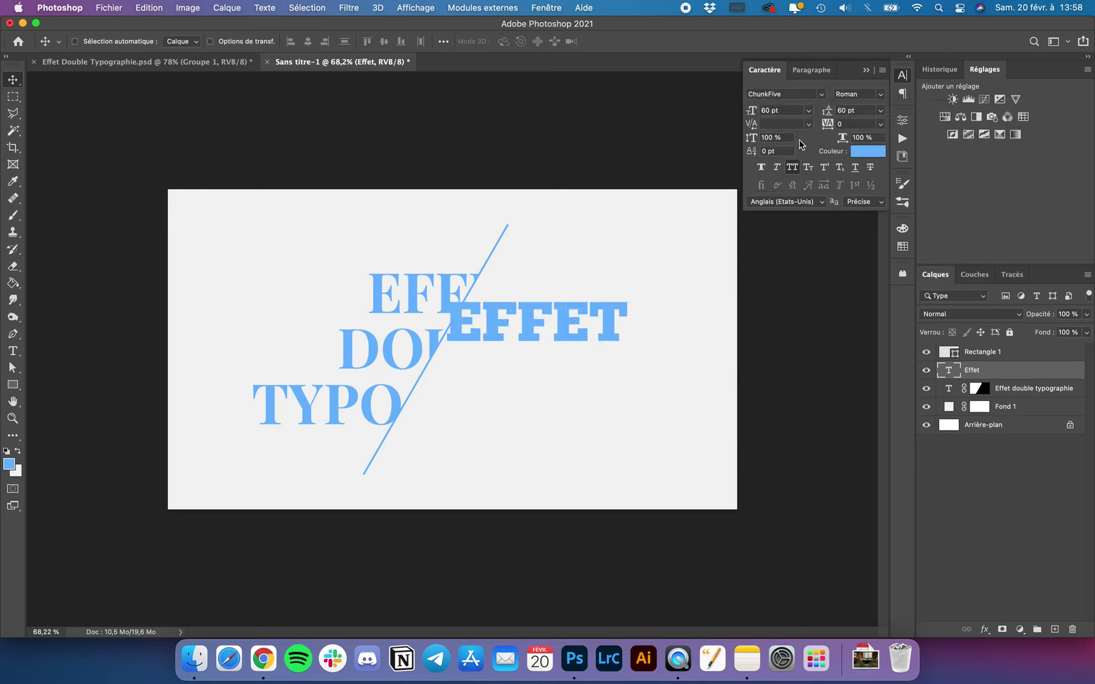
pyautogui.click(792, 167)
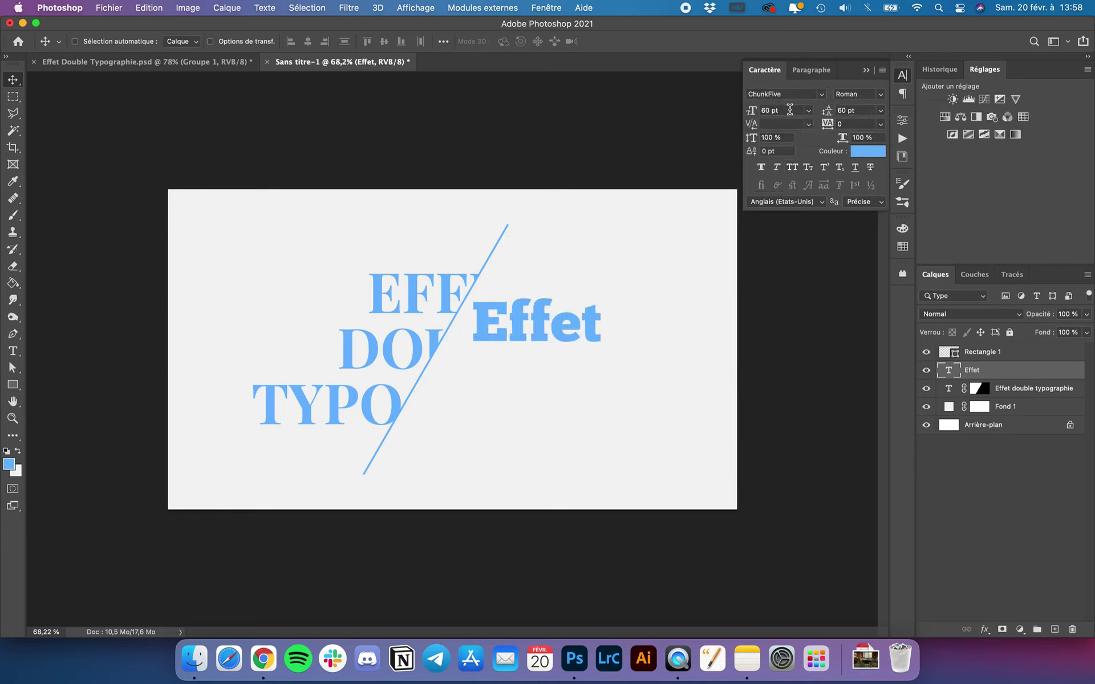
pyautogui.click(789, 110)
pyautogui.write('80')
pyautogui.press('Return')
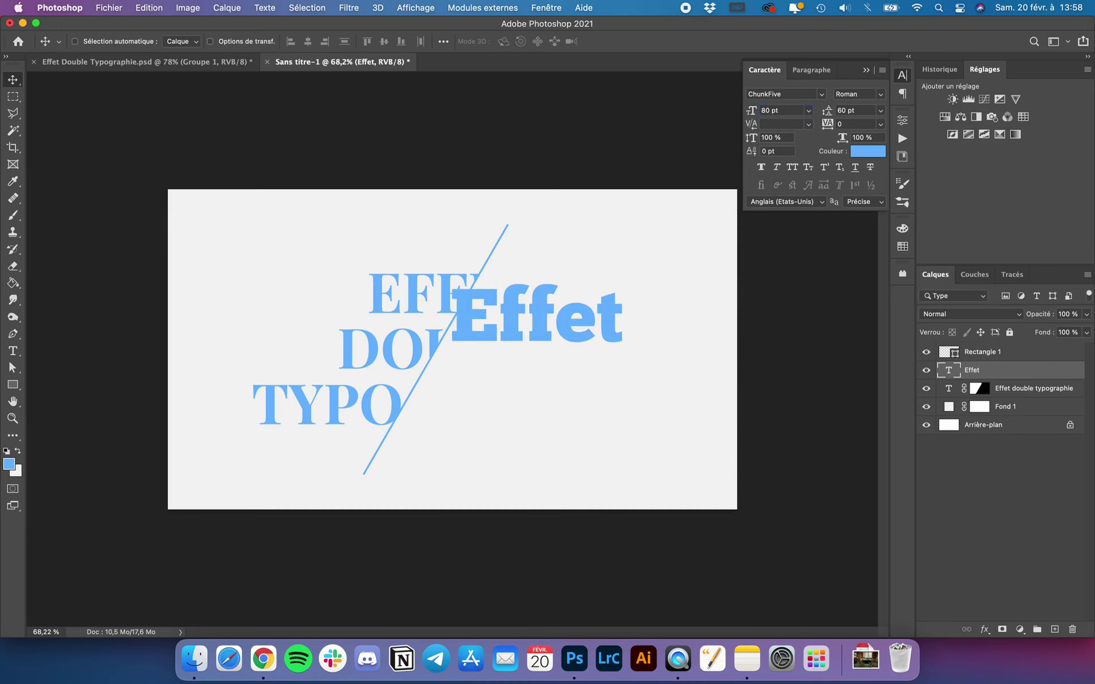
# Drag Effet up onto the top row, aligned exactly with the first E
pyautogui.scroll(2, 494, 342)
pyautogui.moveTo(621, 307)
pyautogui.mouseDown()
pyautogui.moveTo(541, 291)
pyautogui.moveTo(496, 262)
pyautogui.mouseUp()
pyautogui.scroll(1, 495, 265)
pyautogui.scroll(3, 495, 268)
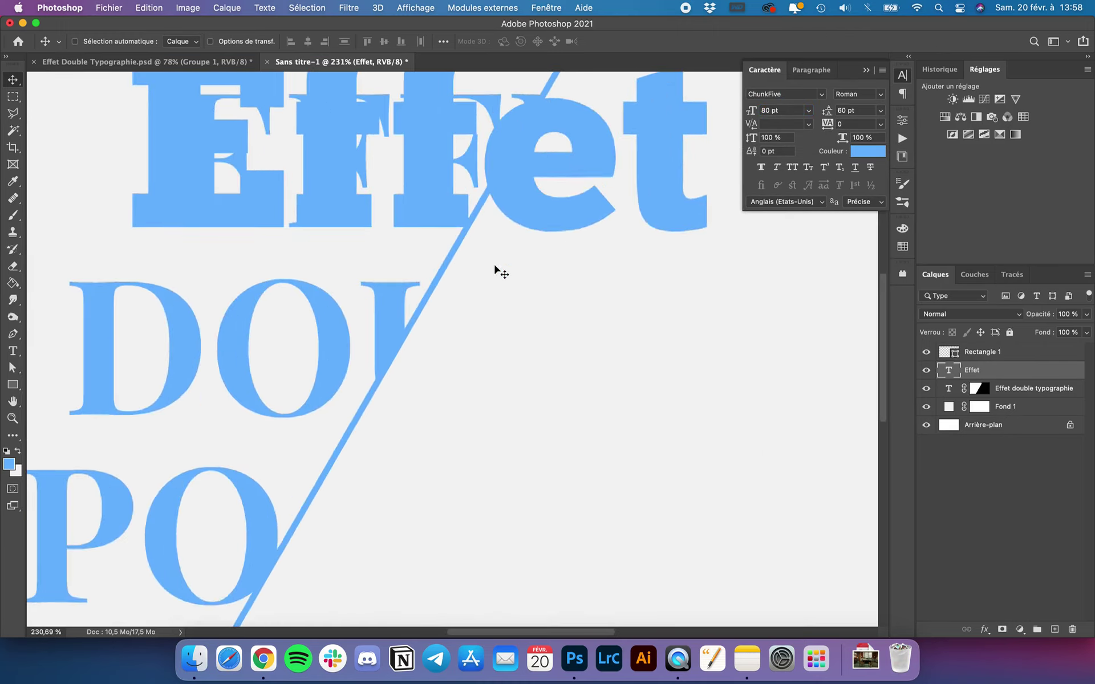
pyautogui.scroll(2, 499, 265)
pyautogui.moveTo(530, 205); pyautogui.dragTo(530, 203)
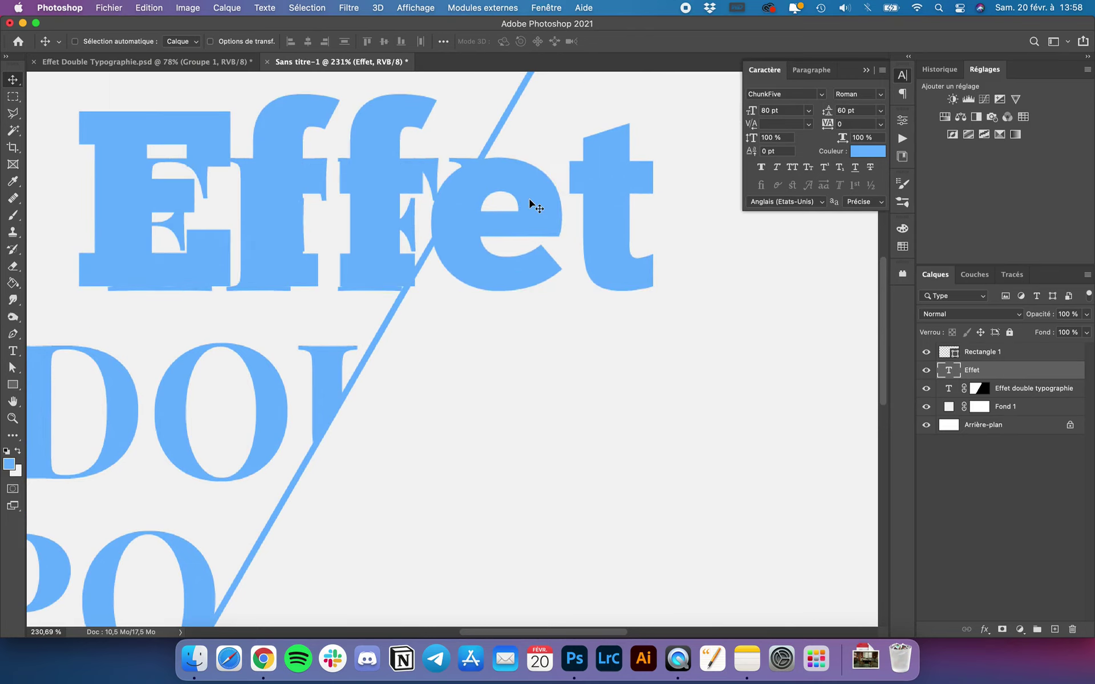
pyautogui.scroll(-2, 533, 205)
pyautogui.scroll(-1, 532, 191)
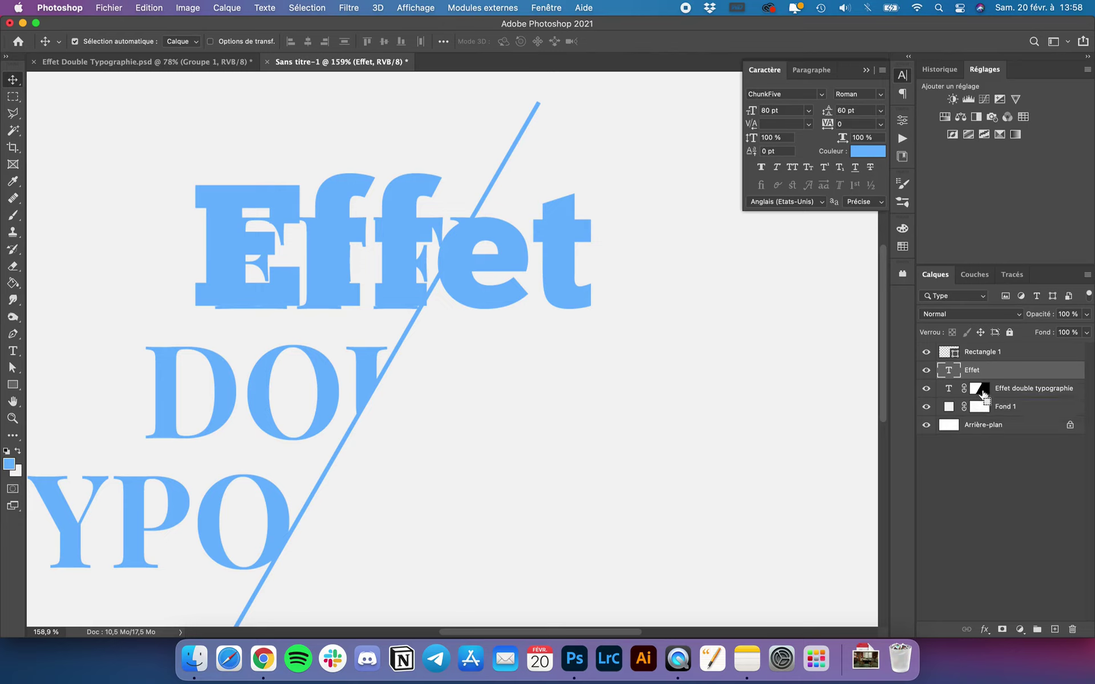
# Load the existing diagonal mask as a selection, add it as Effet's mask, and invert it
pyautogui.keyDown('super'); pyautogui.click(982, 394); pyautogui.keyUp('super')
pyautogui.keyDown('alt'); pyautogui.scroll(-3, 620, 420); pyautogui.keyUp('alt')
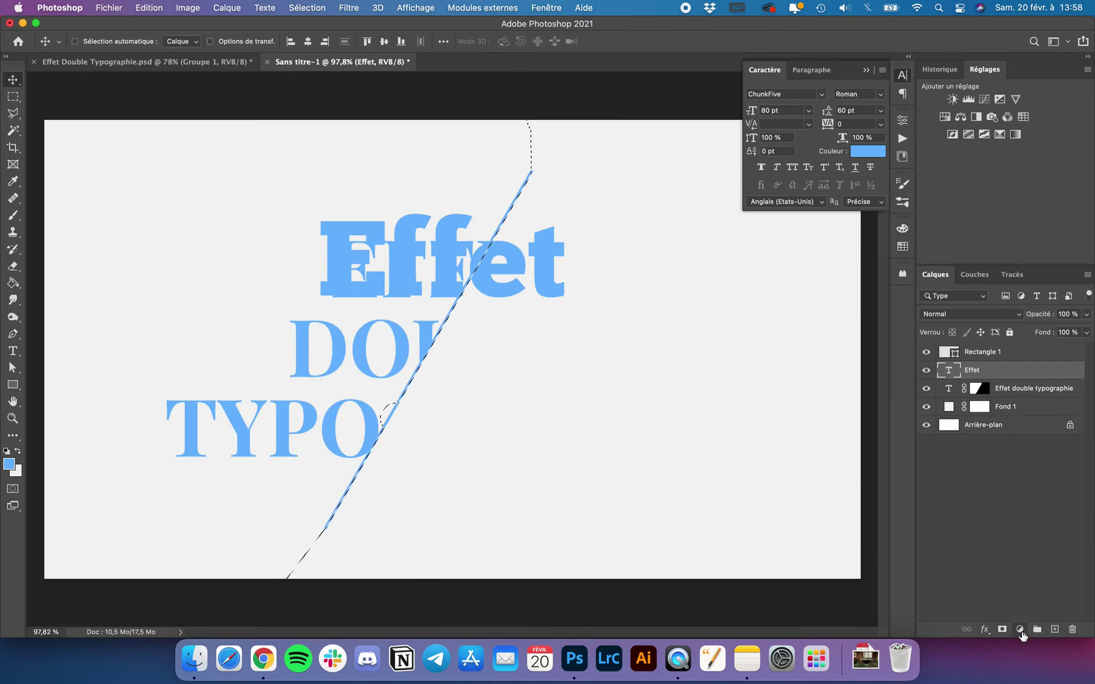
pyautogui.click(1004, 630)
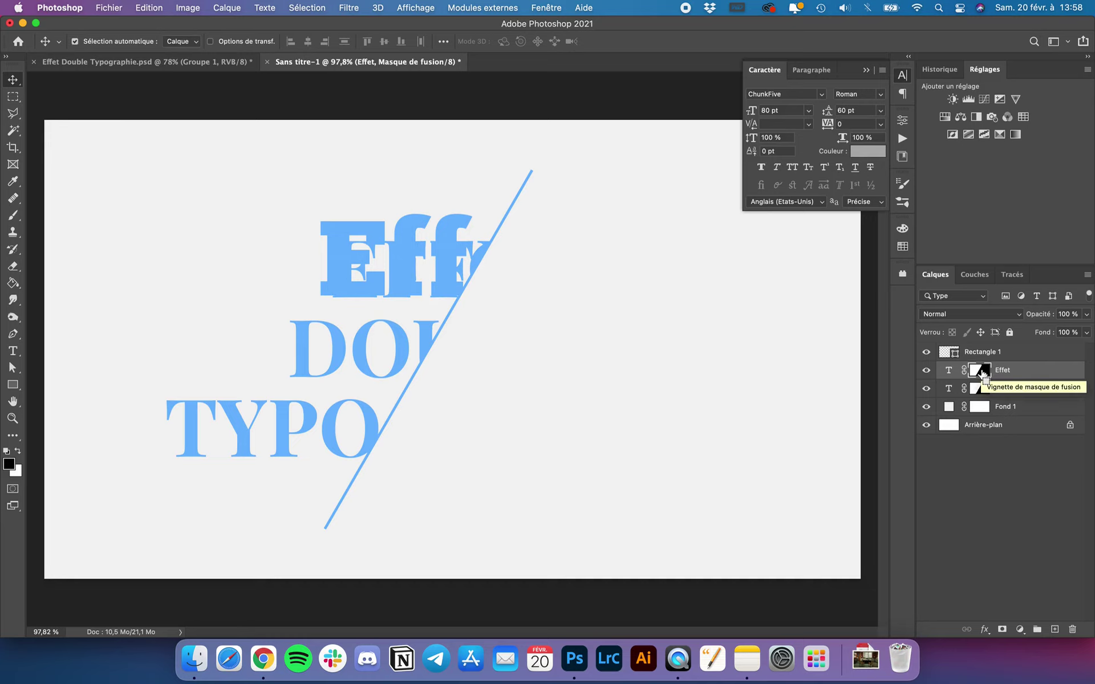
pyautogui.press('super+i')
# Try shifting the et letters, undo the move, and target the Effet text thumbnail
pyautogui.scroll(2, 665, 334)
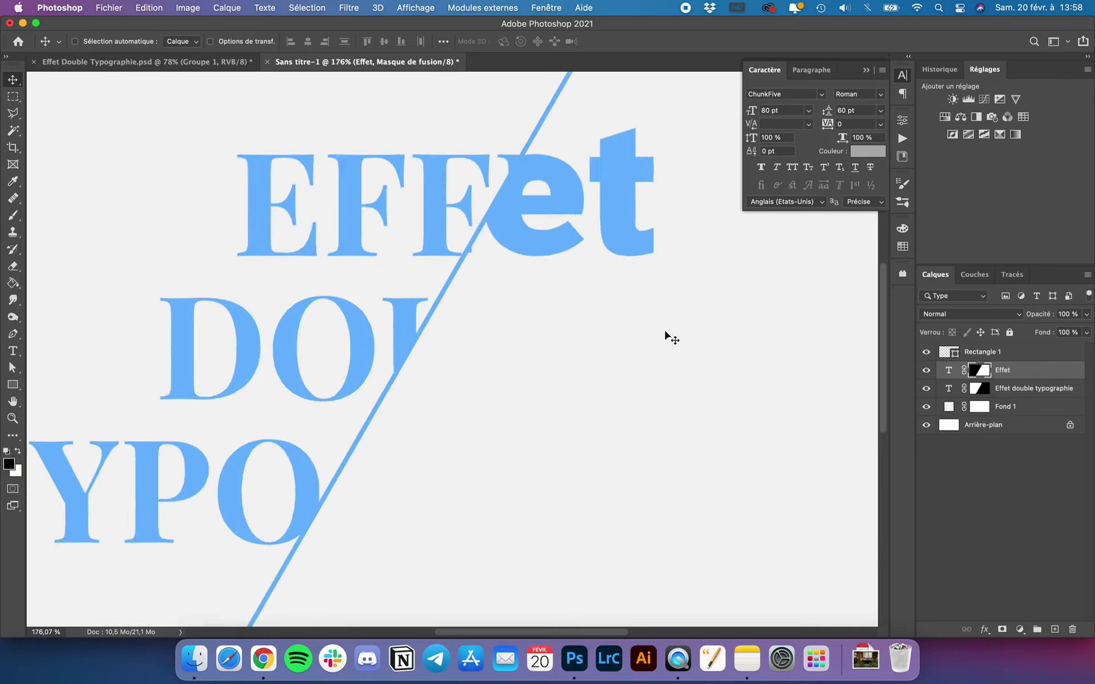
pyautogui.scroll(2, 665, 335)
pyautogui.scroll(2, 665, 334)
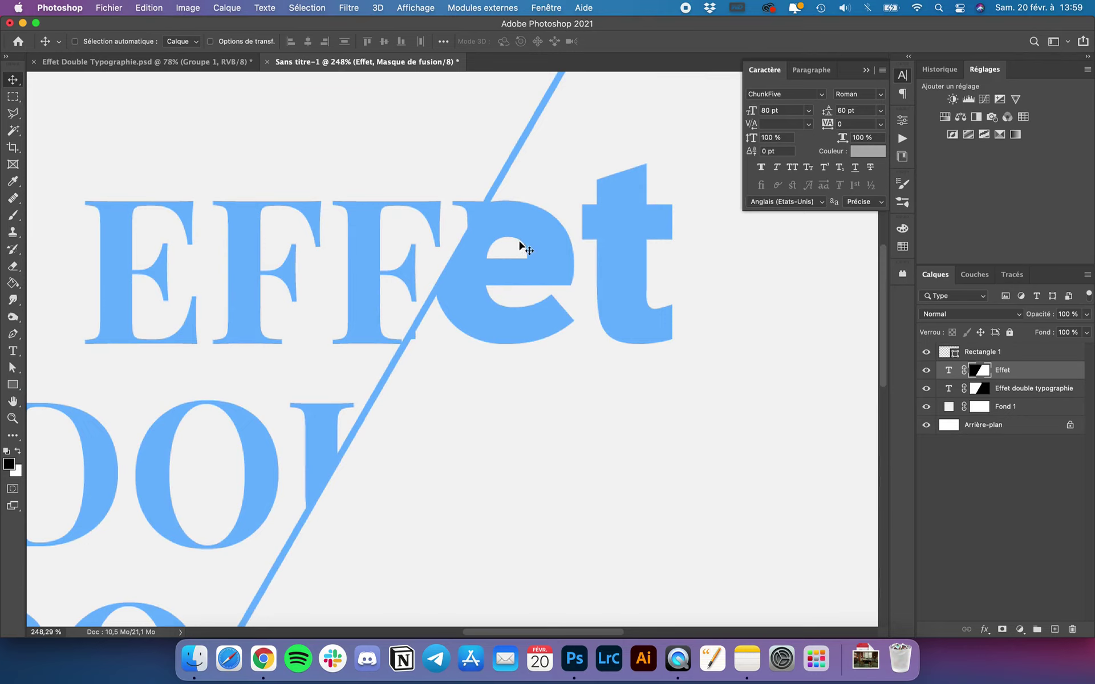
pyautogui.moveTo(522, 257)
pyautogui.mouseDown()
pyautogui.moveTo(572, 316)
pyautogui.moveTo(587, 280)
pyautogui.mouseUp()
pyautogui.press('super+z')
pyautogui.click(948, 371)
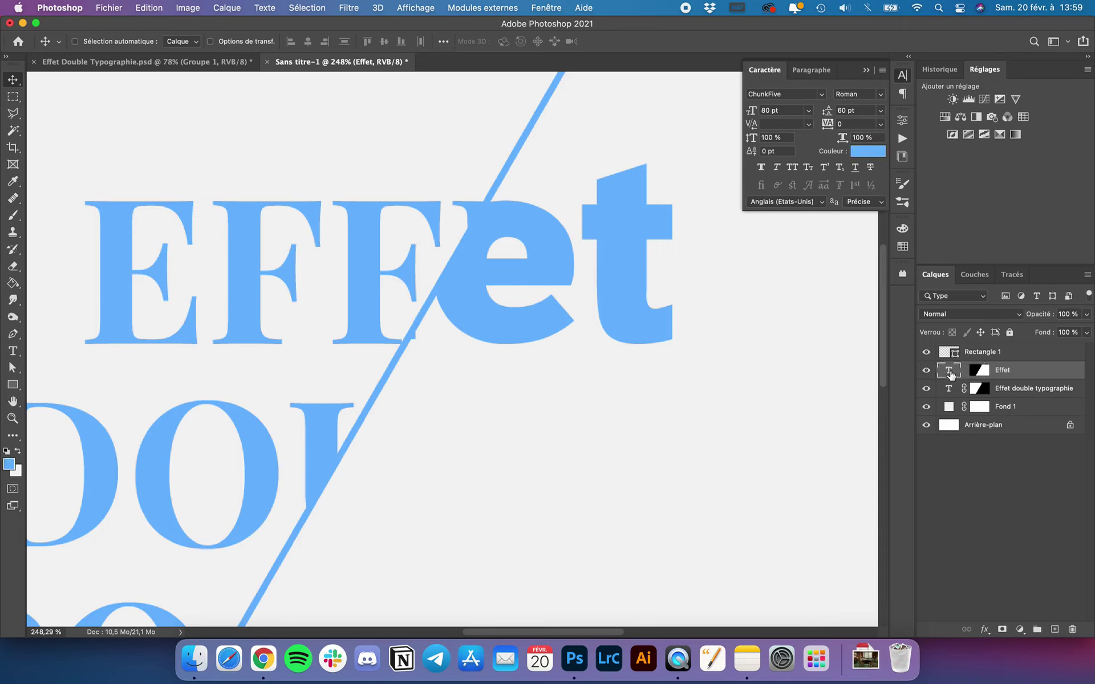
# Relink Effet's mask to its text and drag the et letters toward the serif baseline
pyautogui.click(983, 372)
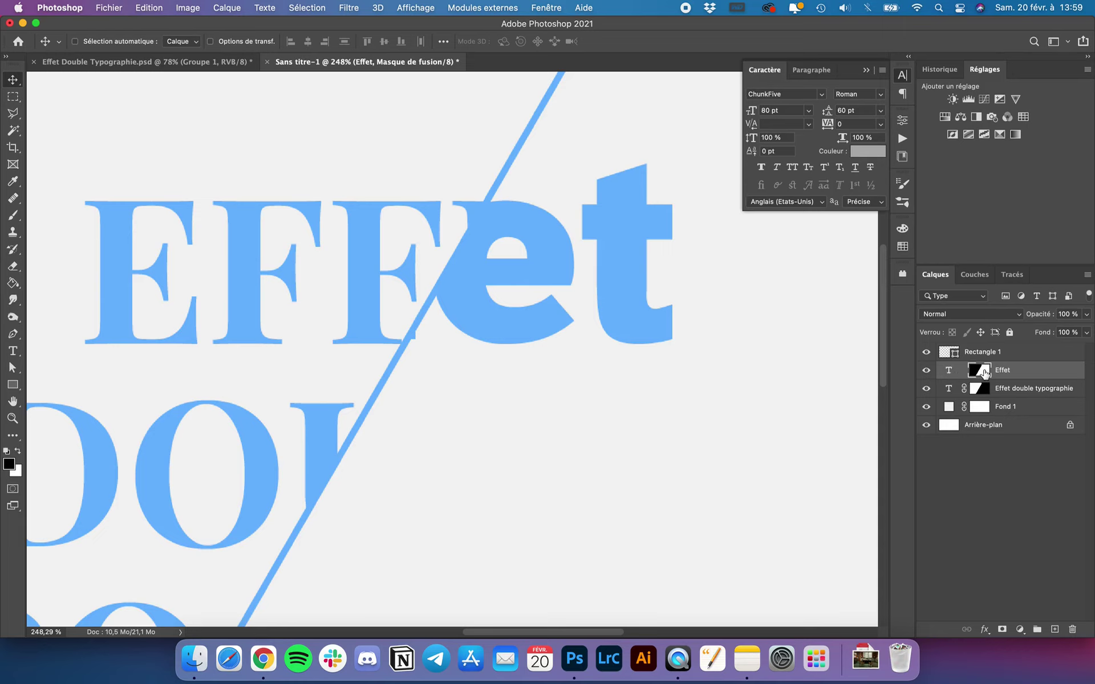
pyautogui.click(1043, 382)
pyautogui.click(1029, 376)
pyautogui.click(949, 371)
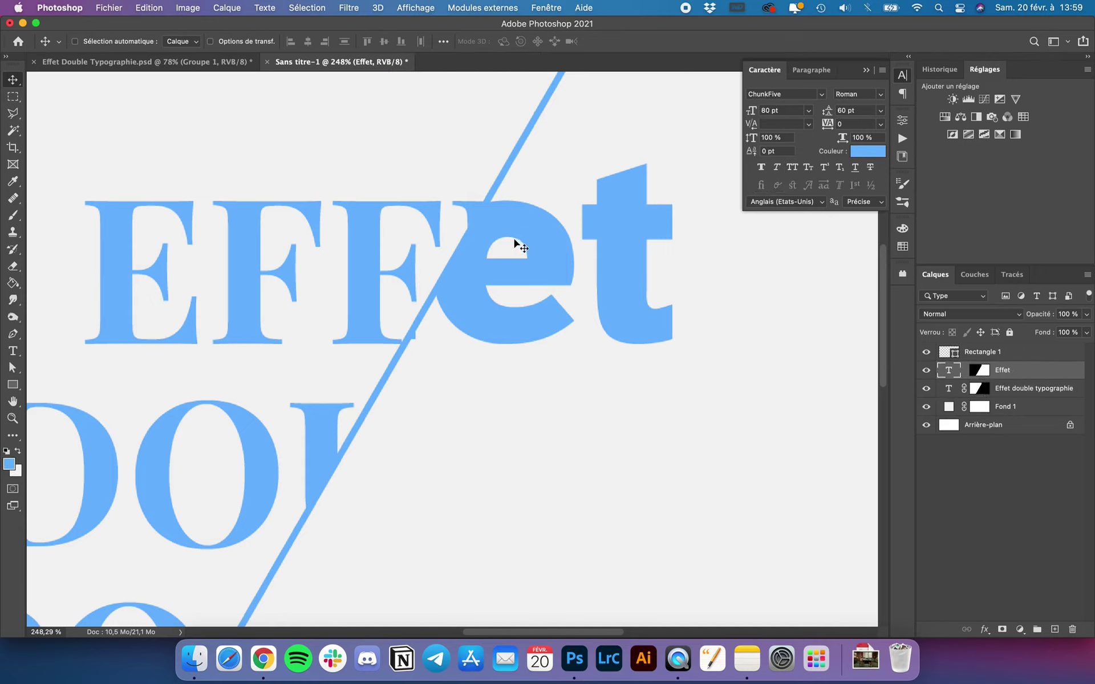
pyautogui.moveTo(517, 243)
pyautogui.mouseDown()
pyautogui.moveTo(495, 292)
pyautogui.moveTo(498, 242)
pyautogui.moveTo(535, 242)
pyautogui.mouseUp()
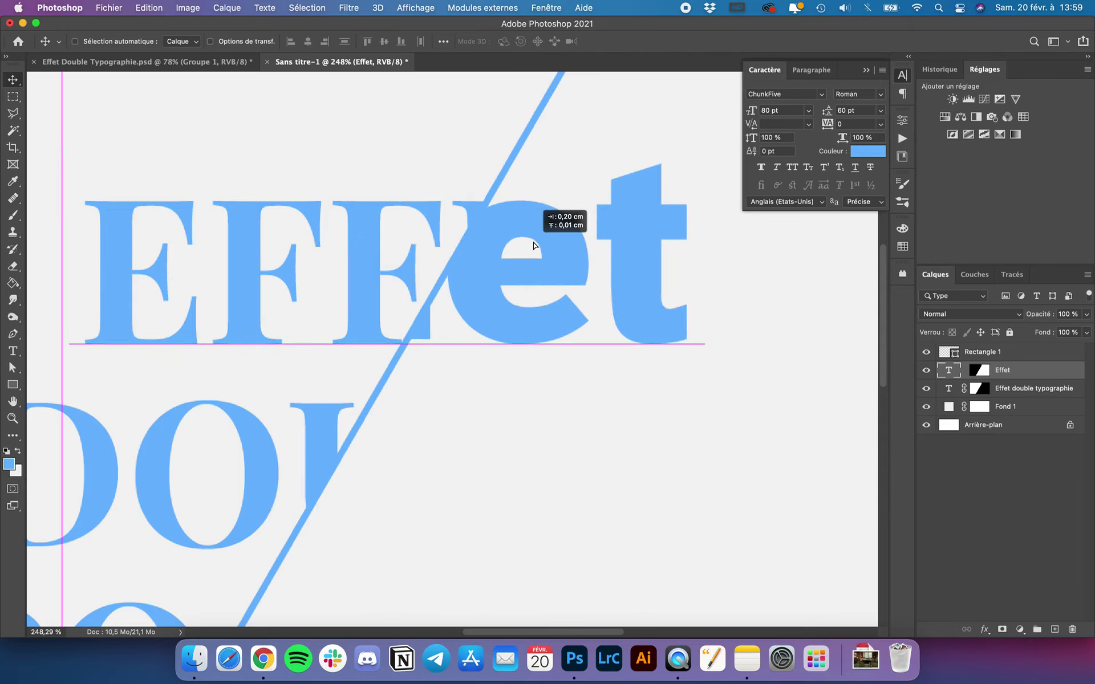
# Zoom out and fine-tune the bold et so its baseline matches the serif EFFE
pyautogui.press('super+minus')
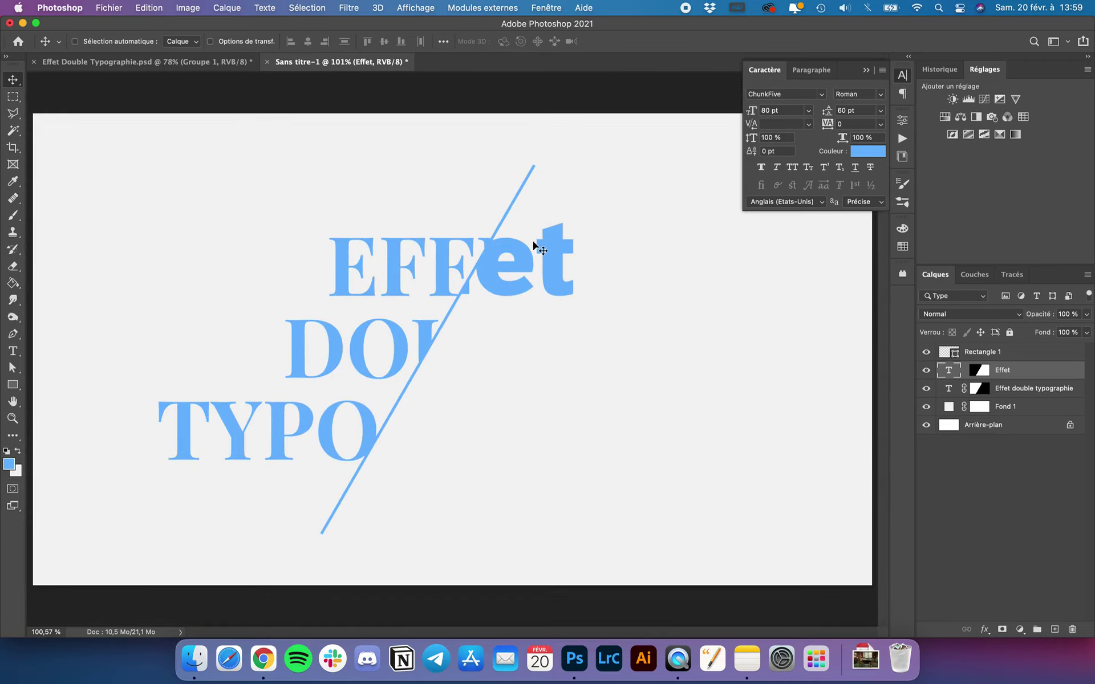
pyautogui.scroll(3, 484, 320)
pyautogui.moveTo(576, 187); pyautogui.dragTo(578, 187)
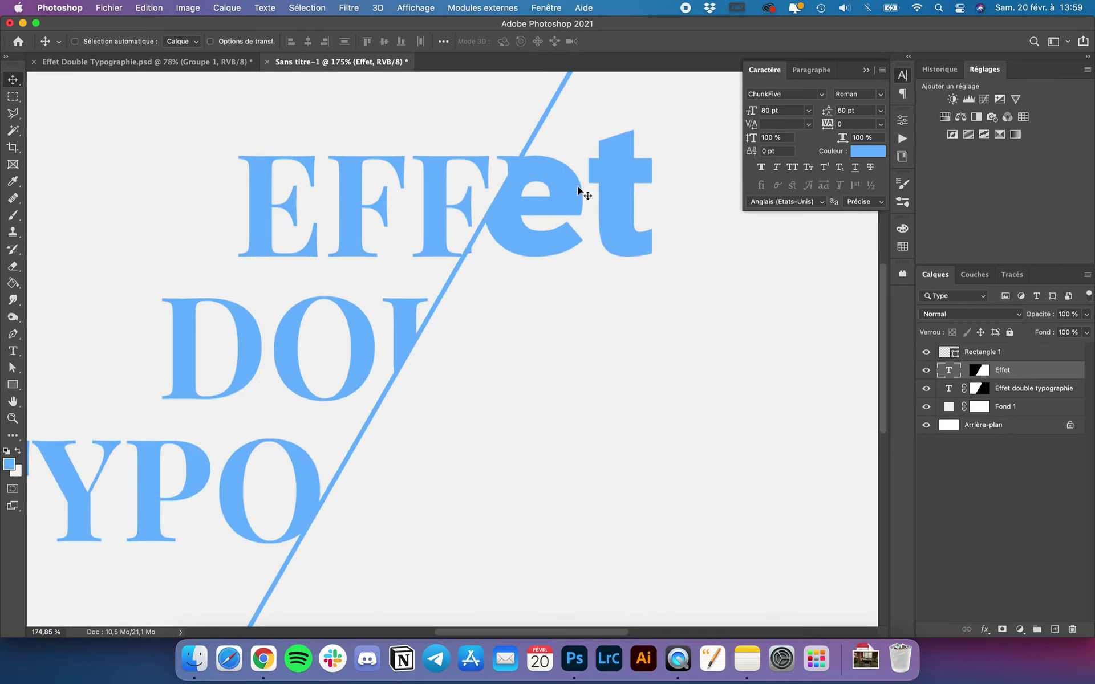
pyautogui.scroll(2, 528, 213)
pyautogui.scroll(2, 529, 212)
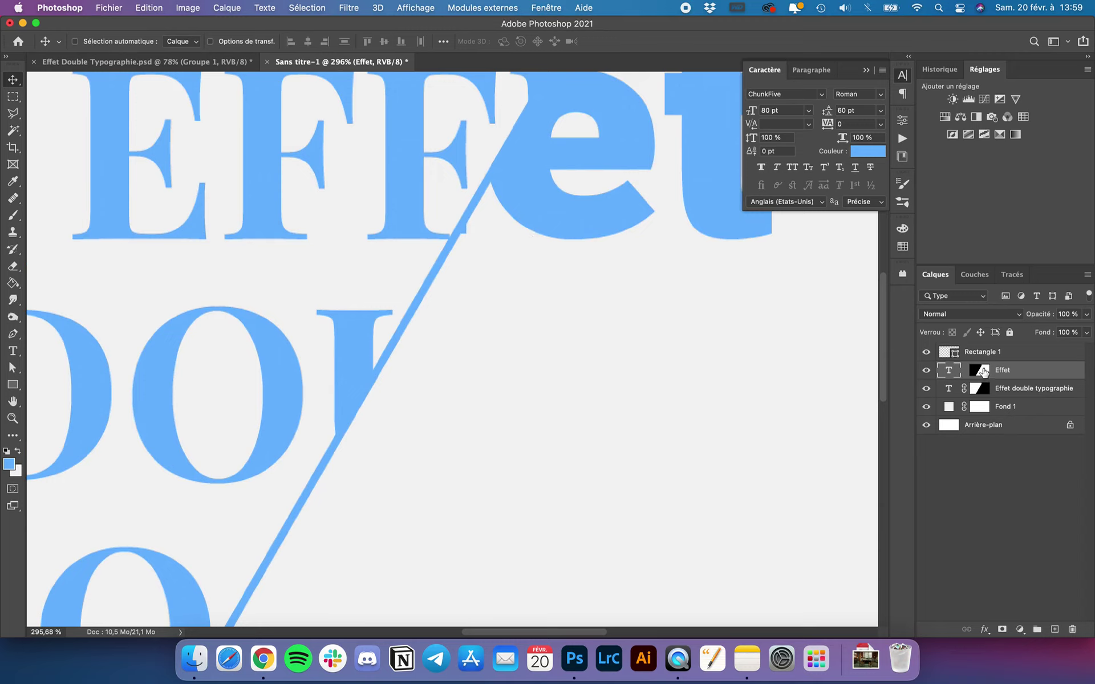
pyautogui.click(981, 372)
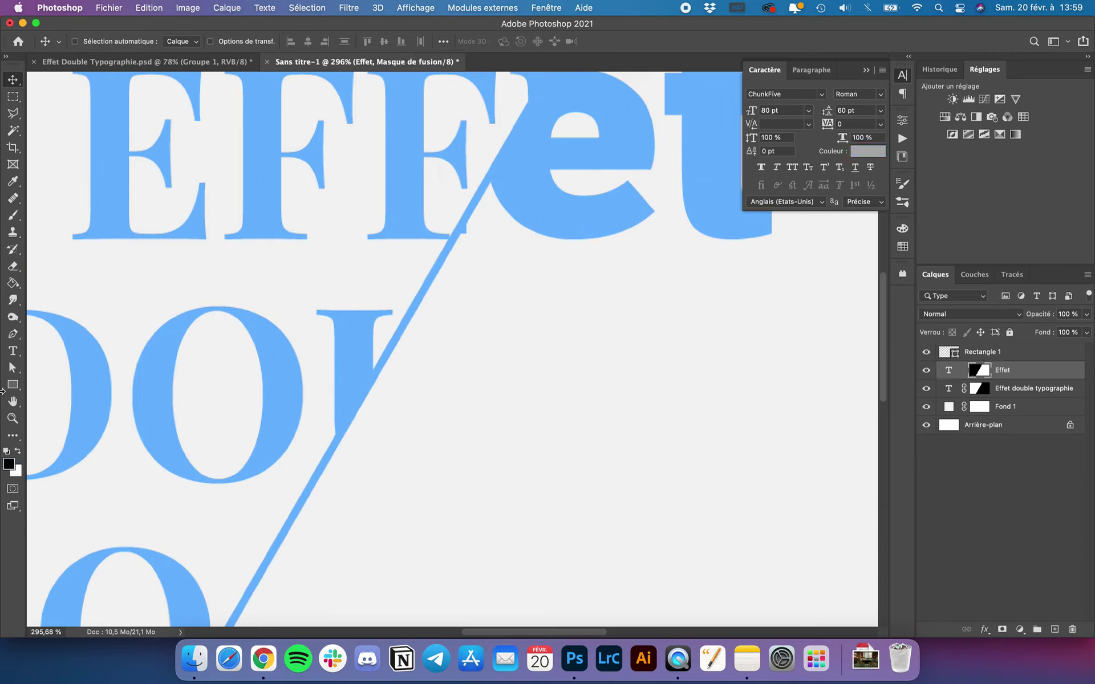
pyautogui.press('b')
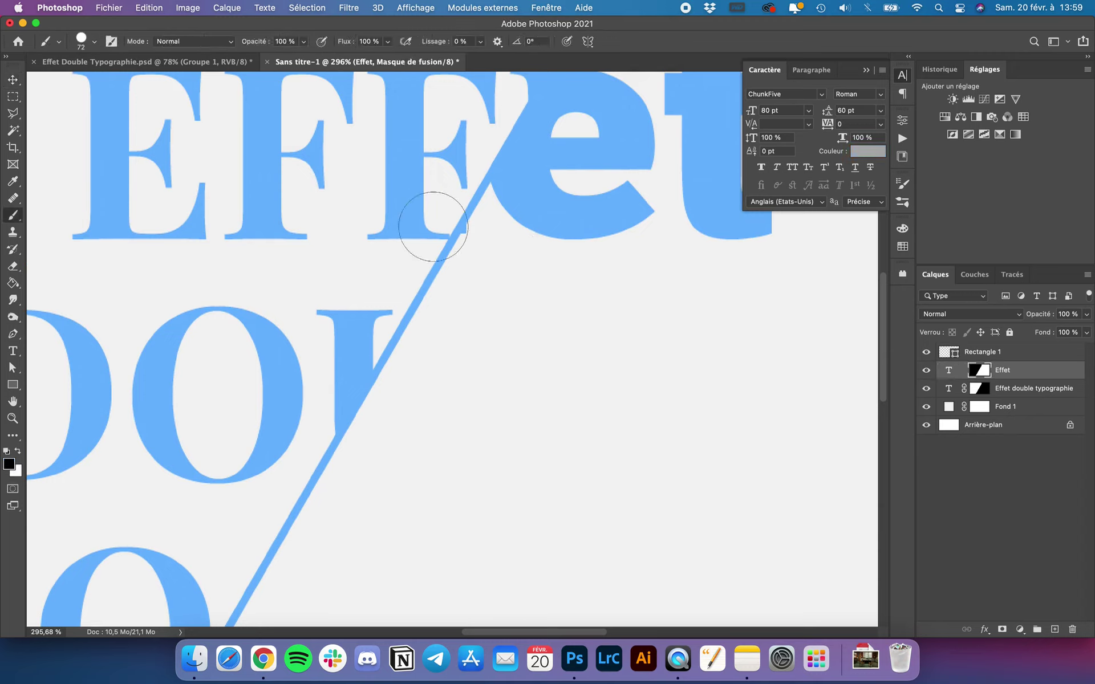
pyautogui.click(11, 82)
pyautogui.keyDown('alt'); pyautogui.scroll(-3, 397, 310); pyautogui.keyUp('alt')
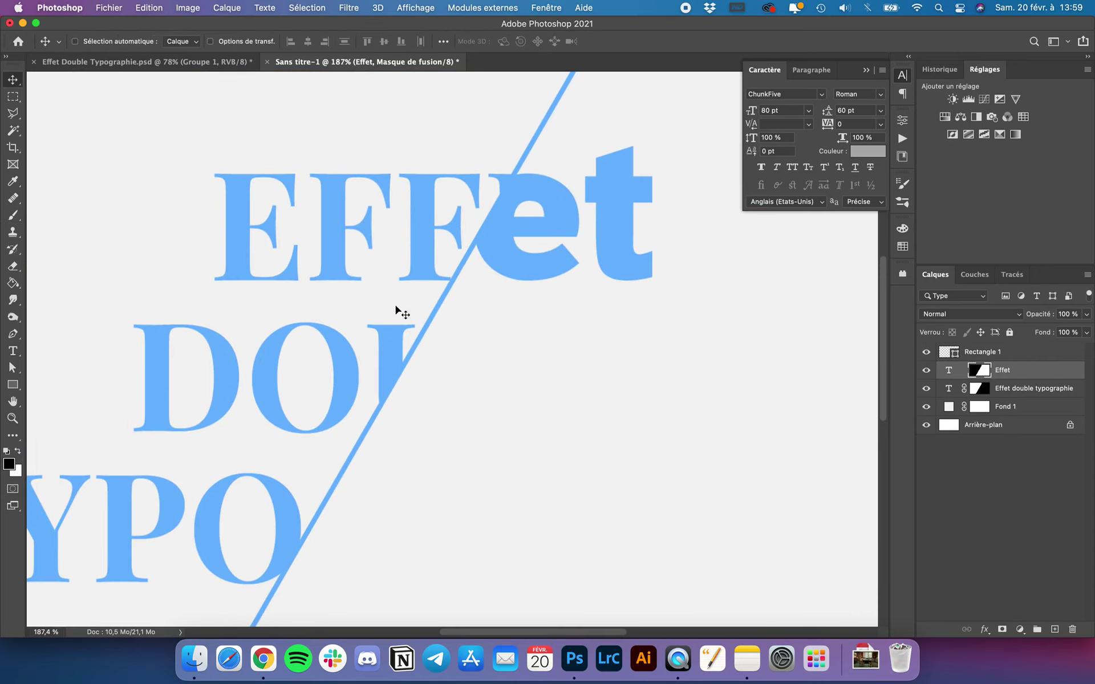
pyautogui.click(1030, 376)
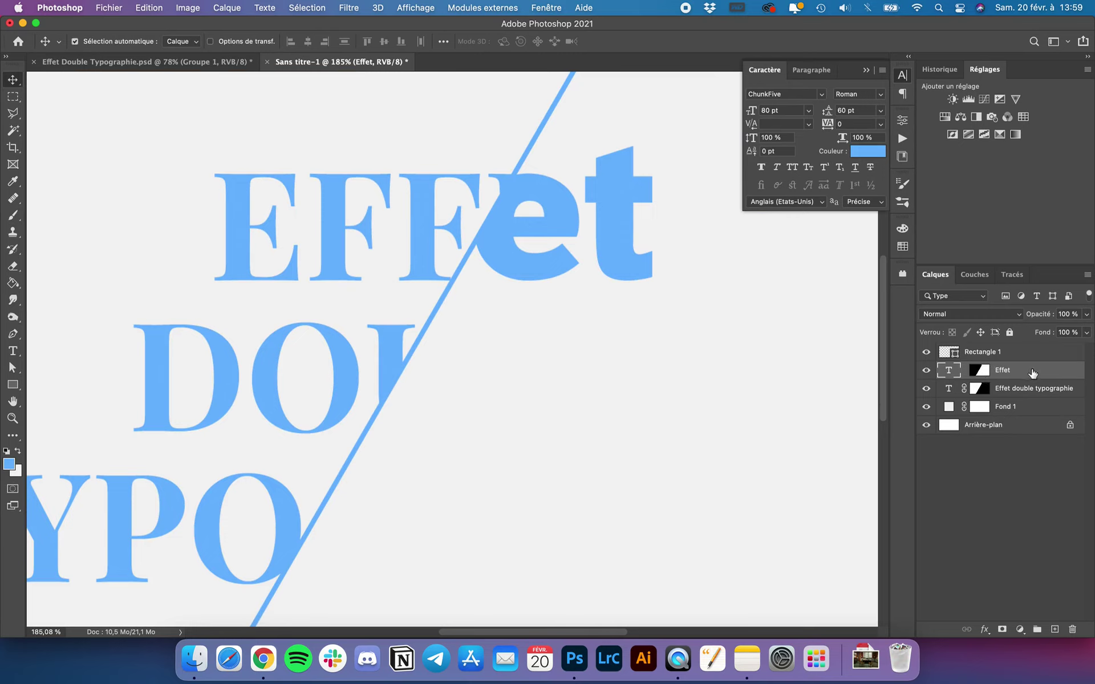
# Duplicate Effet, place the copy below it, and drag its text down beside DO
pyautogui.hotkey('ctrl', 'j')
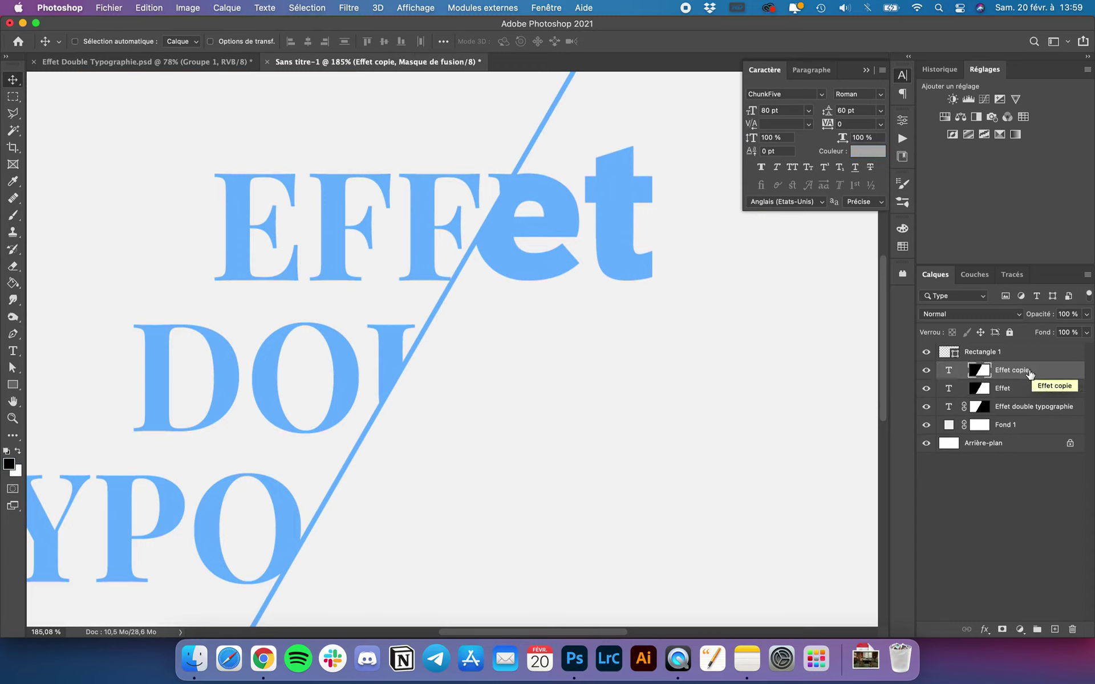
pyautogui.click(1030, 372)
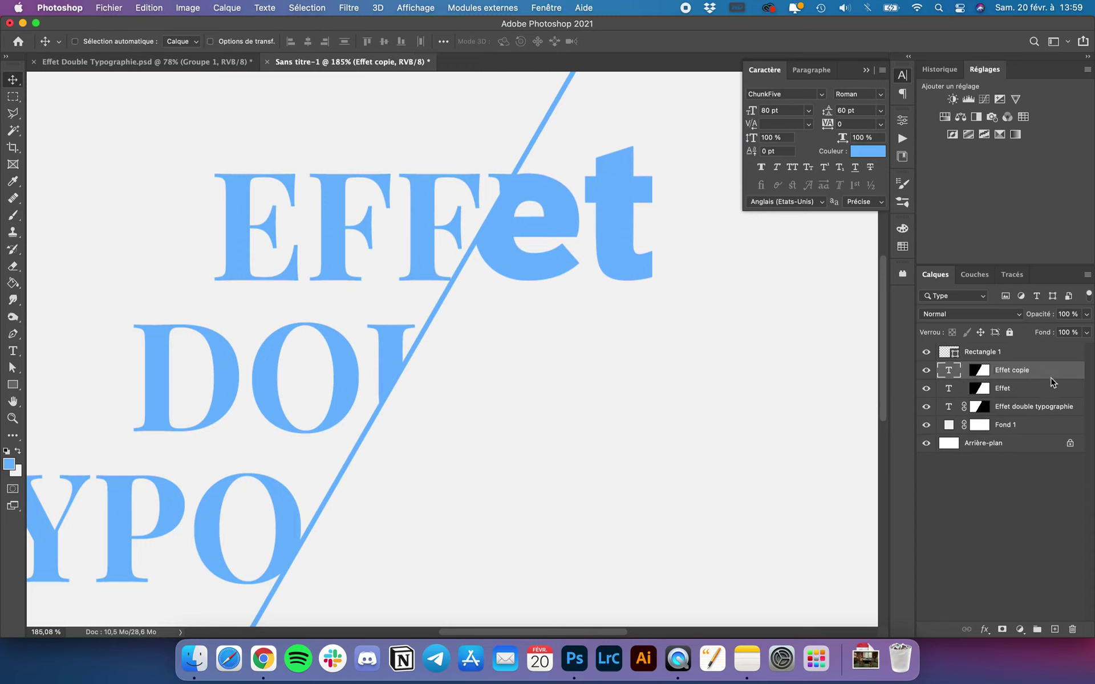
pyautogui.moveTo(1052, 375); pyautogui.dragTo(1045, 396)
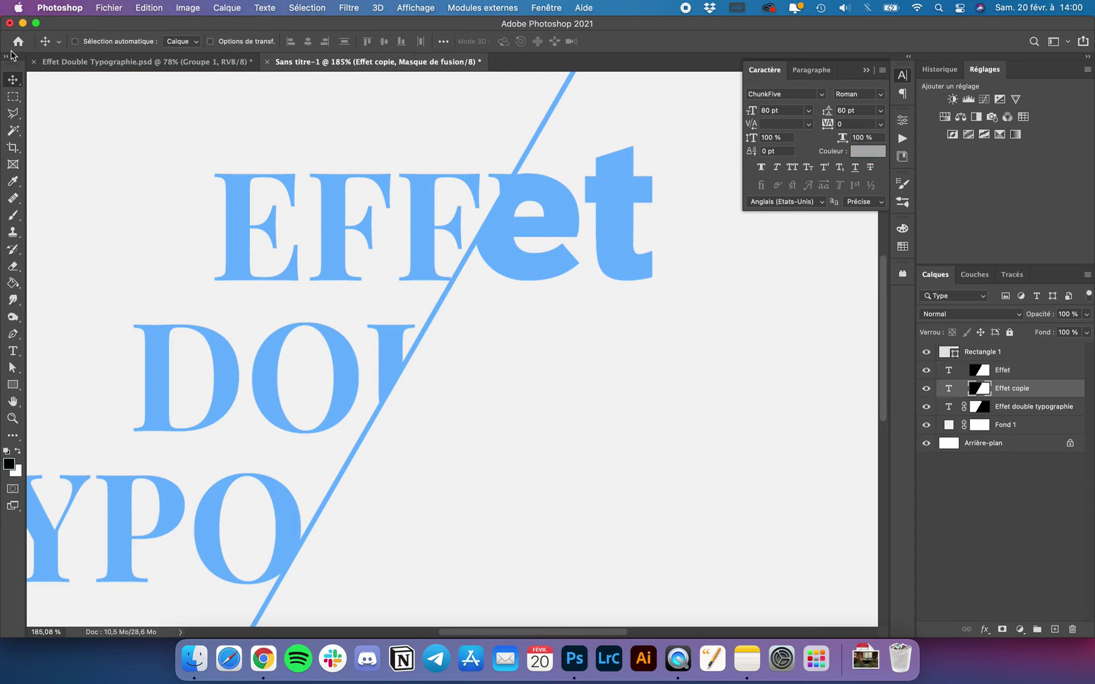
pyautogui.hotkey('ctrl', '-')
pyautogui.click(949, 392)
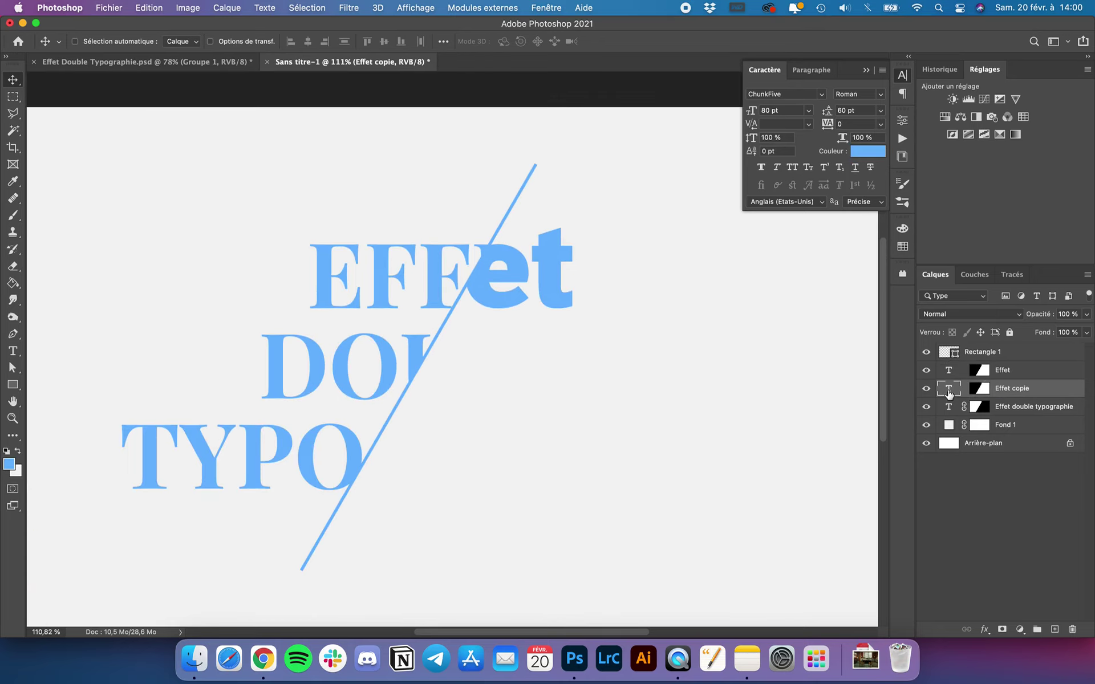
pyautogui.moveTo(539, 288)
pyautogui.mouseDown()
pyautogui.moveTo(467, 372)
pyautogui.moveTo(614, 390)
pyautogui.mouseUp()
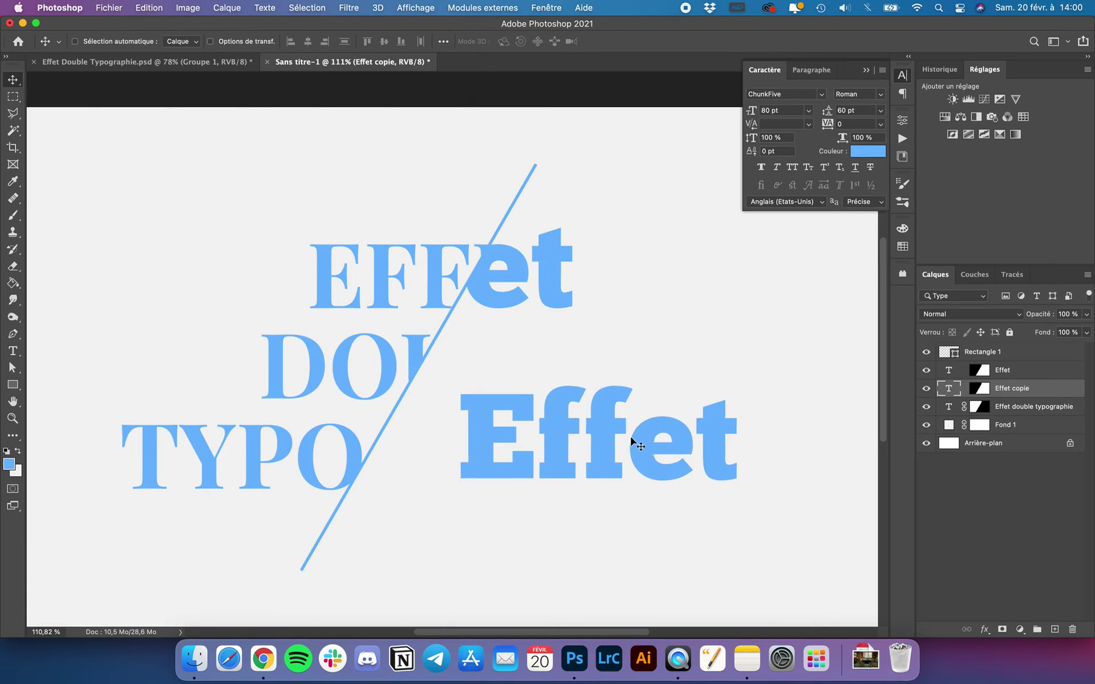
# Retype the copy as 'double' and position it so 'uble' meets DO
pyautogui.doubleClick(630, 438)
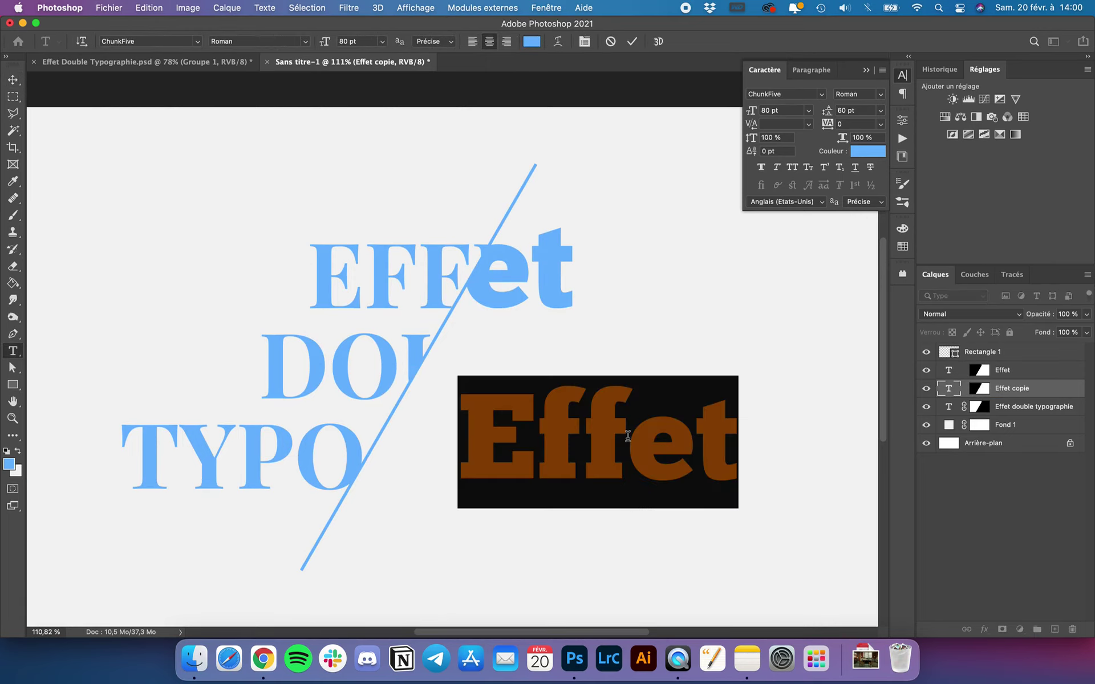
pyautogui.write('double')
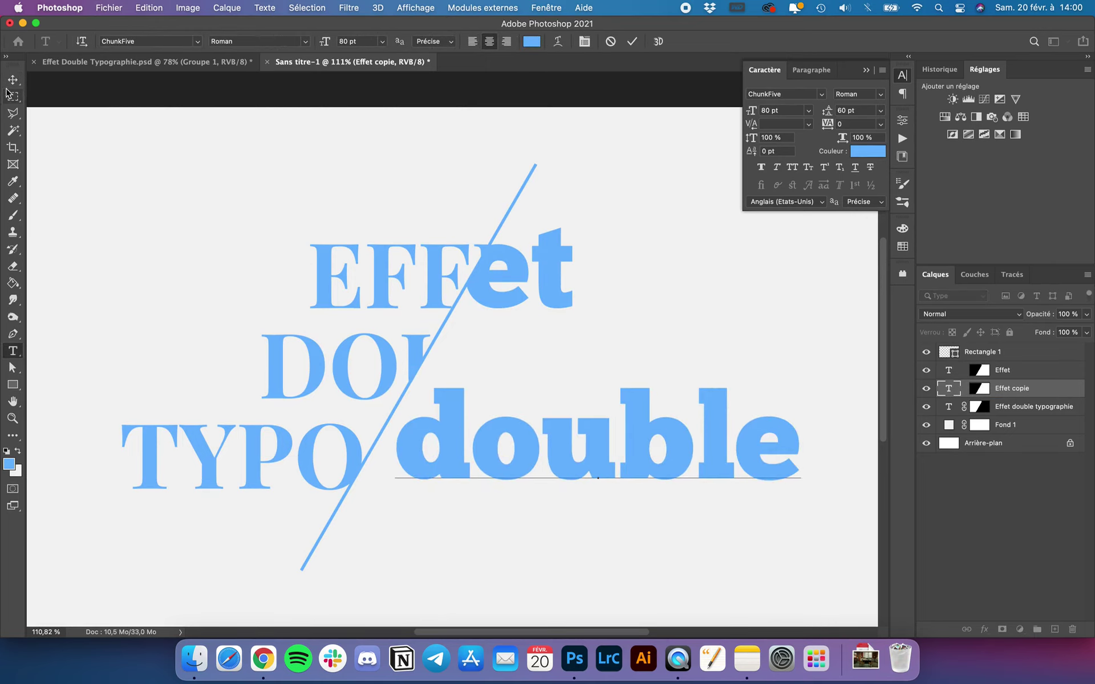
pyautogui.click(12, 80)
pyautogui.moveTo(653, 463)
pyautogui.mouseDown()
pyautogui.moveTo(598, 442)
pyautogui.moveTo(516, 381)
pyautogui.mouseUp()
# Nudge double into line with DO, change its font size, and reposition it beside DO
pyautogui.keyDown('alt'); pyautogui.scroll(3, 463, 363); pyautogui.keyUp('alt')
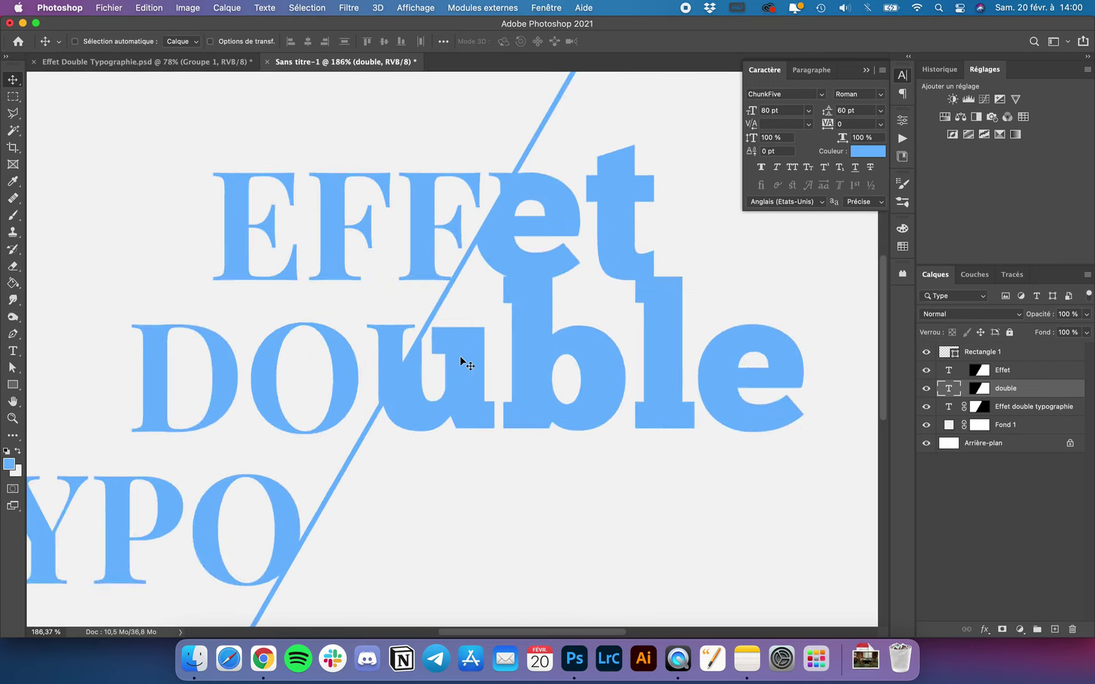
pyautogui.keyDown('alt'); pyautogui.scroll(3, 463, 362); pyautogui.keyUp('alt')
pyautogui.moveTo(542, 357); pyautogui.dragTo(538, 355)
pyautogui.keyDown('alt'); pyautogui.scroll(-1, 574, 313); pyautogui.keyUp('alt')
pyautogui.keyDown('alt'); pyautogui.scroll(-1, 604, 276); pyautogui.keyUp('alt')
pyautogui.keyDown('alt'); pyautogui.scroll(-2, 560, 340); pyautogui.keyUp('alt')
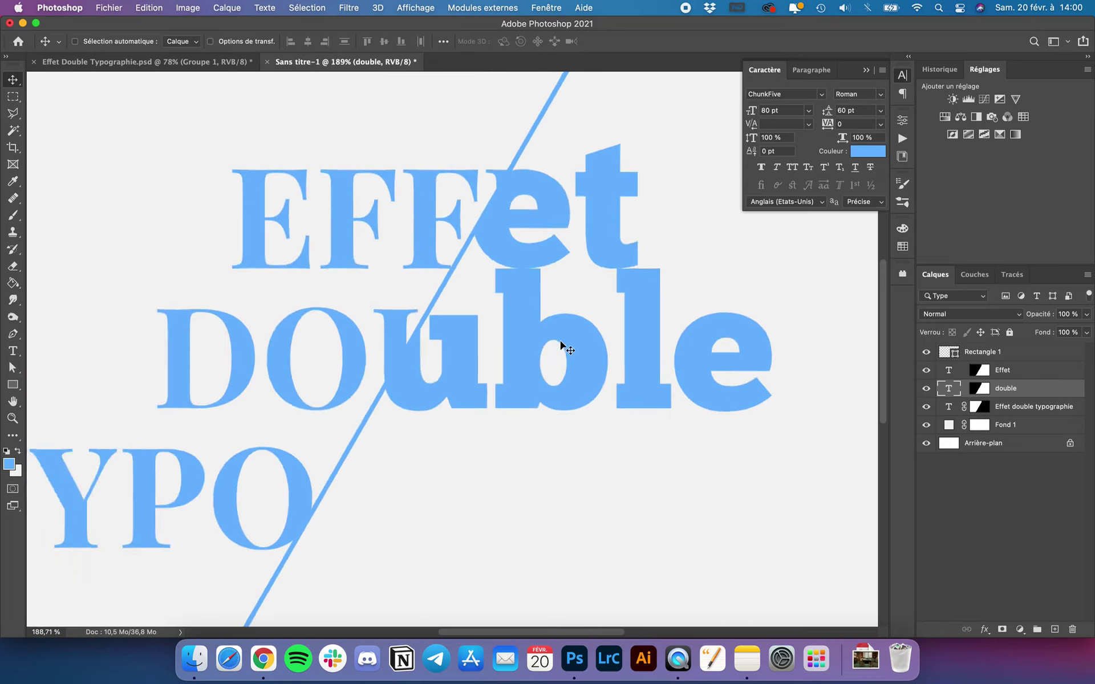
pyautogui.keyDown('alt'); pyautogui.scroll(-2, 560, 341); pyautogui.keyUp('alt')
pyautogui.keyDown('alt'); pyautogui.scroll(-1, 560, 340); pyautogui.keyUp('alt')
pyautogui.keyDown('alt'); pyautogui.scroll(3, 560, 340); pyautogui.keyUp('alt')
pyautogui.keyDown('alt'); pyautogui.scroll(1, 560, 340); pyautogui.keyUp('alt')
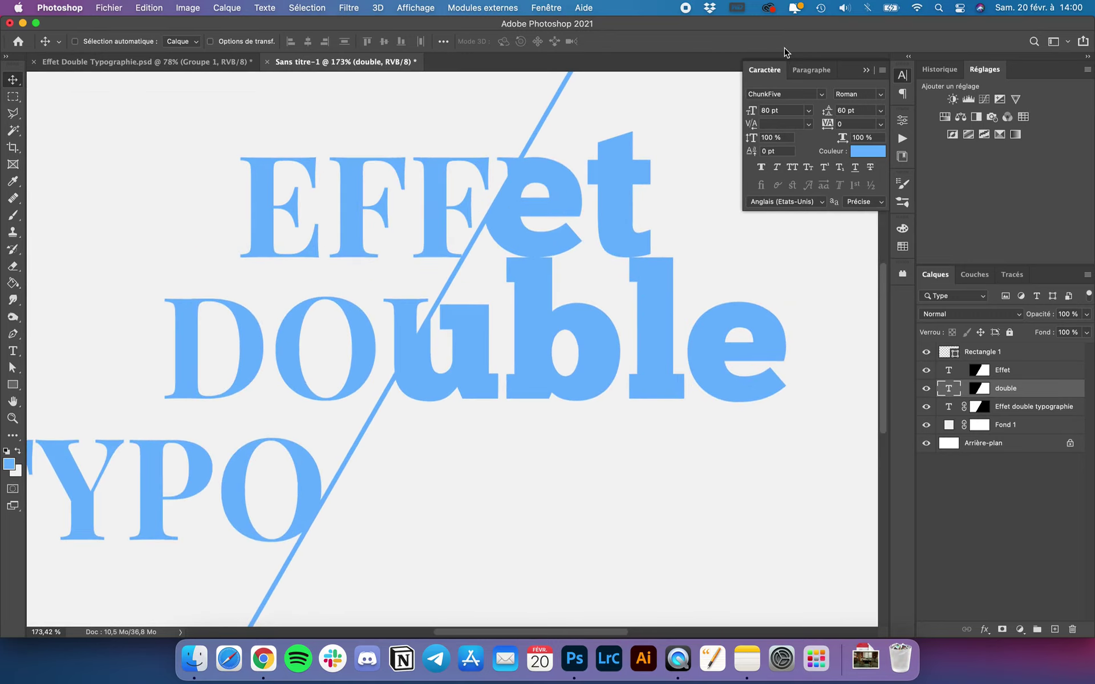
pyautogui.click(758, 109)
pyautogui.write('7')
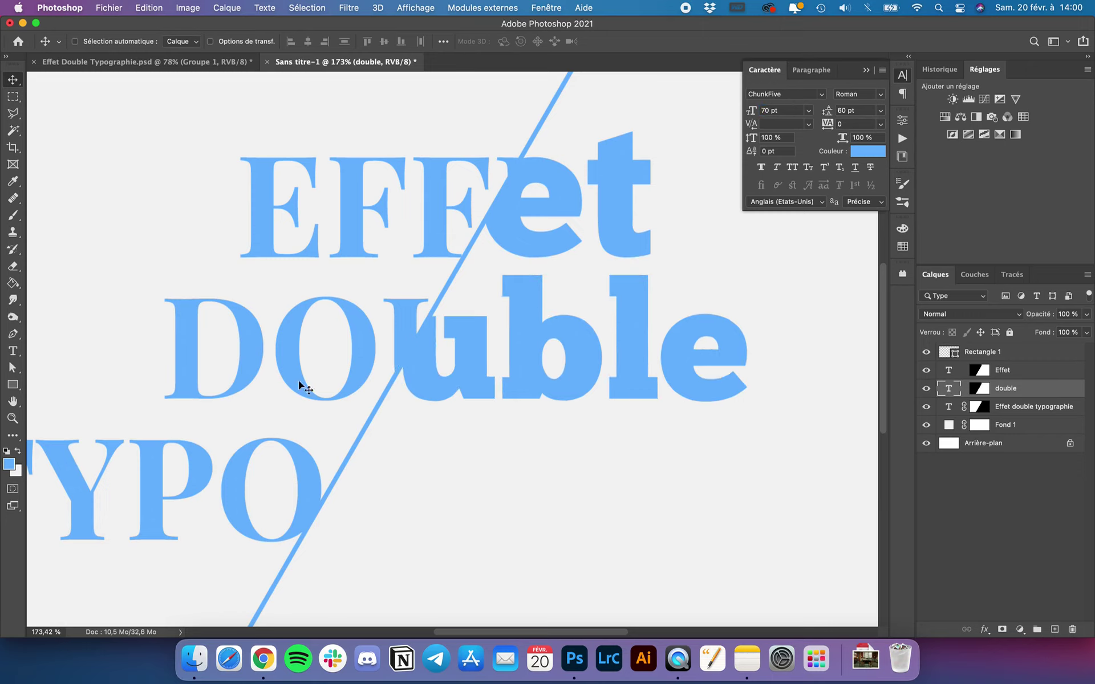
pyautogui.moveTo(432, 381); pyautogui.dragTo(420, 376)
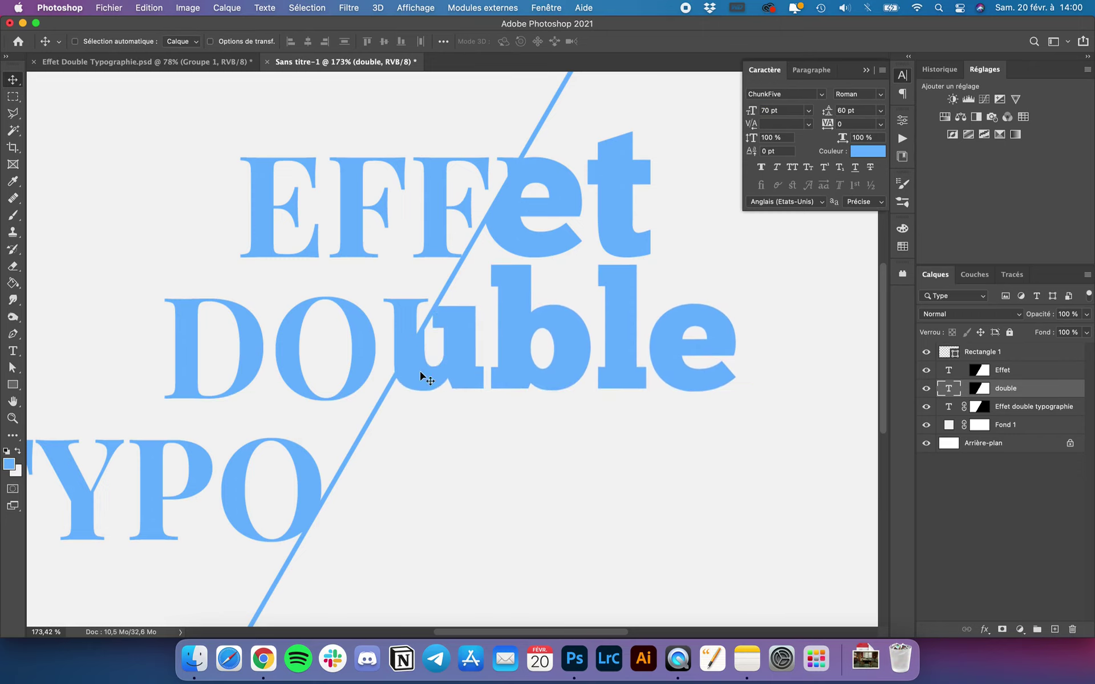
# Try a 70 pt size for Effet, nudge et into place, then revert the size reduction
pyautogui.click(980, 370)
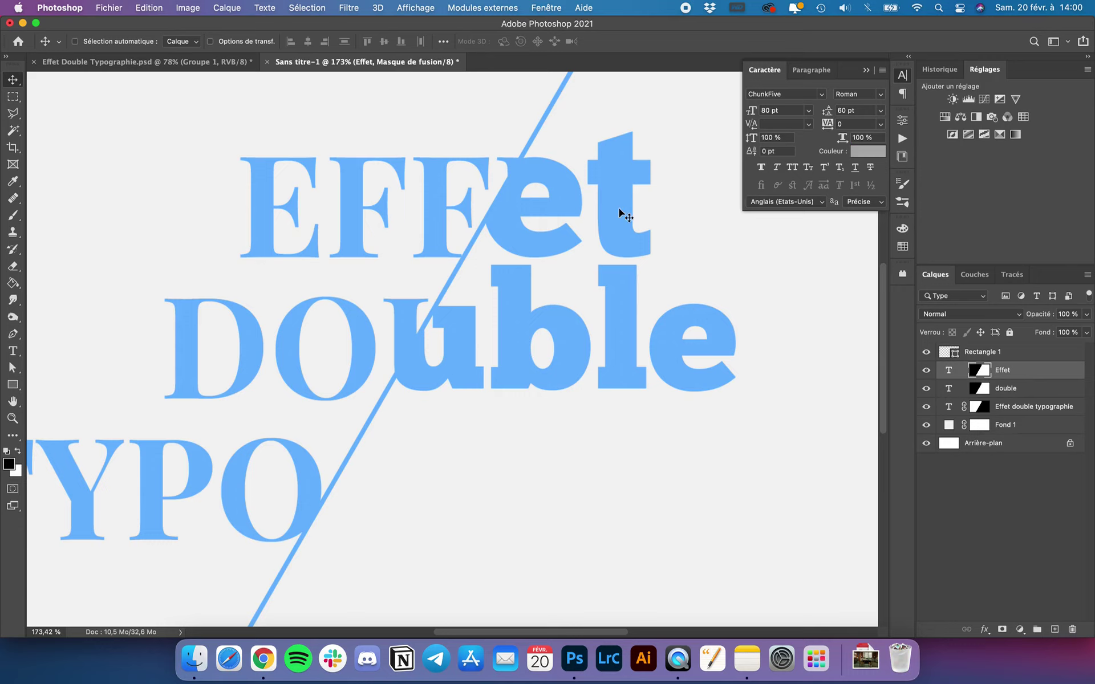
pyautogui.click(787, 110)
pyautogui.write('70')
pyautogui.press('Return')
pyautogui.moveTo(568, 215); pyautogui.dragTo(572, 214)
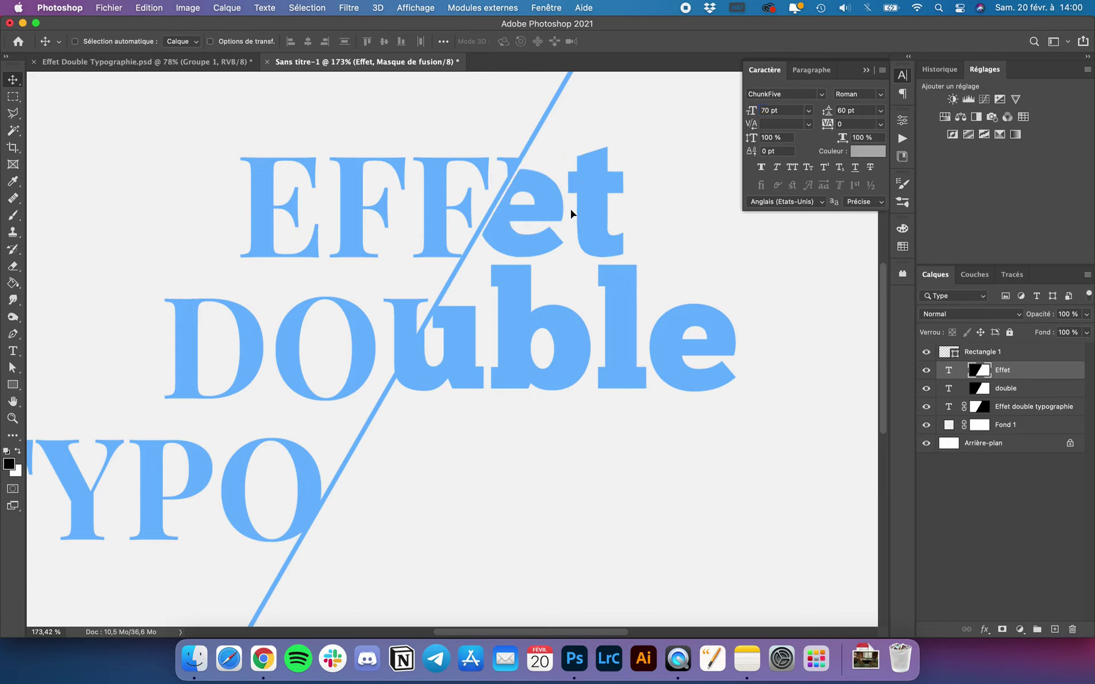
pyautogui.click(948, 371)
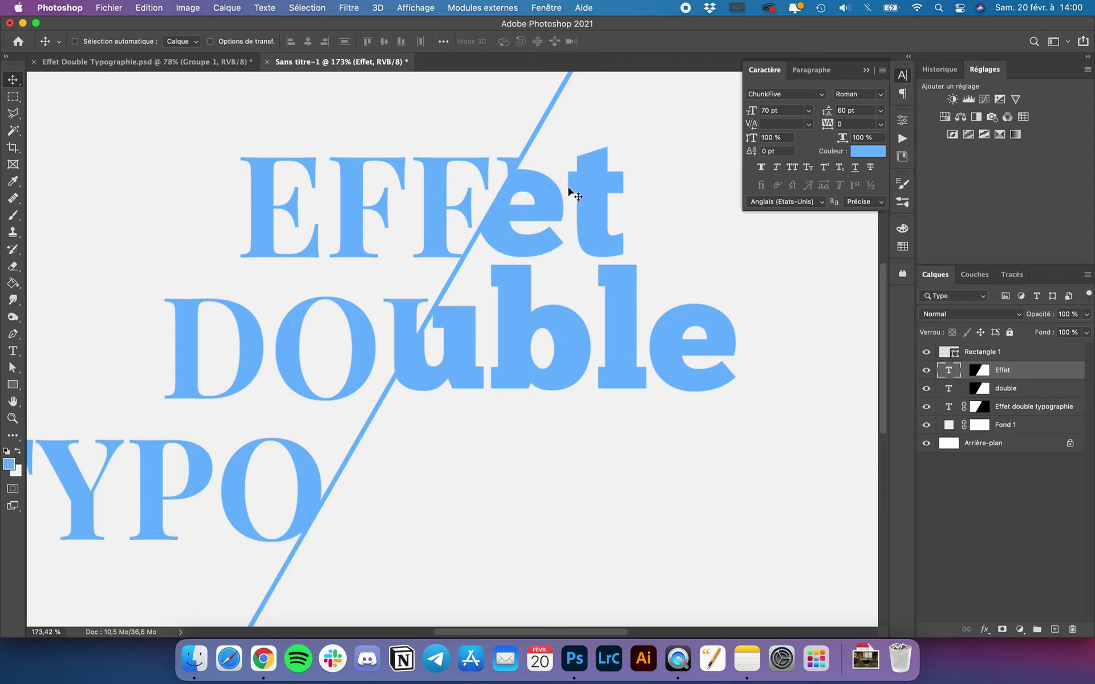
pyautogui.moveTo(574, 194); pyautogui.dragTo(580, 184)
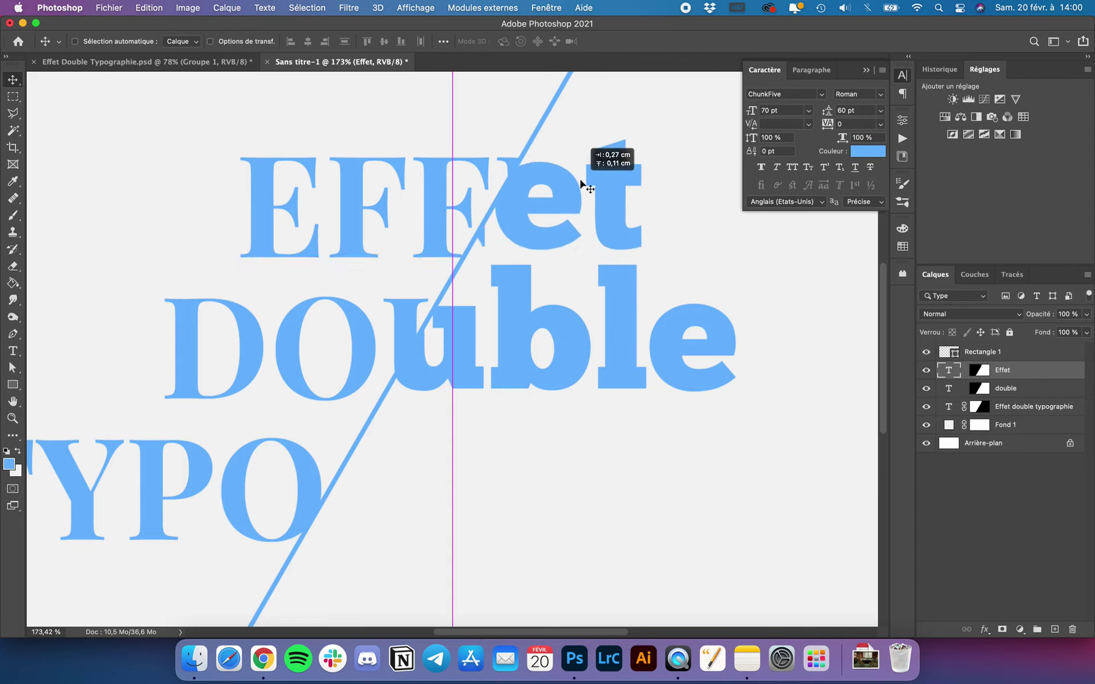
pyautogui.scroll(-2, 599, 171)
pyautogui.scroll(-3, 579, 235)
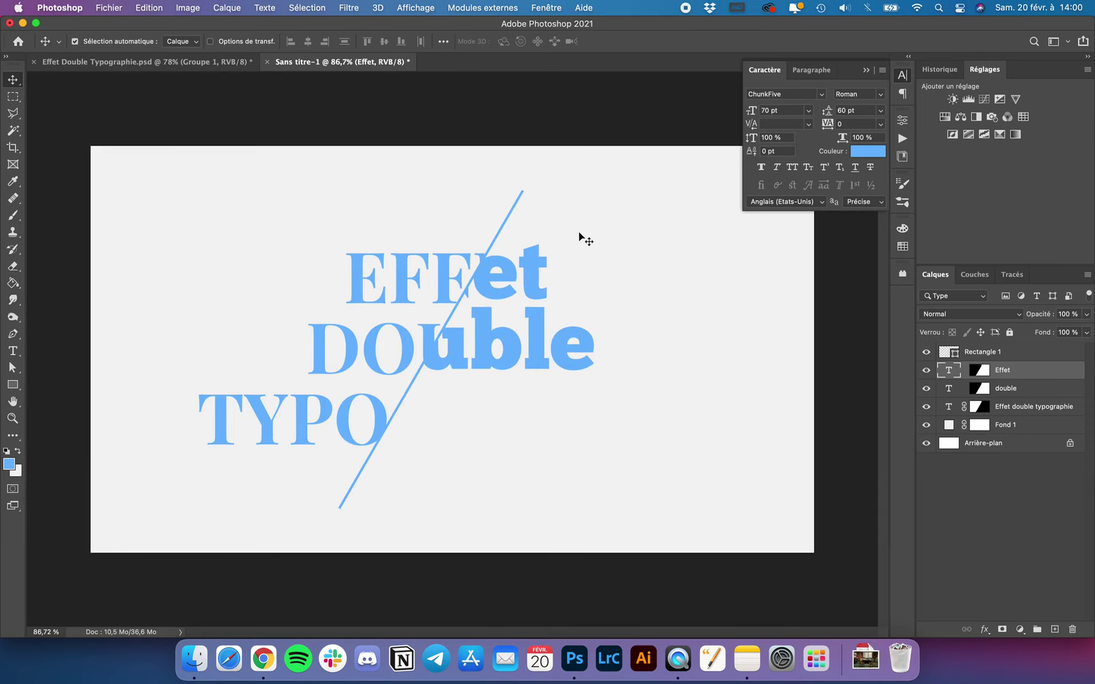
pyautogui.hotkey('ctrl', 'shift', 'z')
pyautogui.hotkey('ctrl', 'shift', 'z')
pyautogui.hotkey('ctrl', 'shift', 'z')
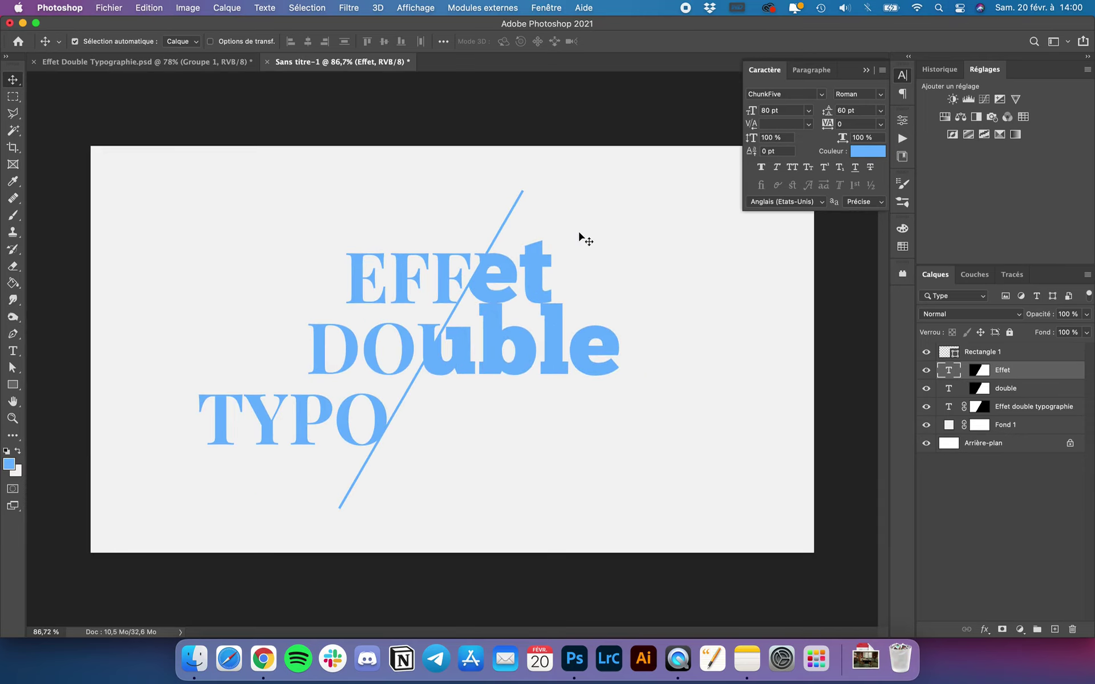
# Set the serif Effet double typographie layer's line spacing to 70 pt
pyautogui.scroll(2, 557, 304)
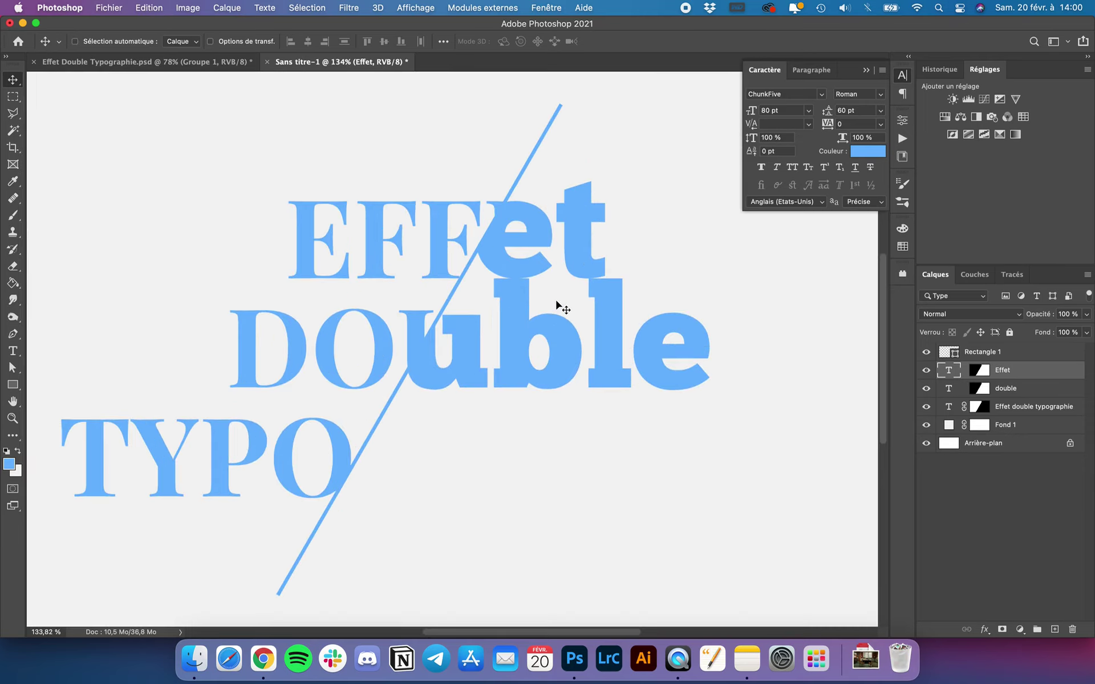
pyautogui.click(1029, 427)
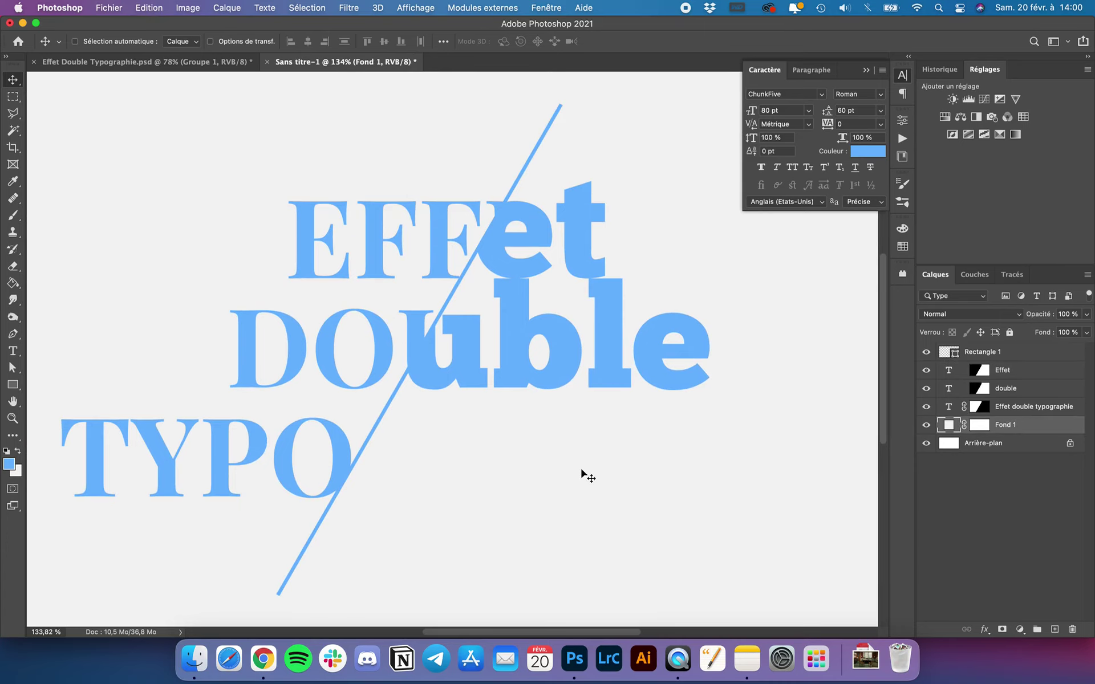
pyautogui.scroll(-1, 550, 475)
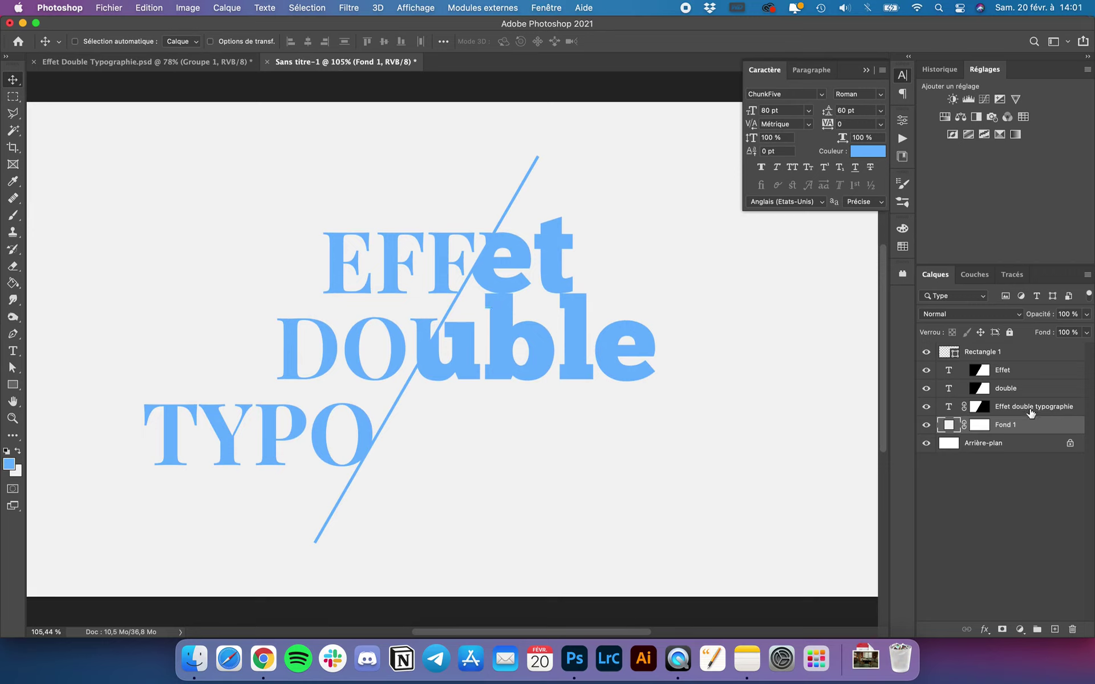
pyautogui.click(1009, 413)
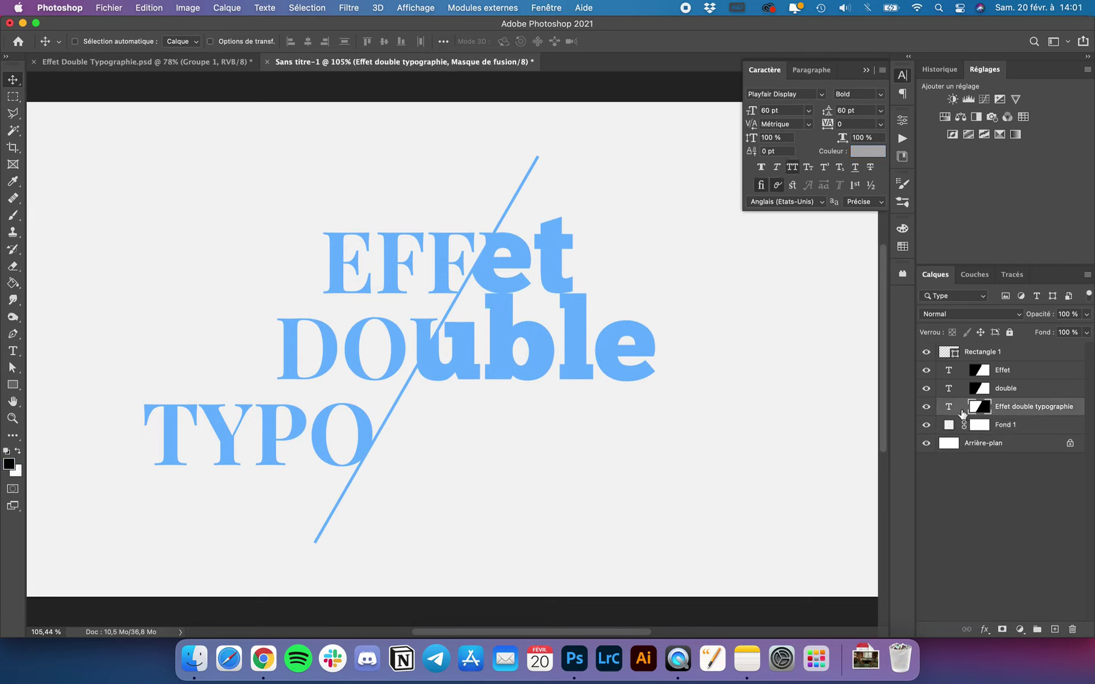
pyautogui.click(947, 408)
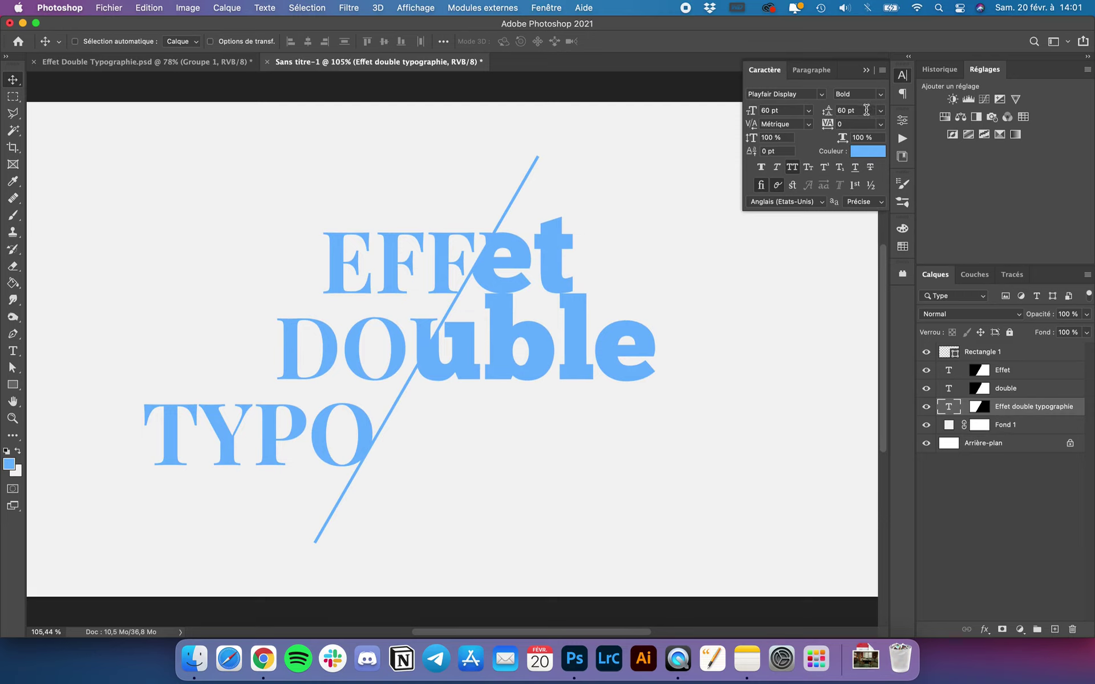
pyautogui.click(866, 110)
pyautogui.write('70')
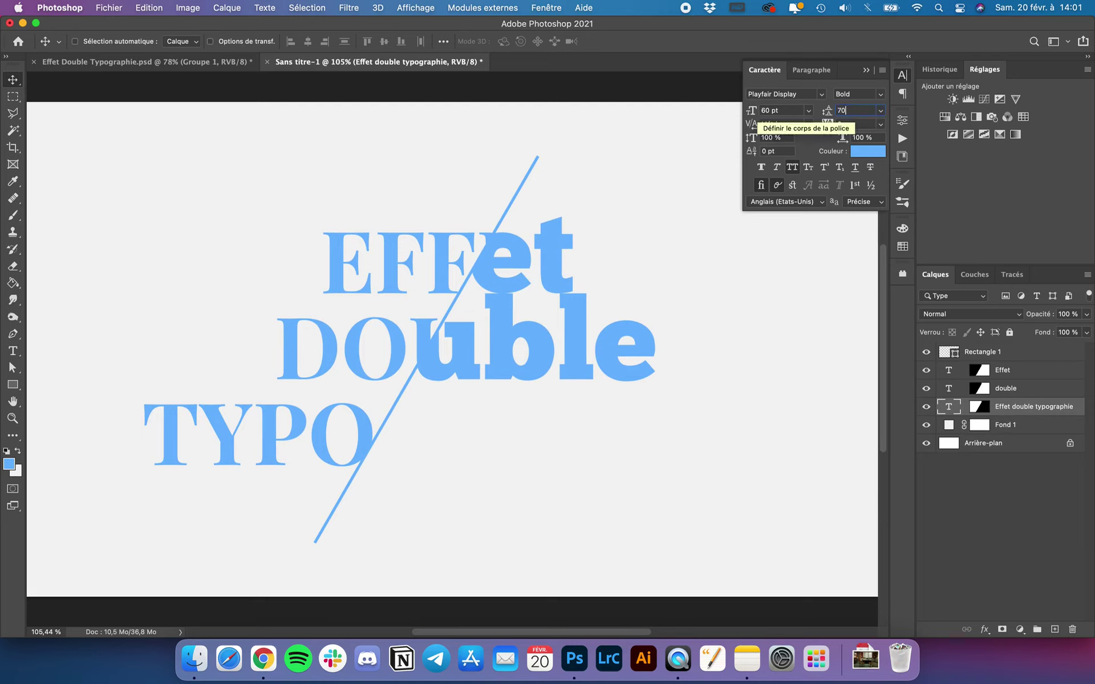
pyautogui.press('Return')
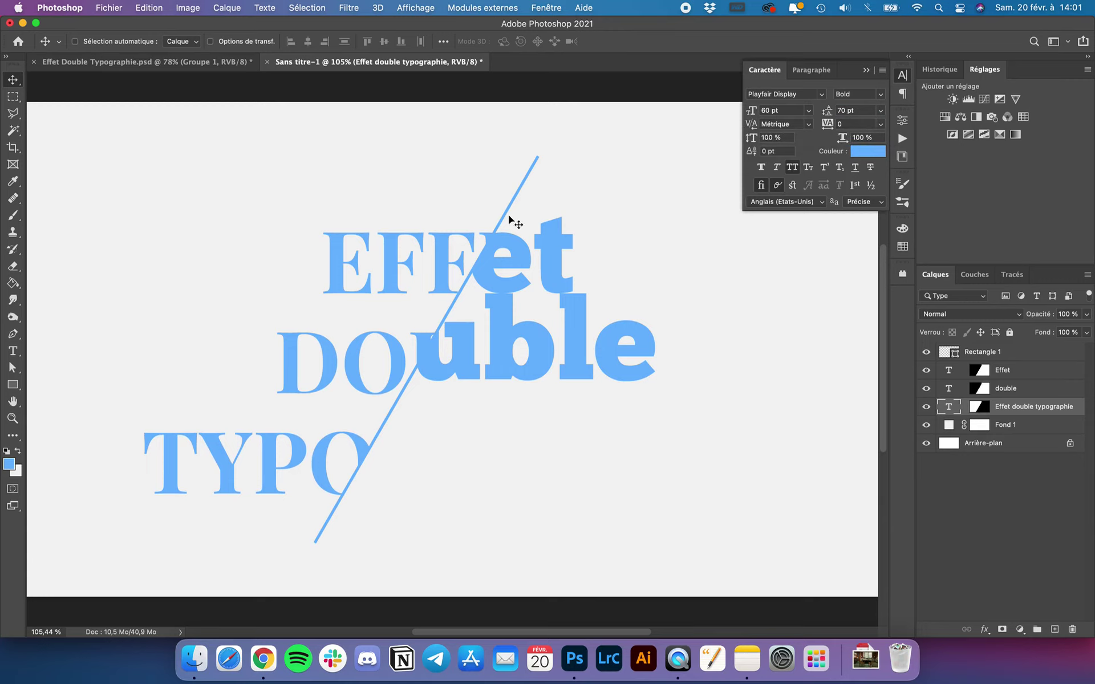
# Centre the serif text vertically on the whole canvas, then deselect
pyautogui.press('super+a')
pyautogui.click(385, 43)
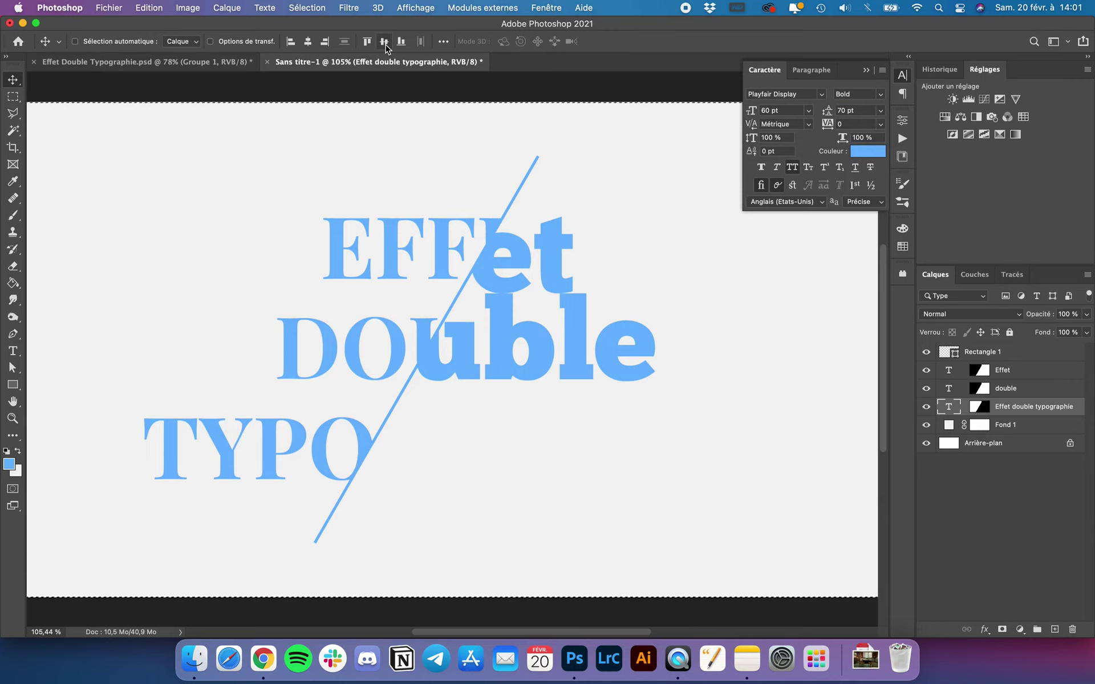
pyautogui.press('super+d')
# Nudge the bold et on the Effet layer back into alignment
pyautogui.click(1025, 392)
pyautogui.click(948, 370)
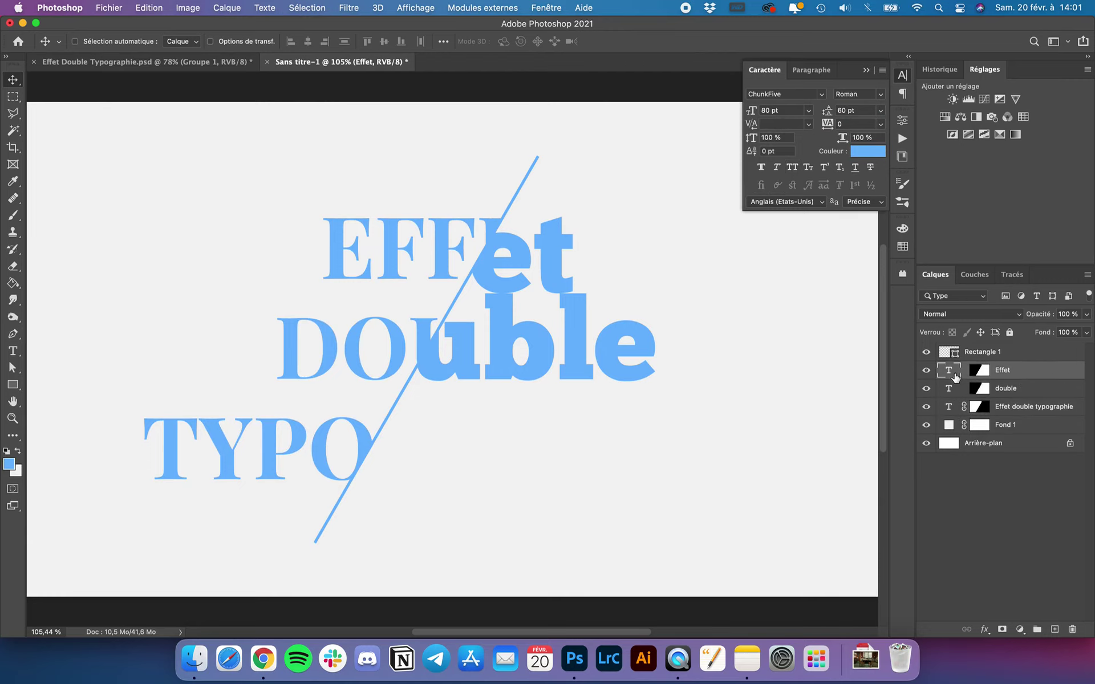
pyautogui.scroll(5, 667, 275)
pyautogui.moveTo(613, 197); pyautogui.dragTo(615, 201)
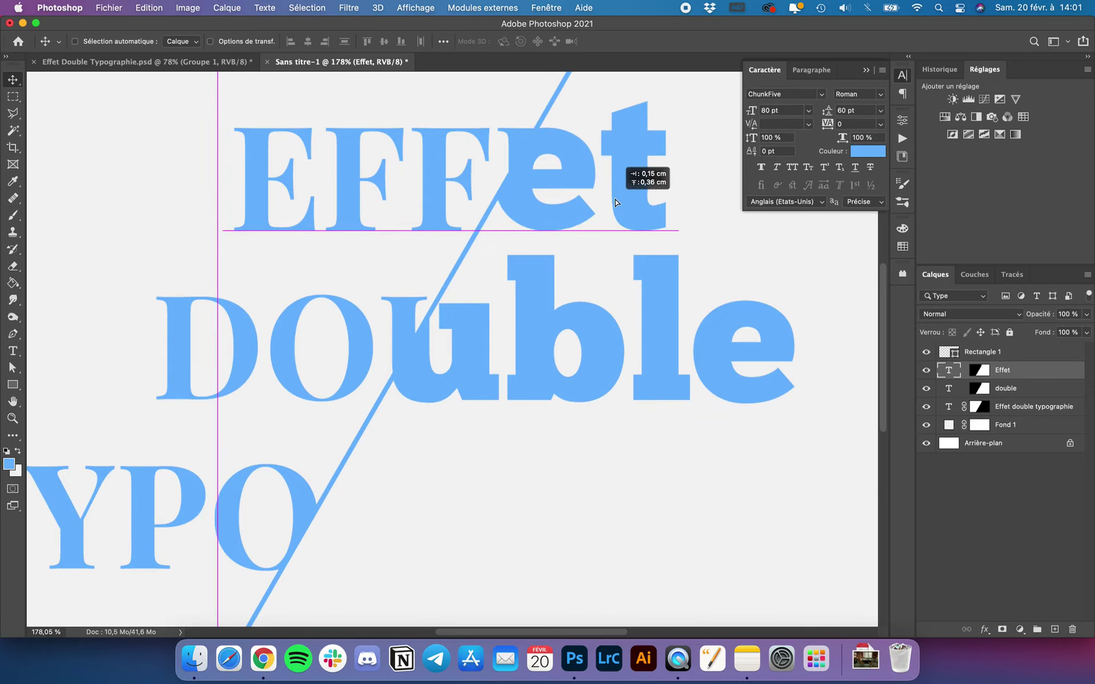
pyautogui.scroll(-1, 600, 333)
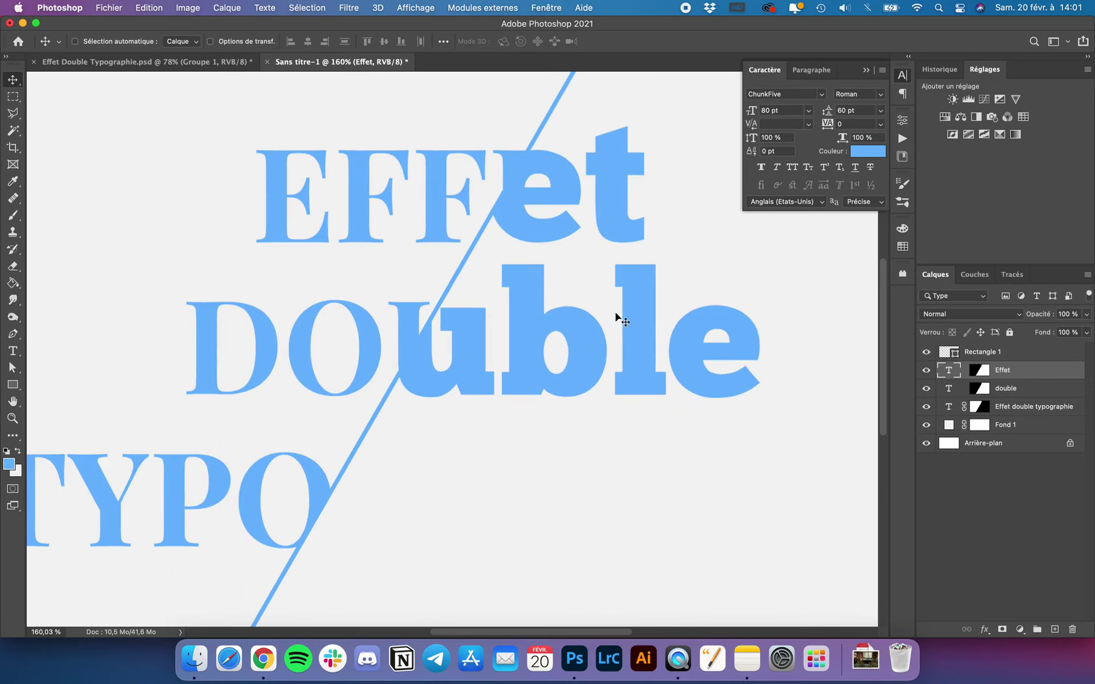
# Shift the double mask edge left to reveal more u, then nudge the double text
pyautogui.click(1019, 398)
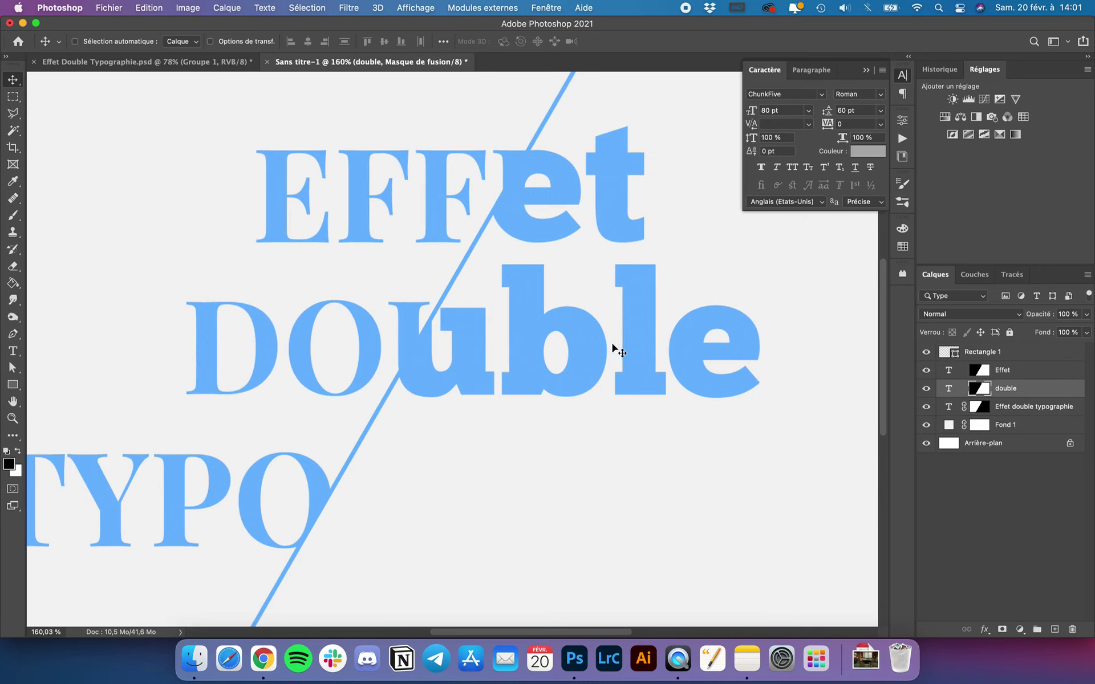
pyautogui.moveTo(628, 348); pyautogui.dragTo(616, 348)
pyautogui.click(949, 390)
pyautogui.moveTo(505, 366); pyautogui.dragTo(506, 360)
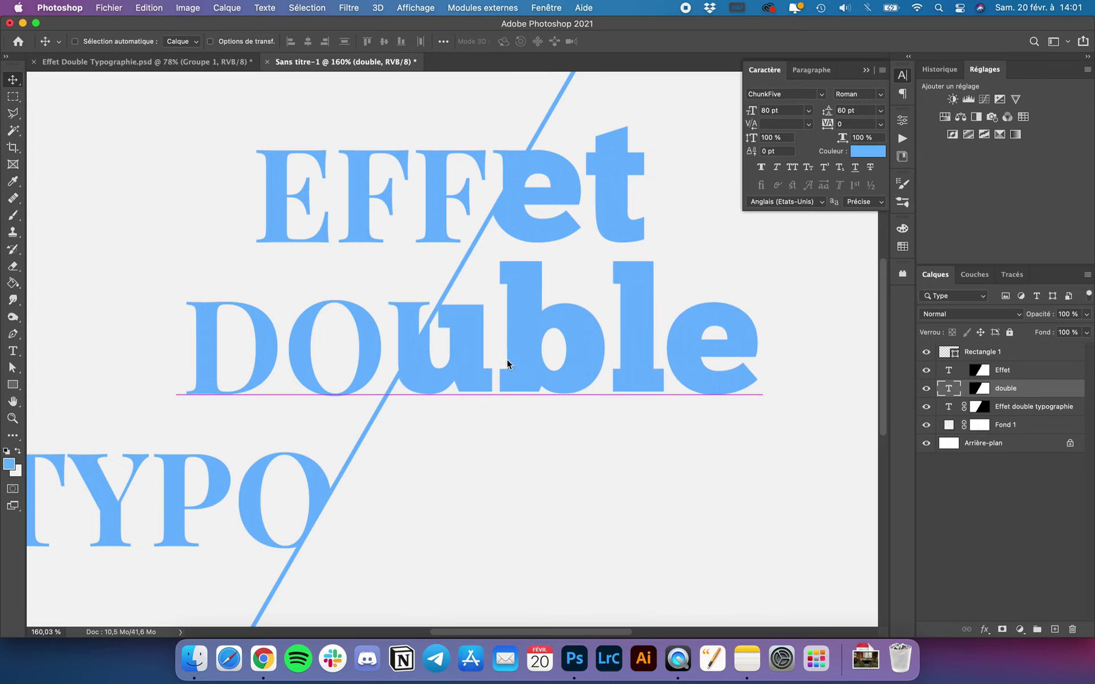
pyautogui.press('Right')
pyautogui.press('Right')
# Fit the document in view and fine-tune double's position onto the DO baseline
pyautogui.press('super+0')
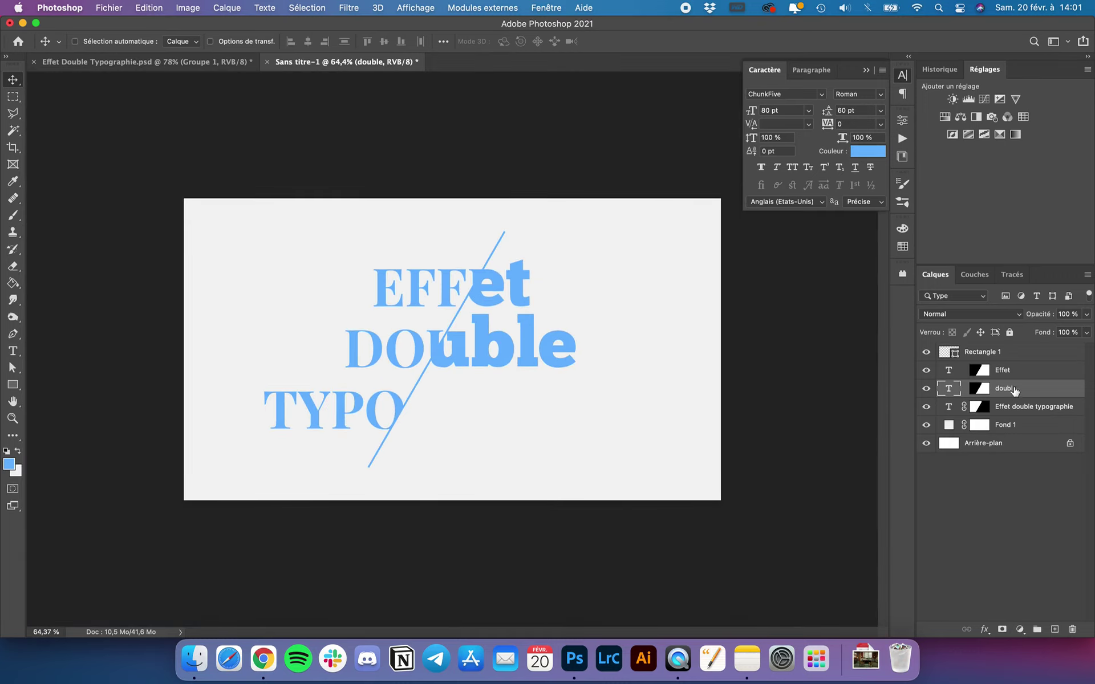
pyautogui.scroll(2, 460, 374)
pyautogui.scroll(3, 462, 376)
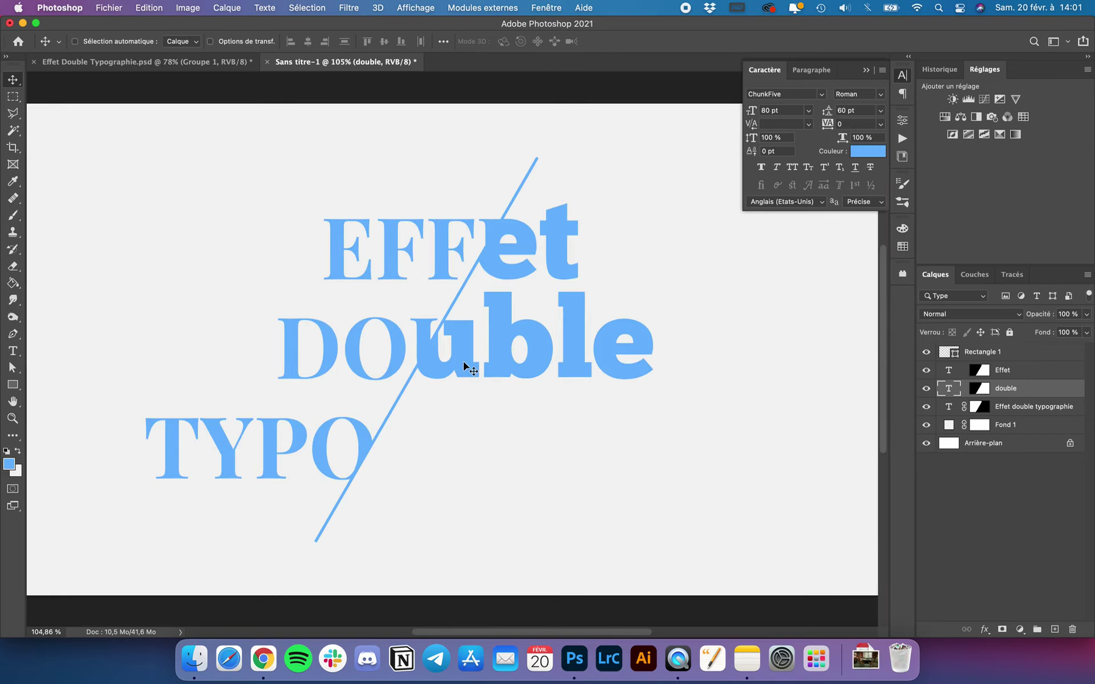
pyautogui.moveTo(464, 363); pyautogui.dragTo(462, 365)
pyautogui.press('Right')
pyautogui.press('Right')
pyautogui.press('Right')
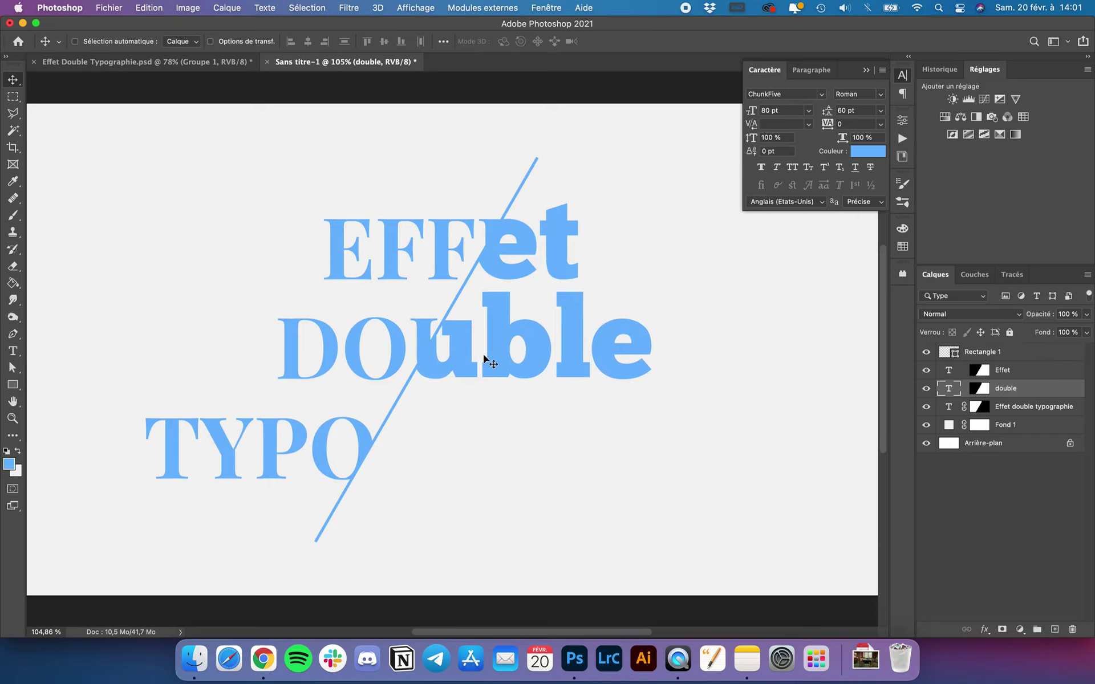
pyautogui.scroll(-5, 483, 354)
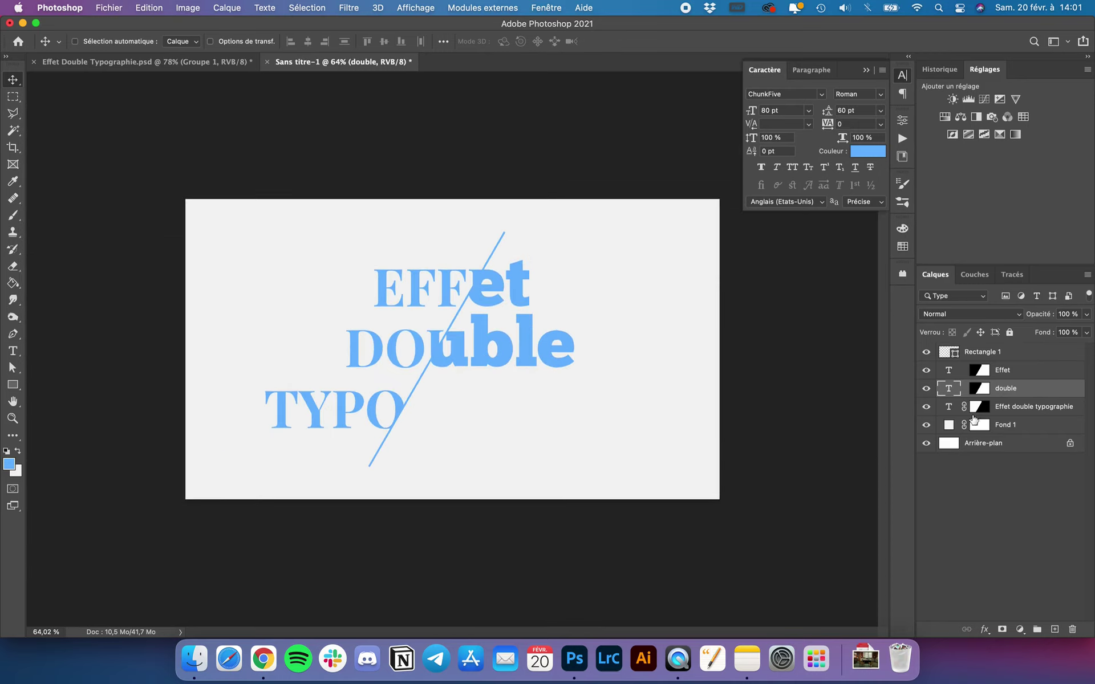
# Duplicate the double layer, place the copy beneath it, and drag its text to the third line
pyautogui.press('super+j')
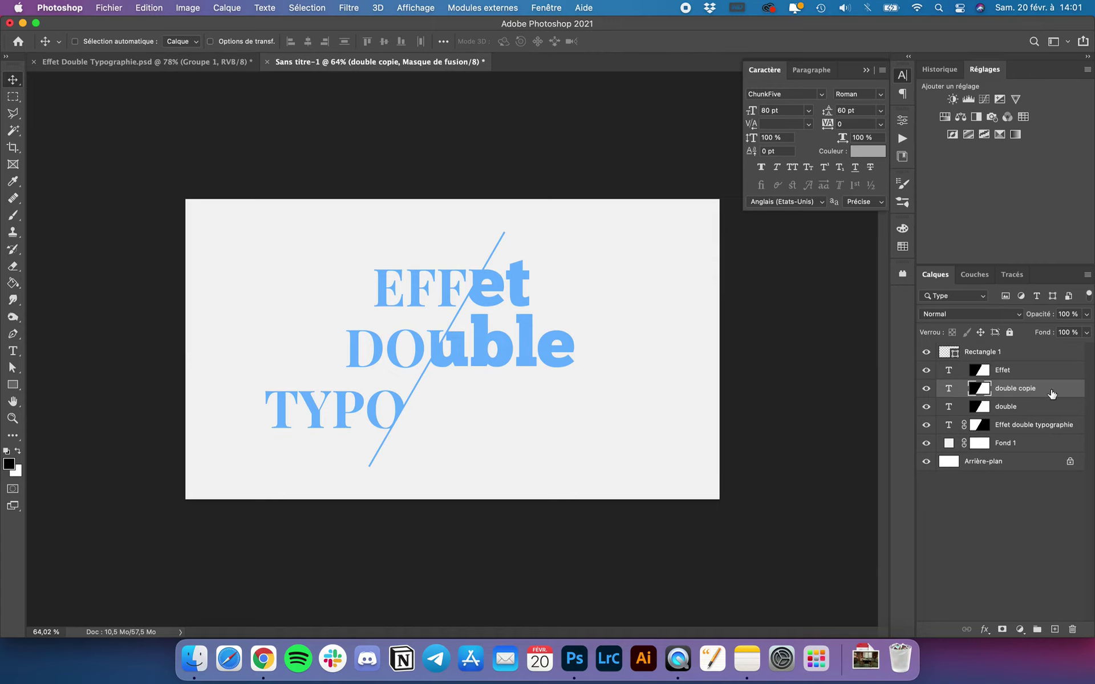
pyautogui.moveTo(1052, 393); pyautogui.dragTo(1051, 415)
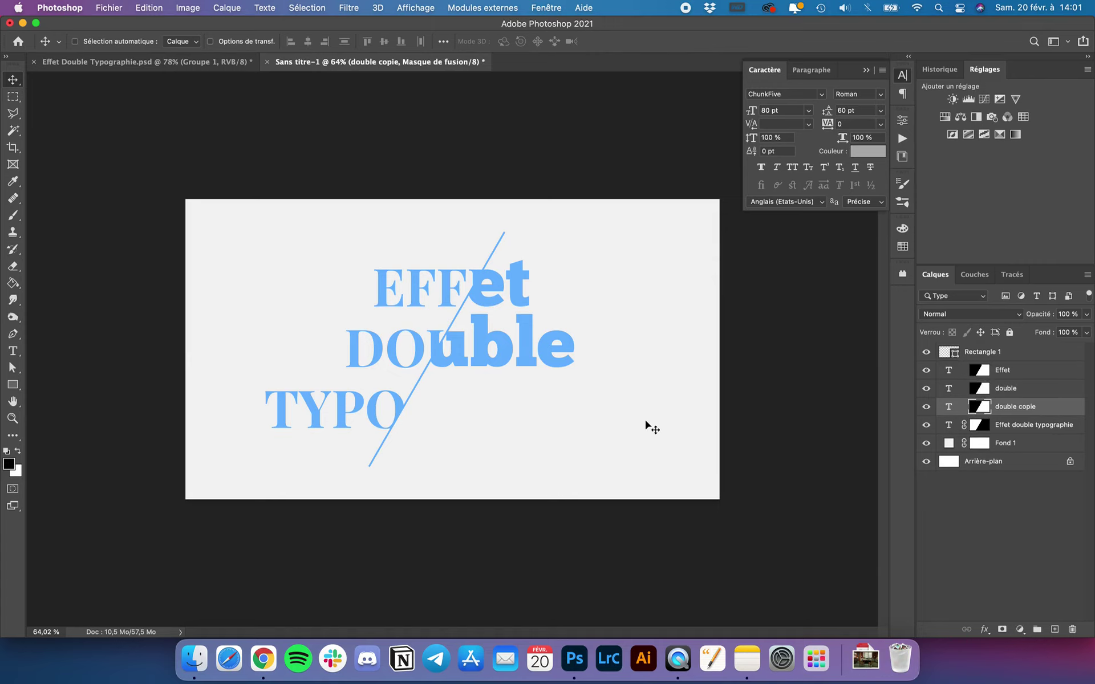
pyautogui.scroll(5, 645, 425)
pyautogui.moveTo(582, 339); pyautogui.dragTo(582, 422)
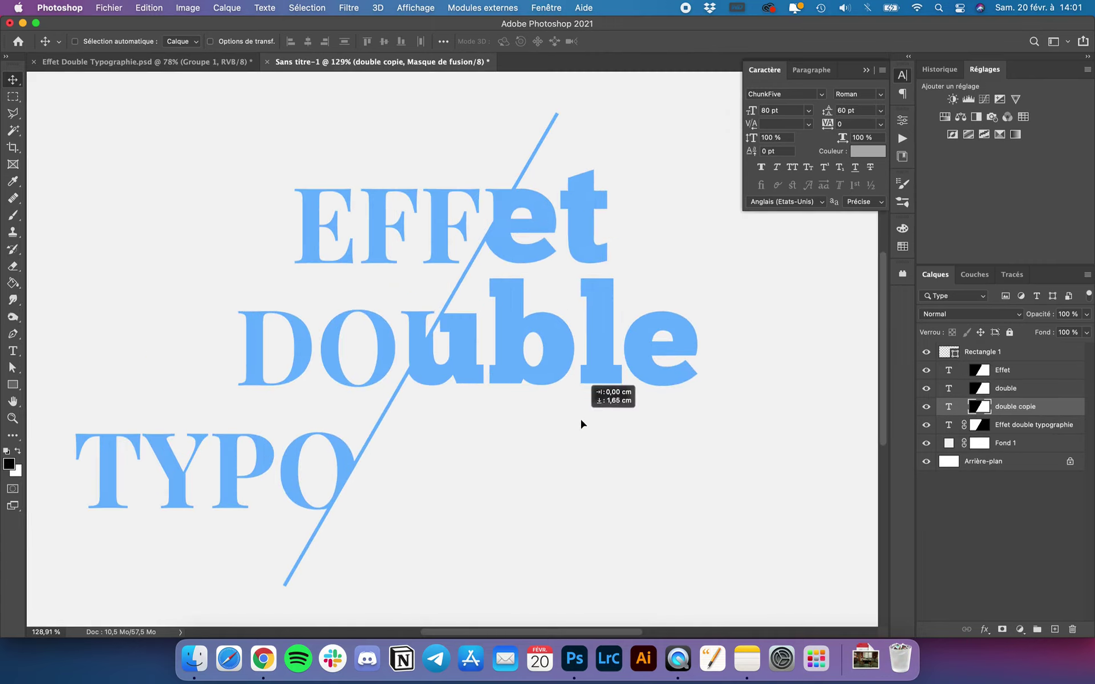
pyautogui.click(948, 406)
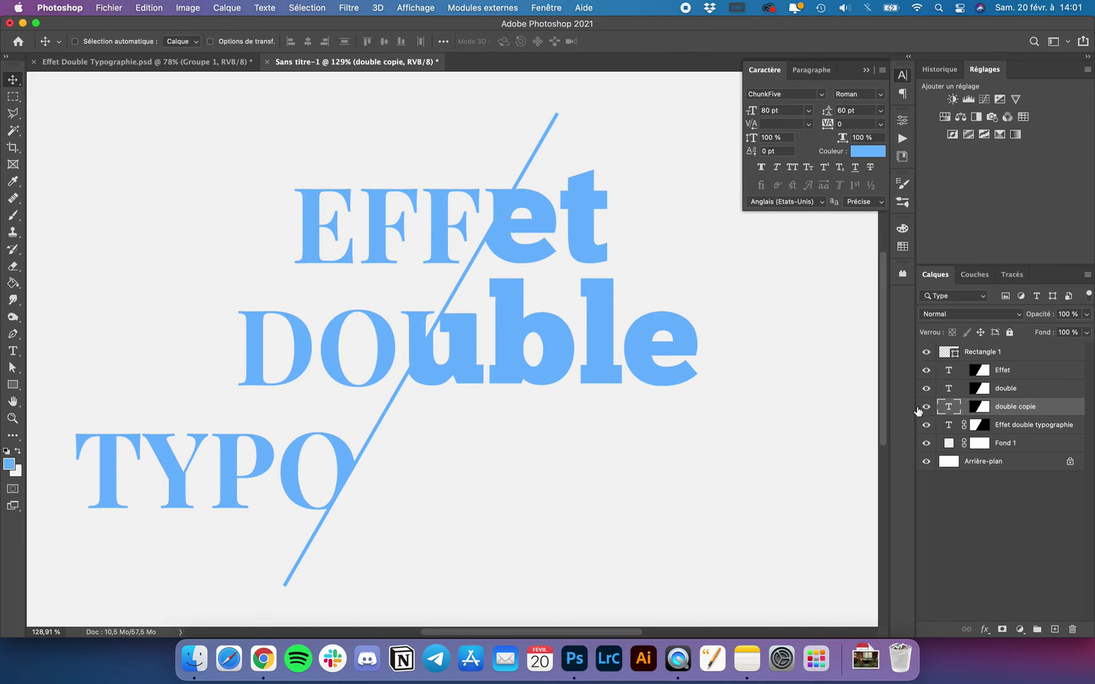
pyautogui.moveTo(470, 320); pyautogui.dragTo(491, 460)
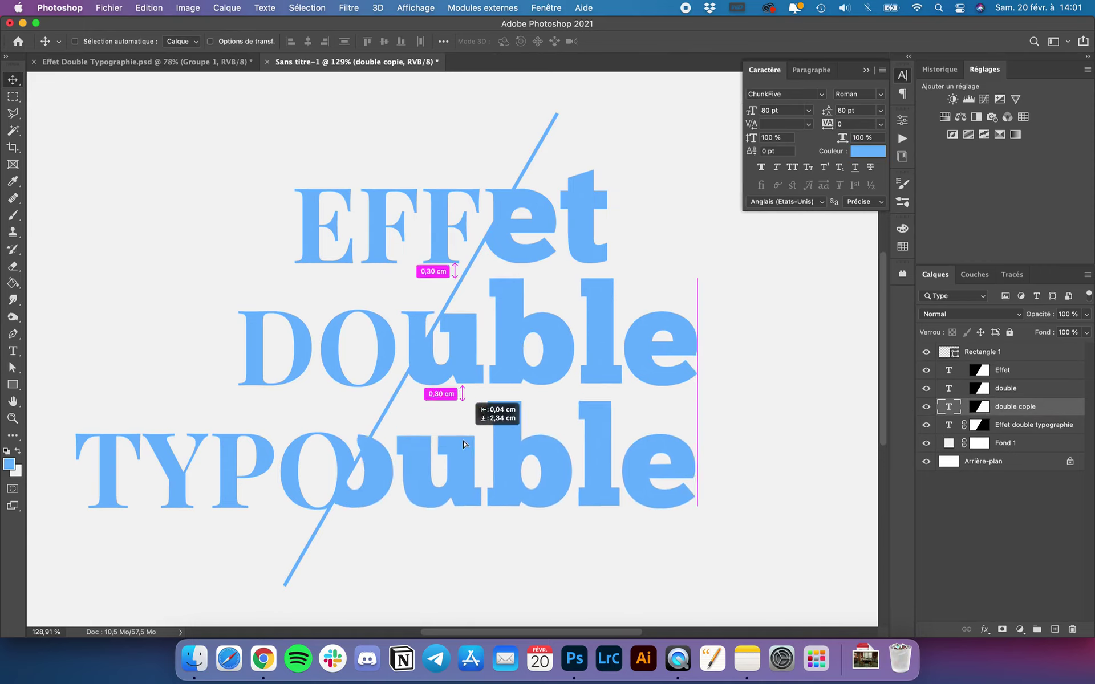
# Retype the copy as 'typographie' and position it so 'graphie' follows TYPO
pyautogui.doubleClick(486, 496)
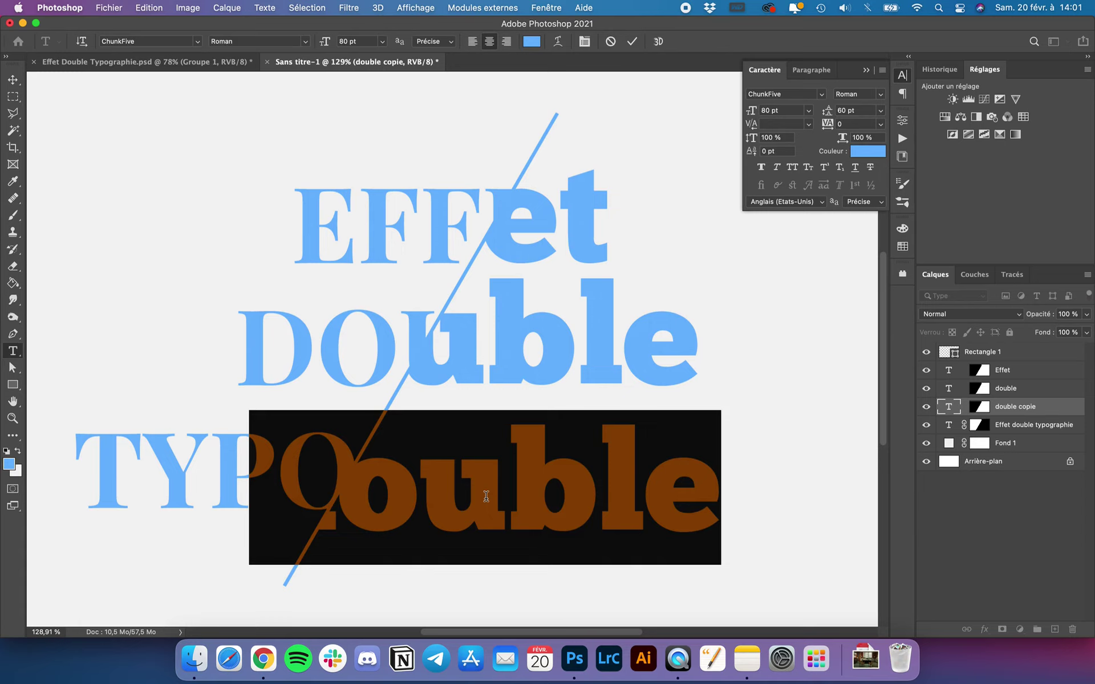
pyautogui.write('tty')
pyautogui.press('BackSpace')
pyautogui.press('BackSpace')
pyautogui.write('y')
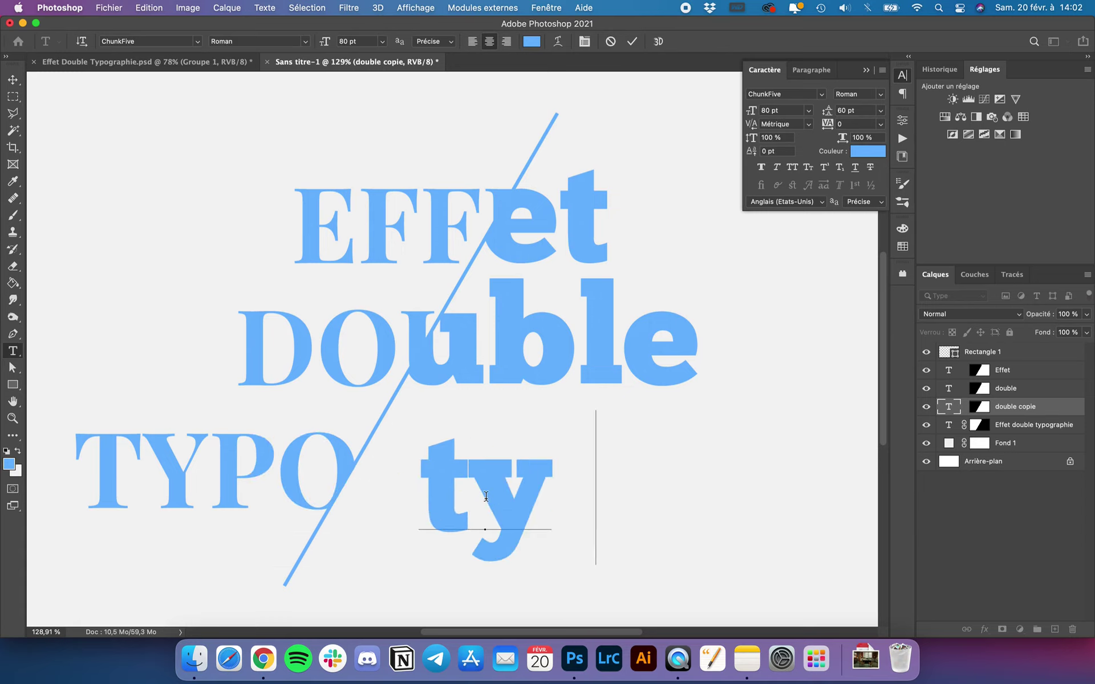
pyautogui.write('pographi')
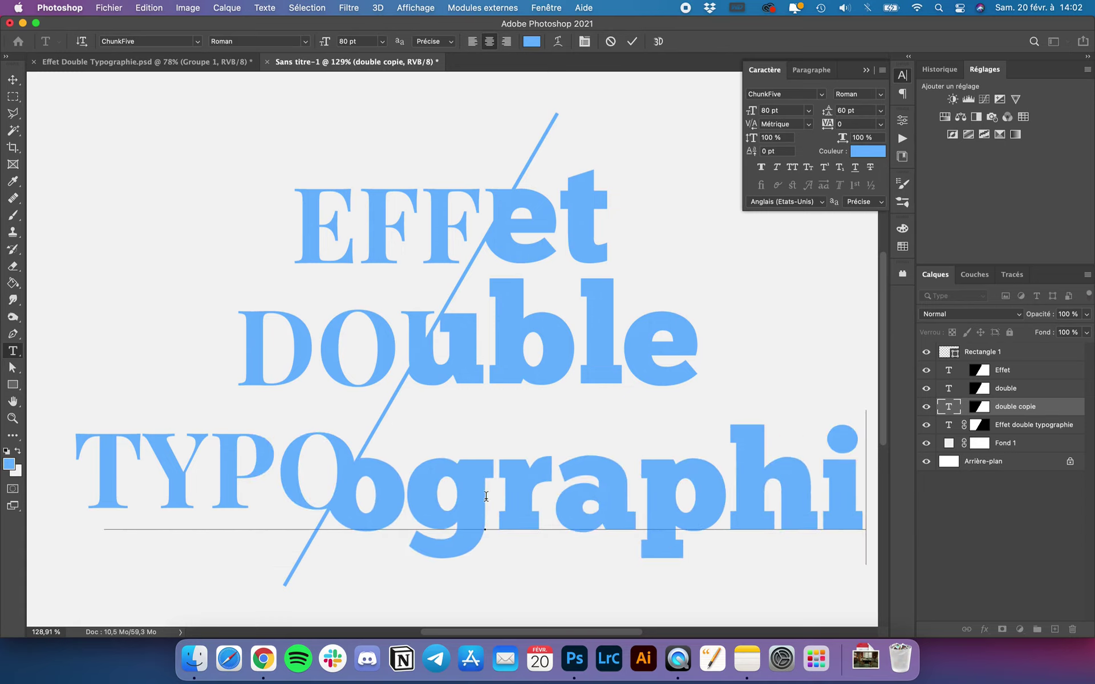
pyautogui.write('e')
pyautogui.click(12, 79)
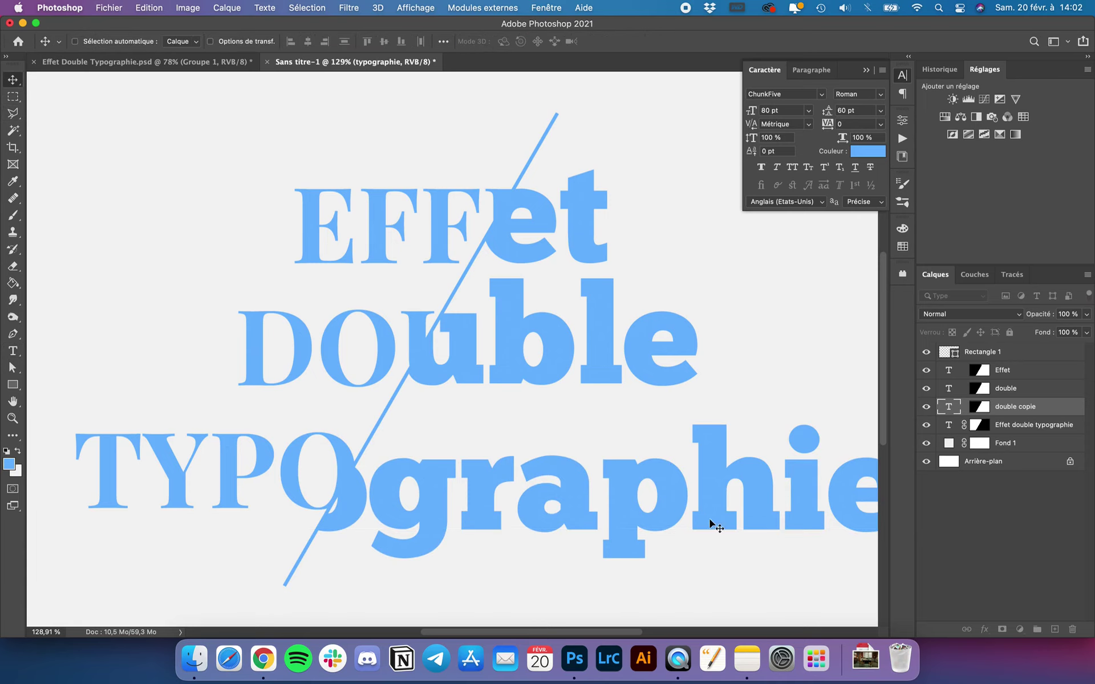
pyautogui.moveTo(711, 472)
pyautogui.mouseDown()
pyautogui.moveTo(466, 455)
pyautogui.moveTo(702, 459)
pyautogui.mouseUp()
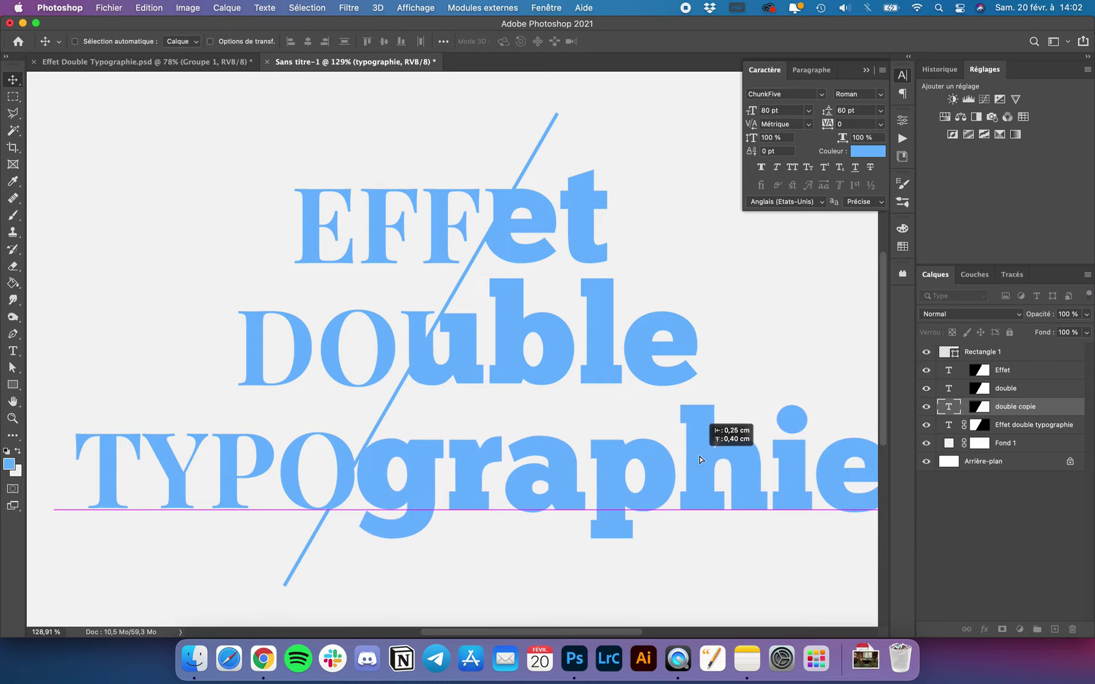
pyautogui.moveTo(701, 459); pyautogui.dragTo(700, 460)
pyautogui.scroll(-5, 564, 530)
# Zoom in and nudge the bold 'graphie' text until its letters sit level with the serif TYPO
pyautogui.scroll(2, 564, 530)
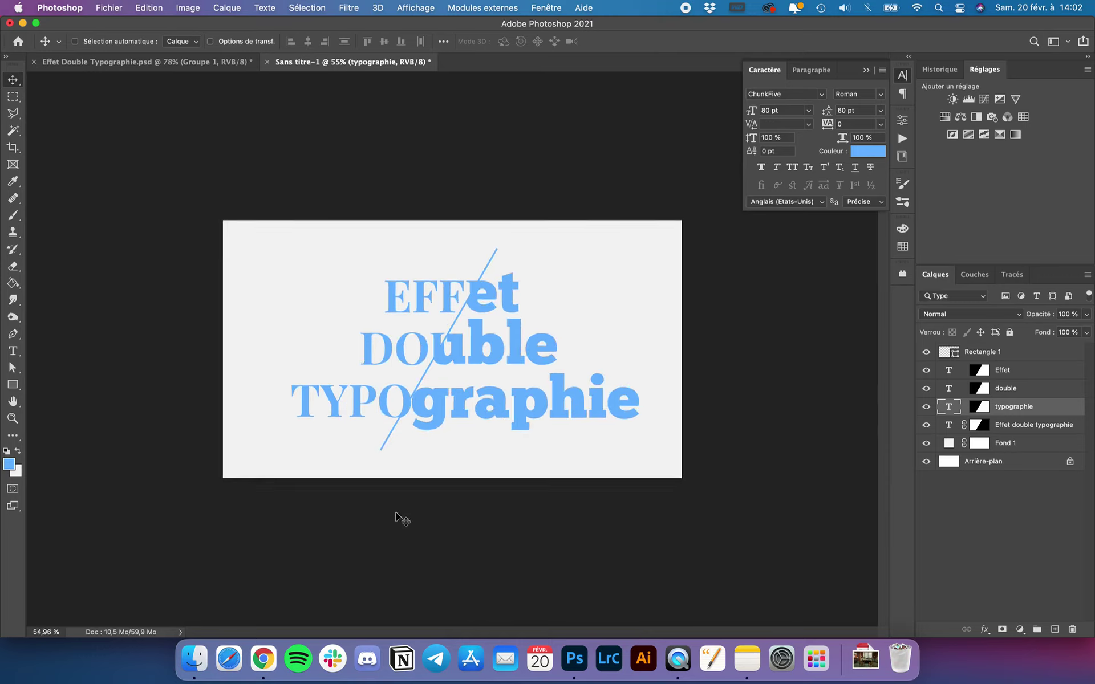
pyautogui.scroll(3, 398, 516)
pyautogui.scroll(3, 418, 477)
pyautogui.scroll(2, 419, 476)
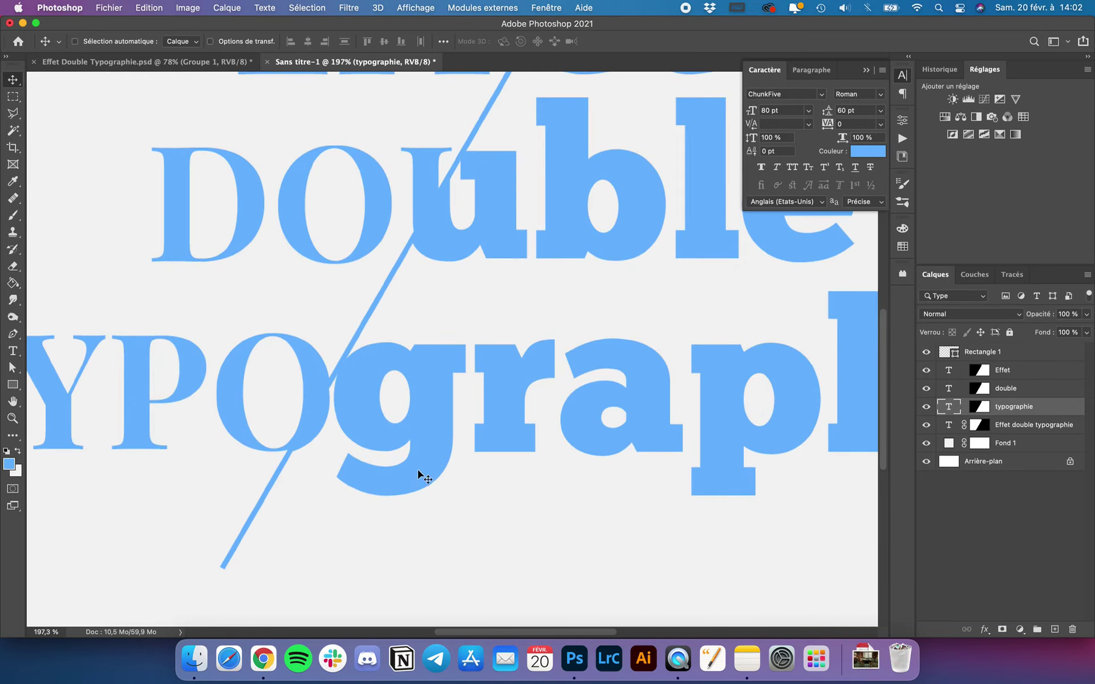
pyautogui.moveTo(455, 407)
pyautogui.mouseDown()
pyautogui.moveTo(434, 409)
pyautogui.moveTo(467, 414)
pyautogui.moveTo(454, 411)
pyautogui.mouseUp()
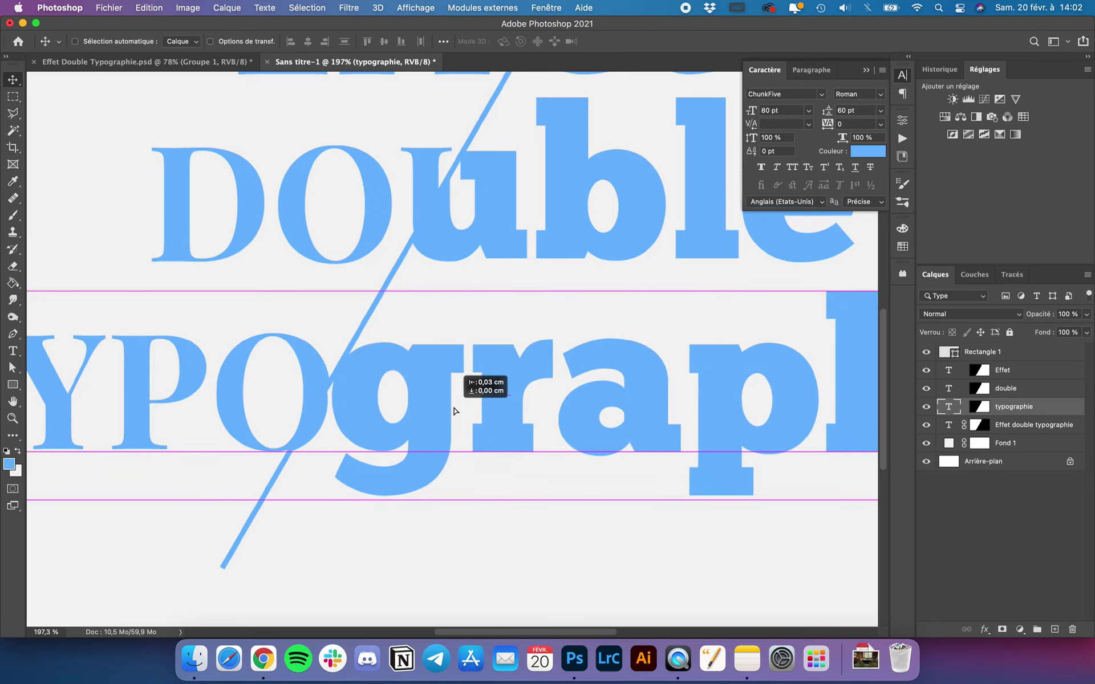
pyautogui.moveTo(454, 411); pyautogui.dragTo(446, 410)
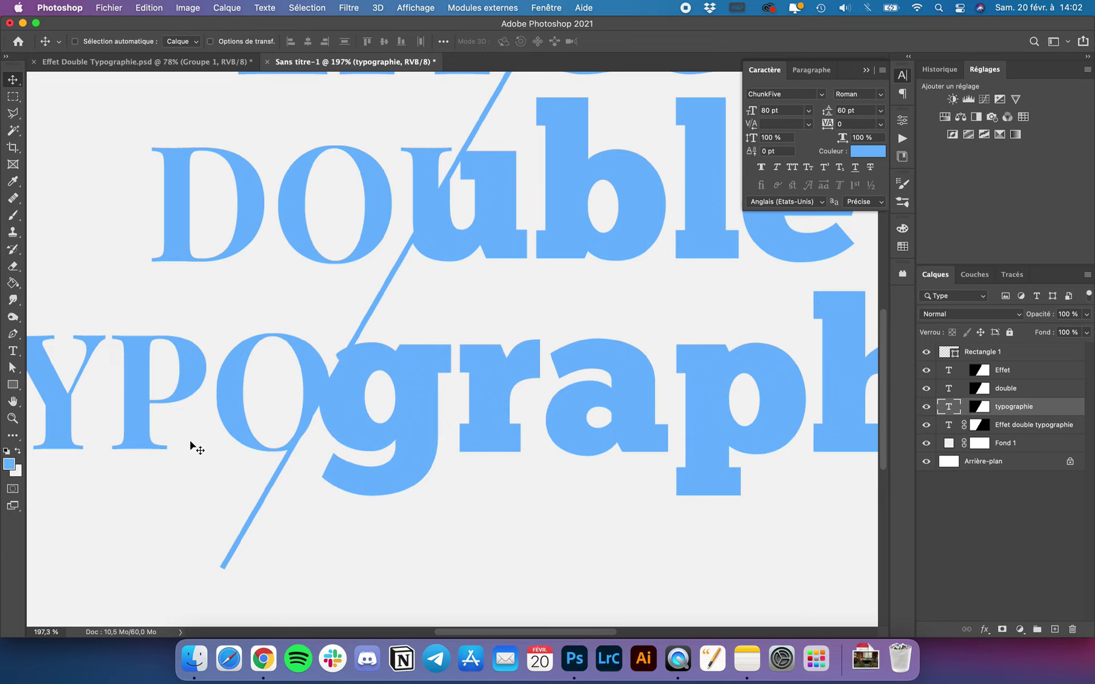
pyautogui.scroll(3, 306, 420)
pyautogui.scroll(2, 300, 413)
pyautogui.scroll(1, 300, 412)
pyautogui.moveTo(317, 395); pyautogui.dragTo(321, 393)
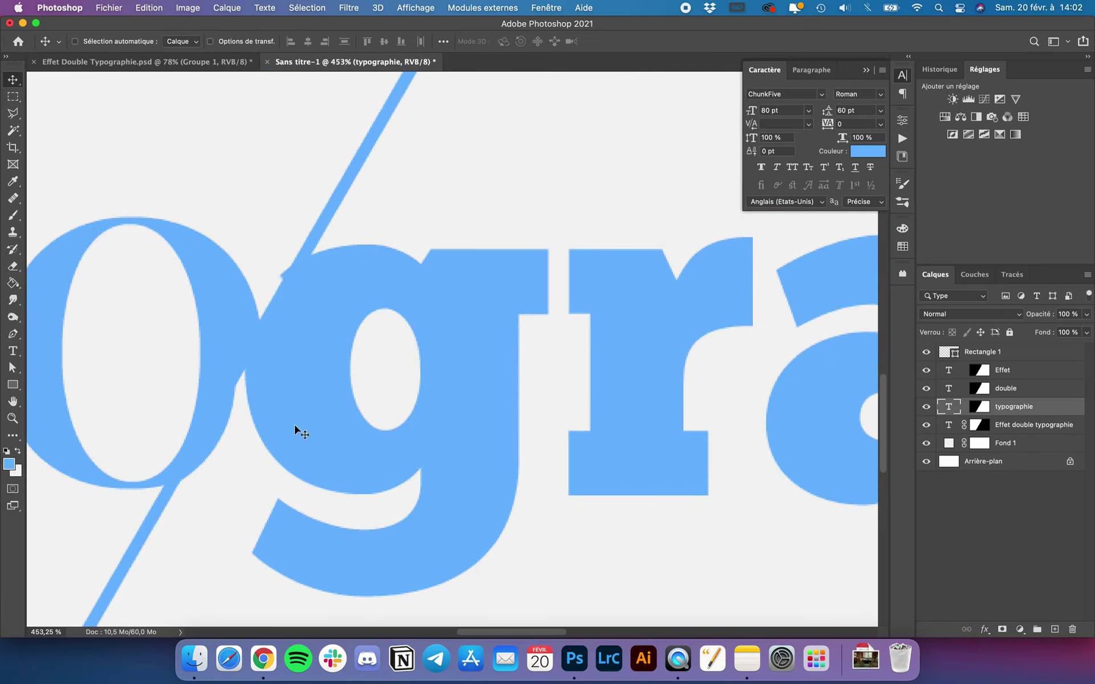
# Paint out the stray blue blip beside the 'g' on the 'typographie' layer mask
pyautogui.click(982, 409)
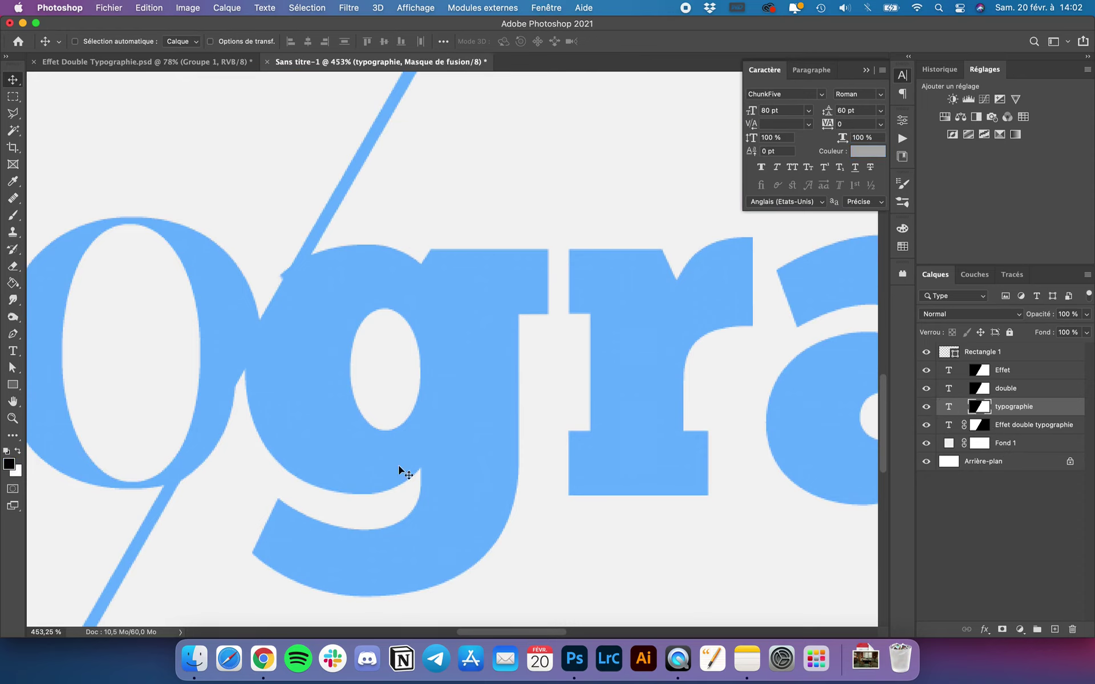
pyautogui.press('b')
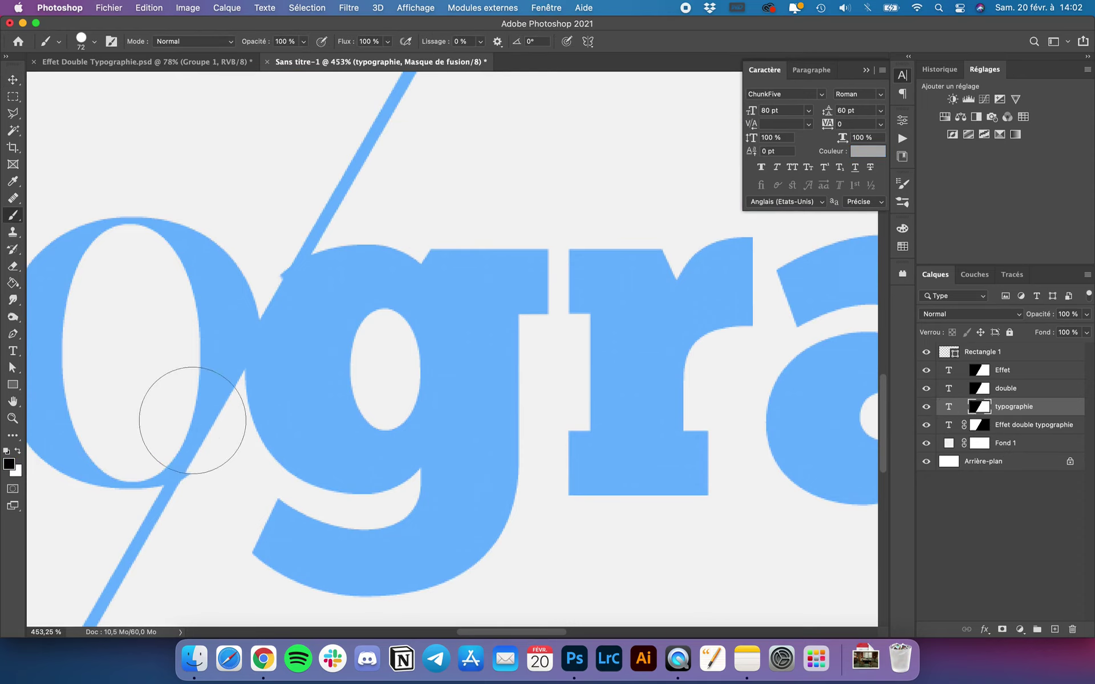
pyautogui.click(246, 246)
pyautogui.scroll(-5, 247, 248)
pyautogui.scroll(-3, 246, 246)
pyautogui.scroll(-2, 246, 246)
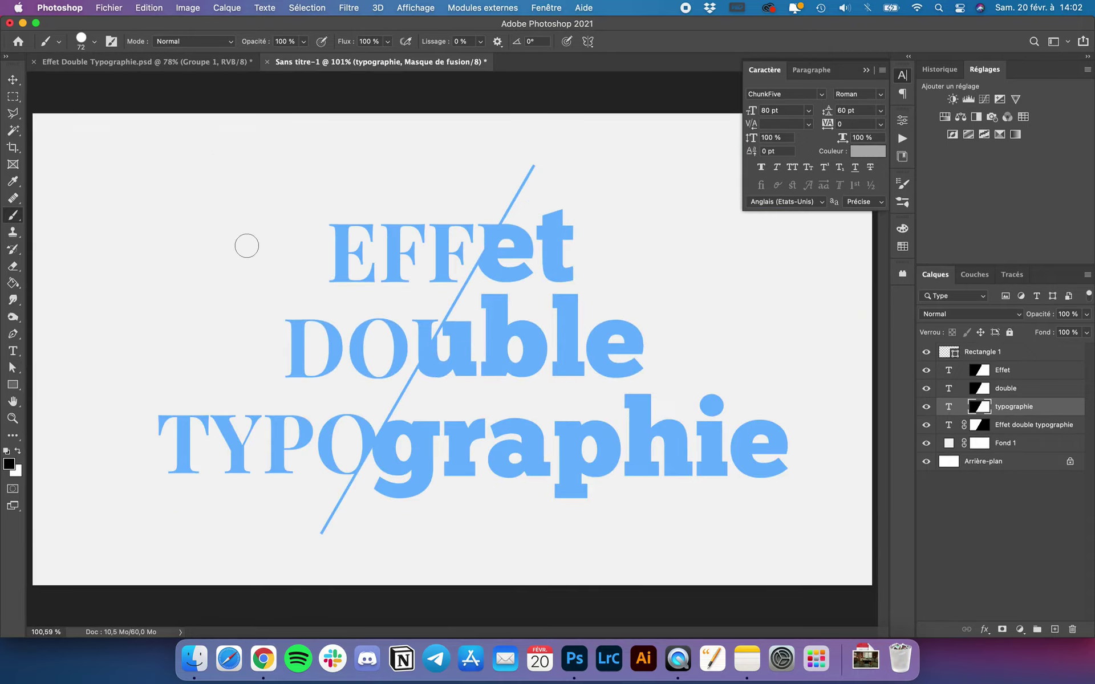
pyautogui.scroll(-1, 247, 246)
pyautogui.scroll(-2, 247, 246)
pyautogui.scroll(-1, 246, 246)
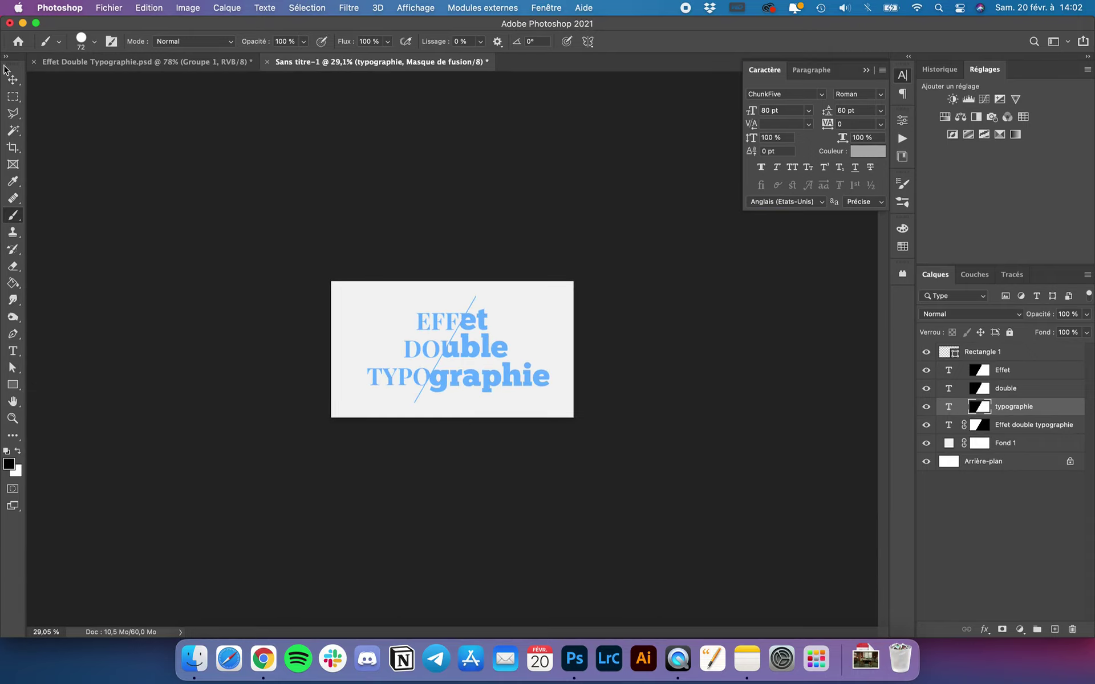
# Return to the Move tool and collapse the Caractère panel
pyautogui.click(13, 79)
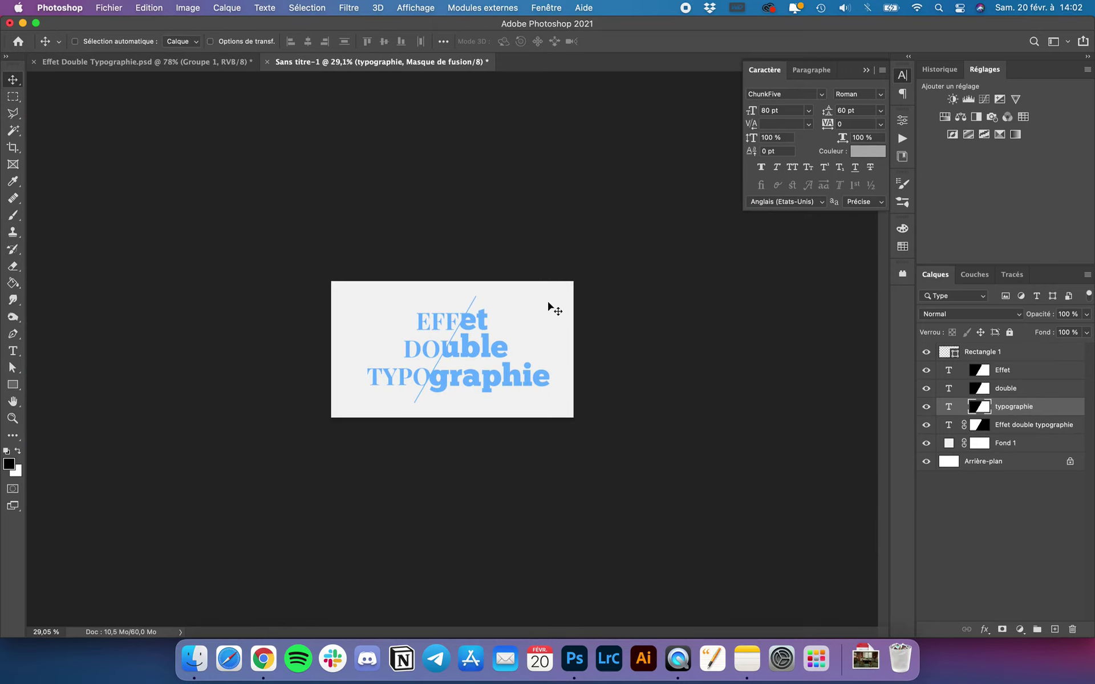
pyautogui.scroll(-1, 551, 308)
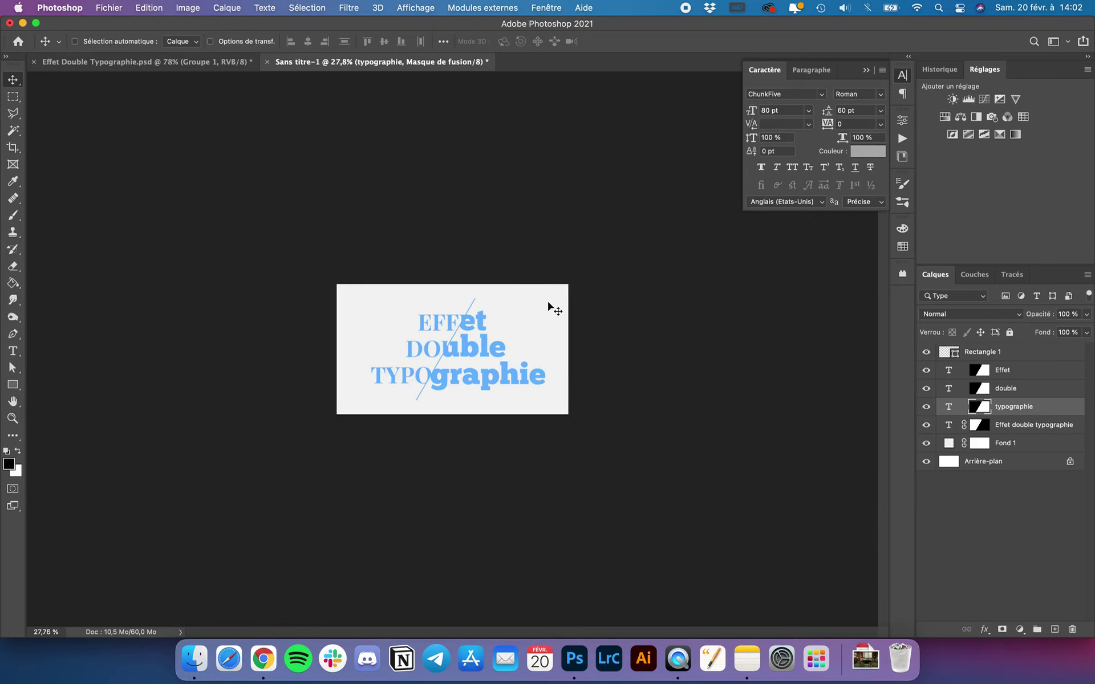
pyautogui.click(772, 70)
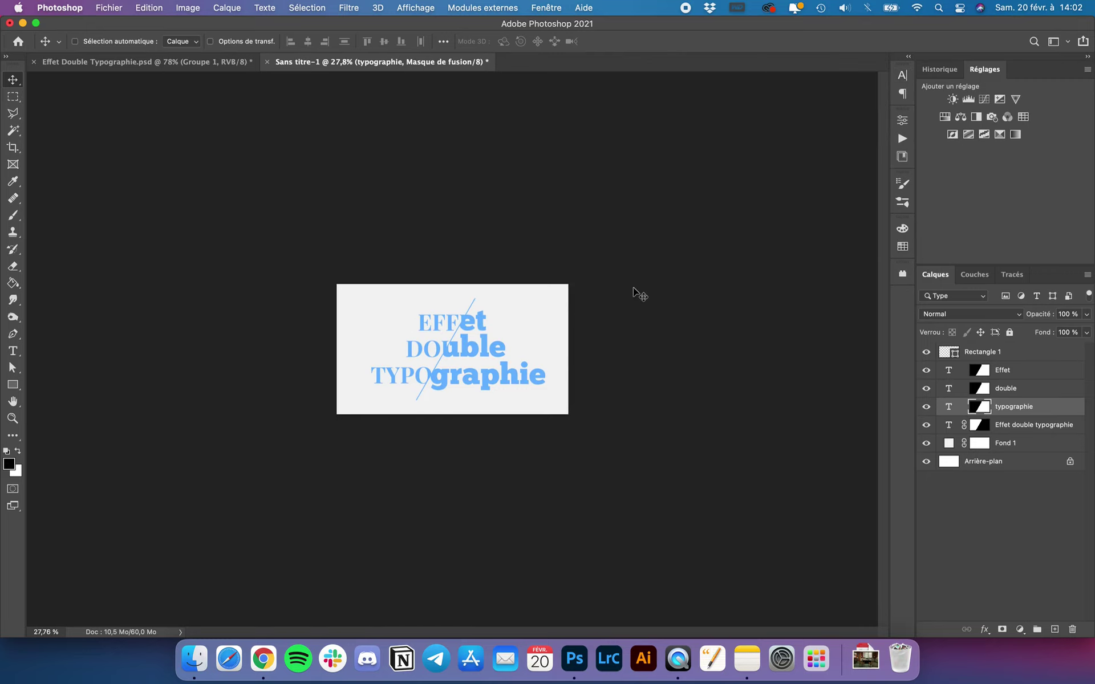
pyautogui.scroll(5, 635, 292)
pyautogui.scroll(4, 634, 293)
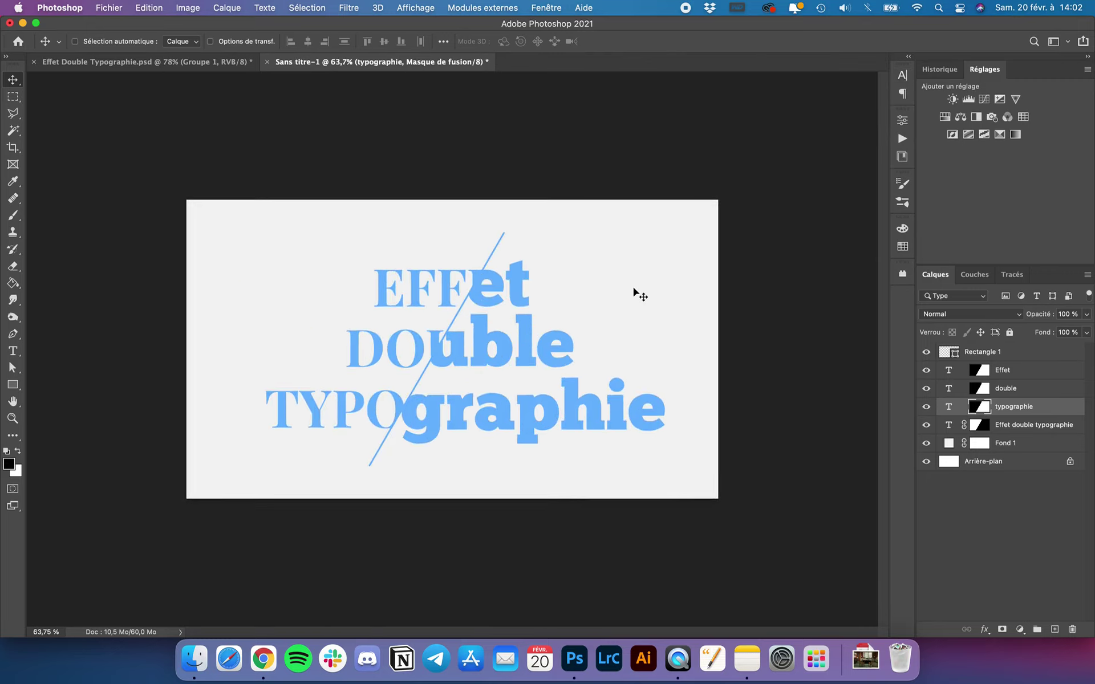